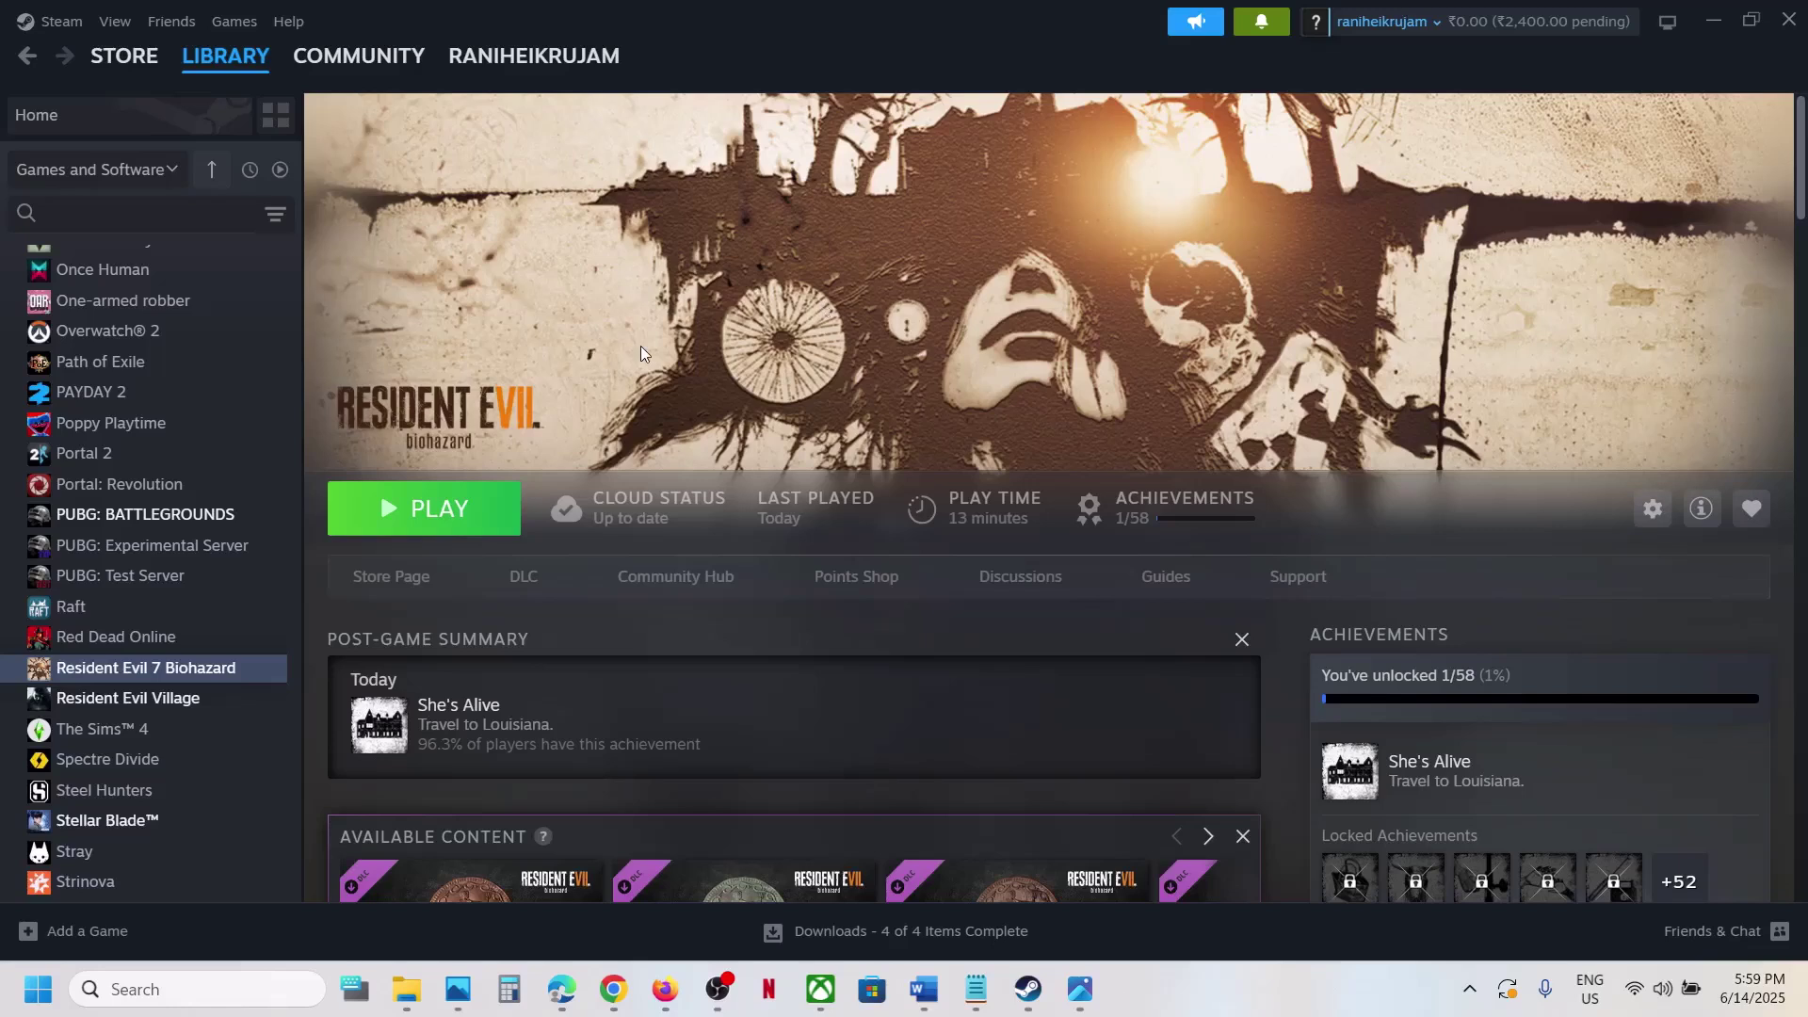
- Open Resident Evil 7 Biohazard's local game folder from its Steam library entry via Manage > Browse local files
right_click(147, 668)
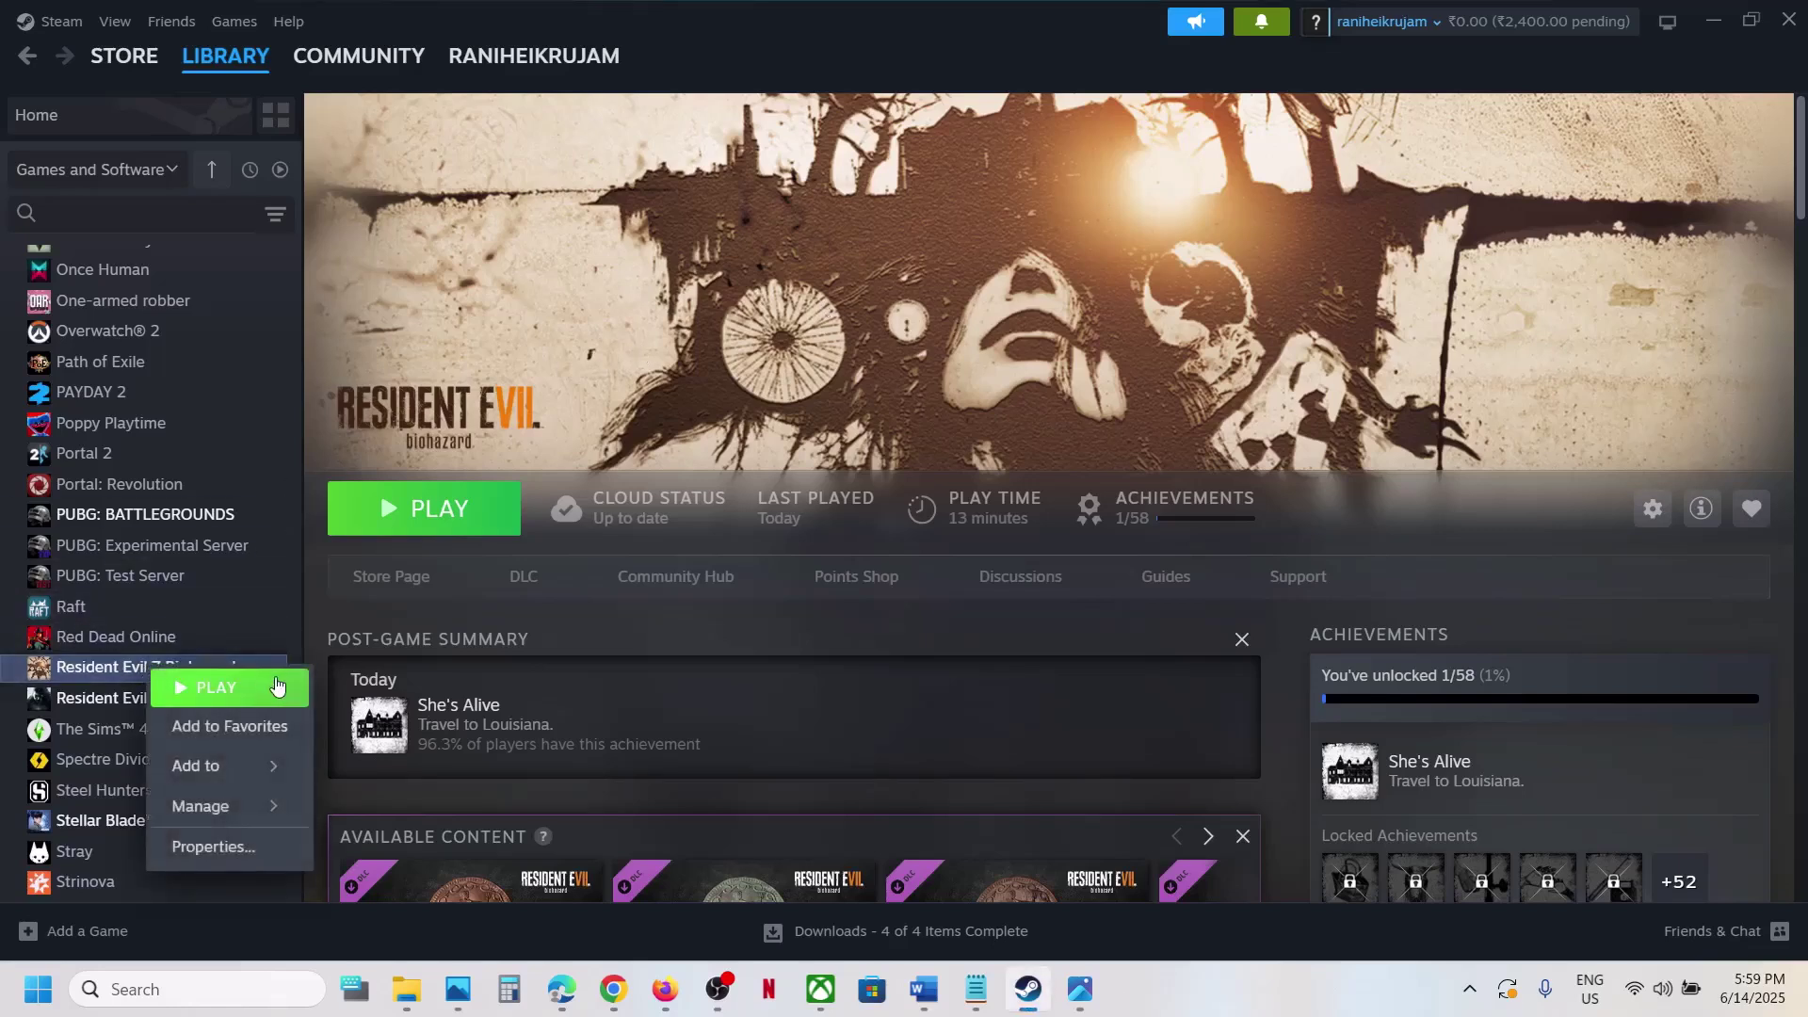
mouse_move(232, 808)
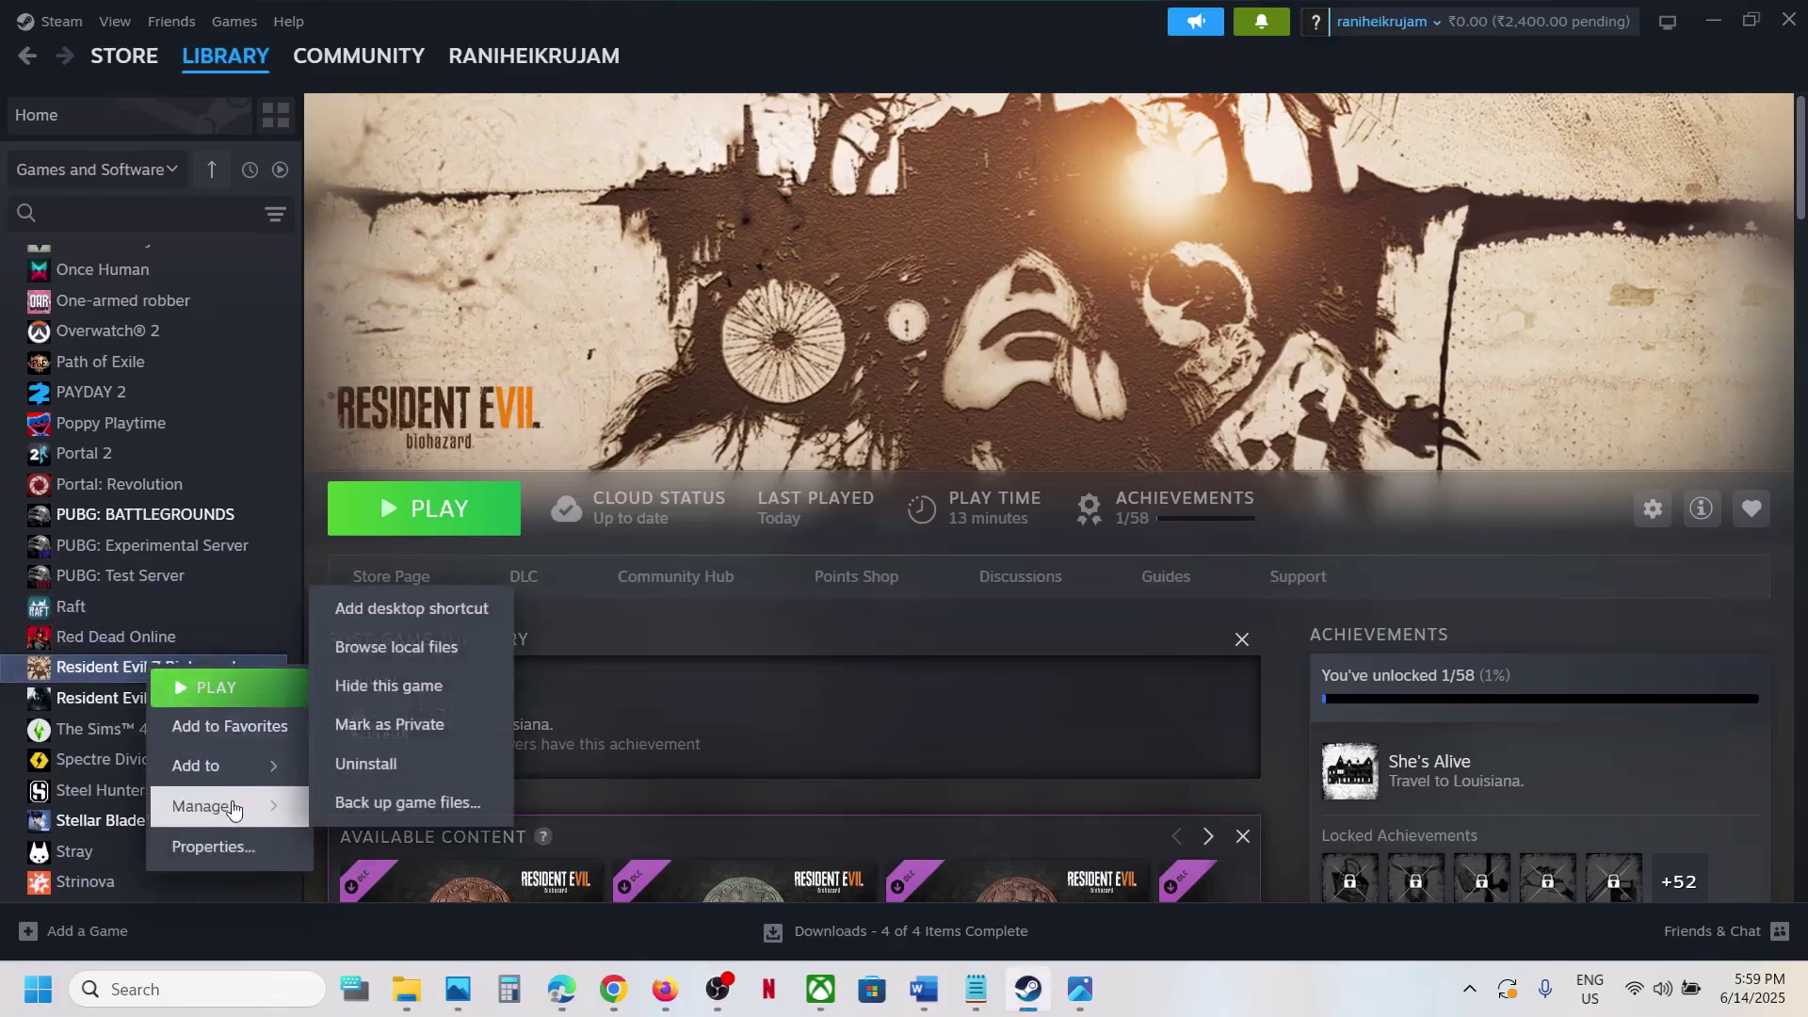
click(432, 650)
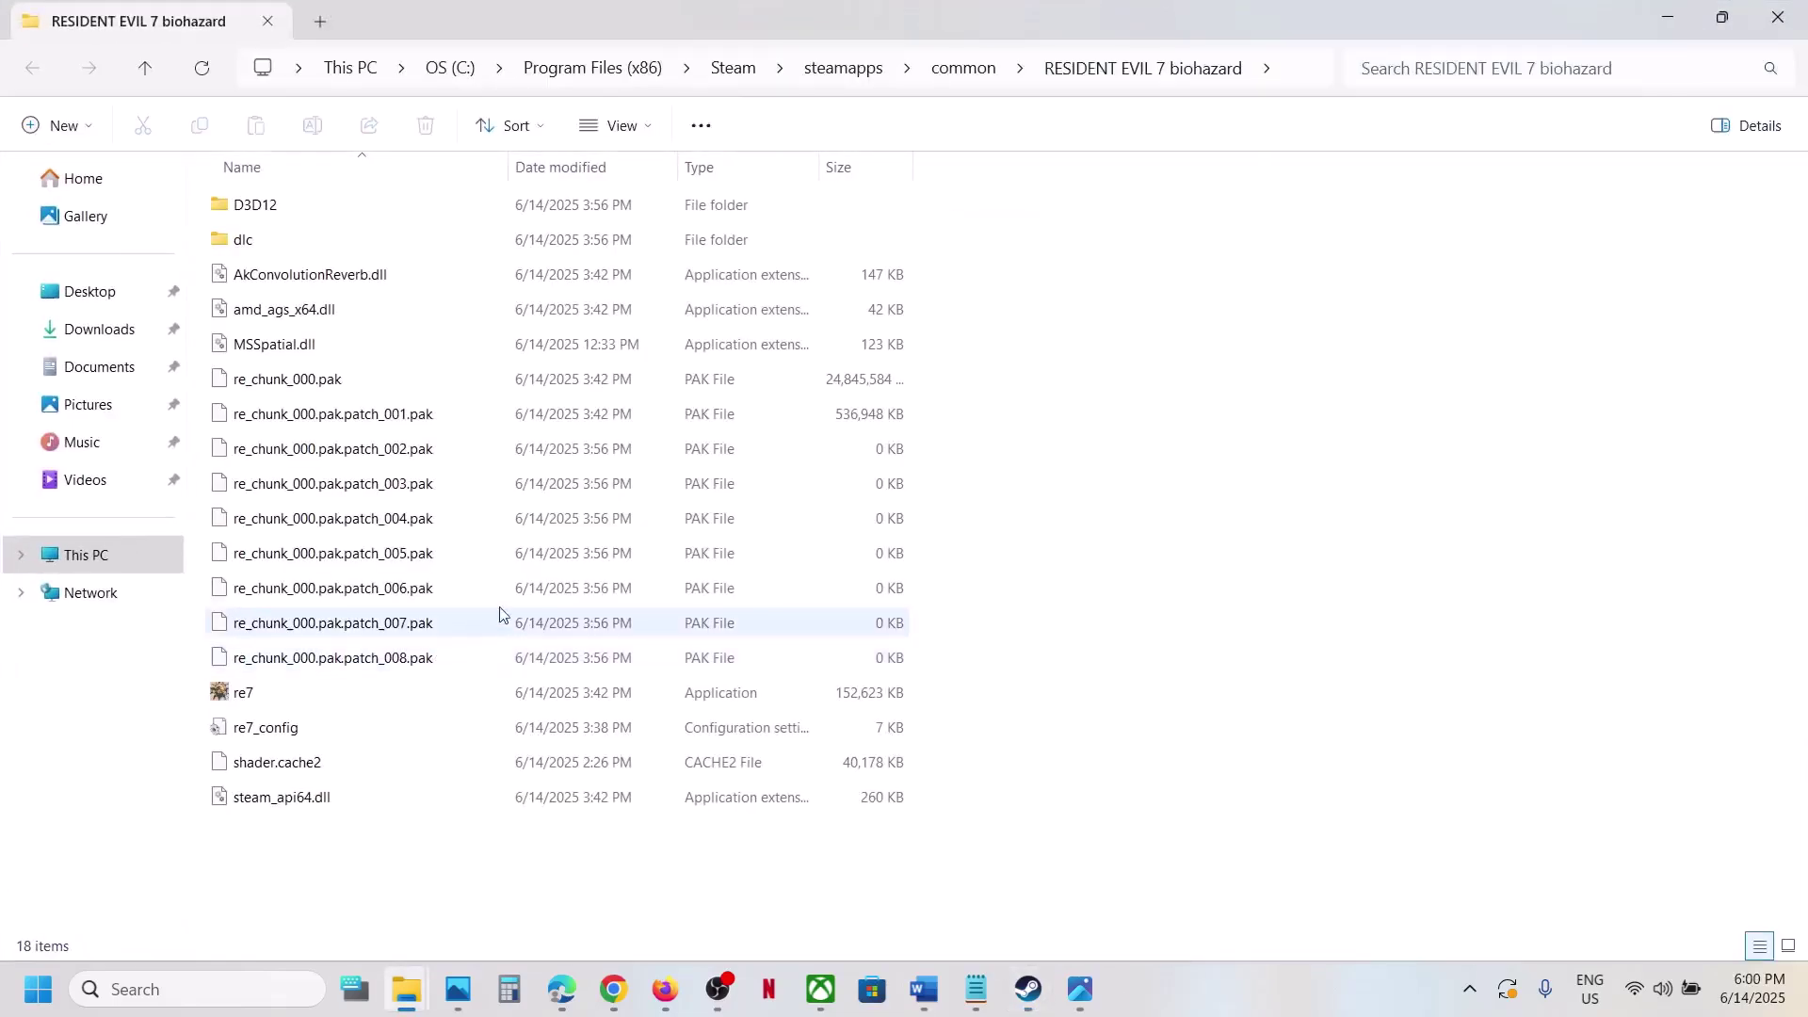
- Copy MSSpatial.dll onto the desktop as a backup, then go back to the game folder
click(248, 347)
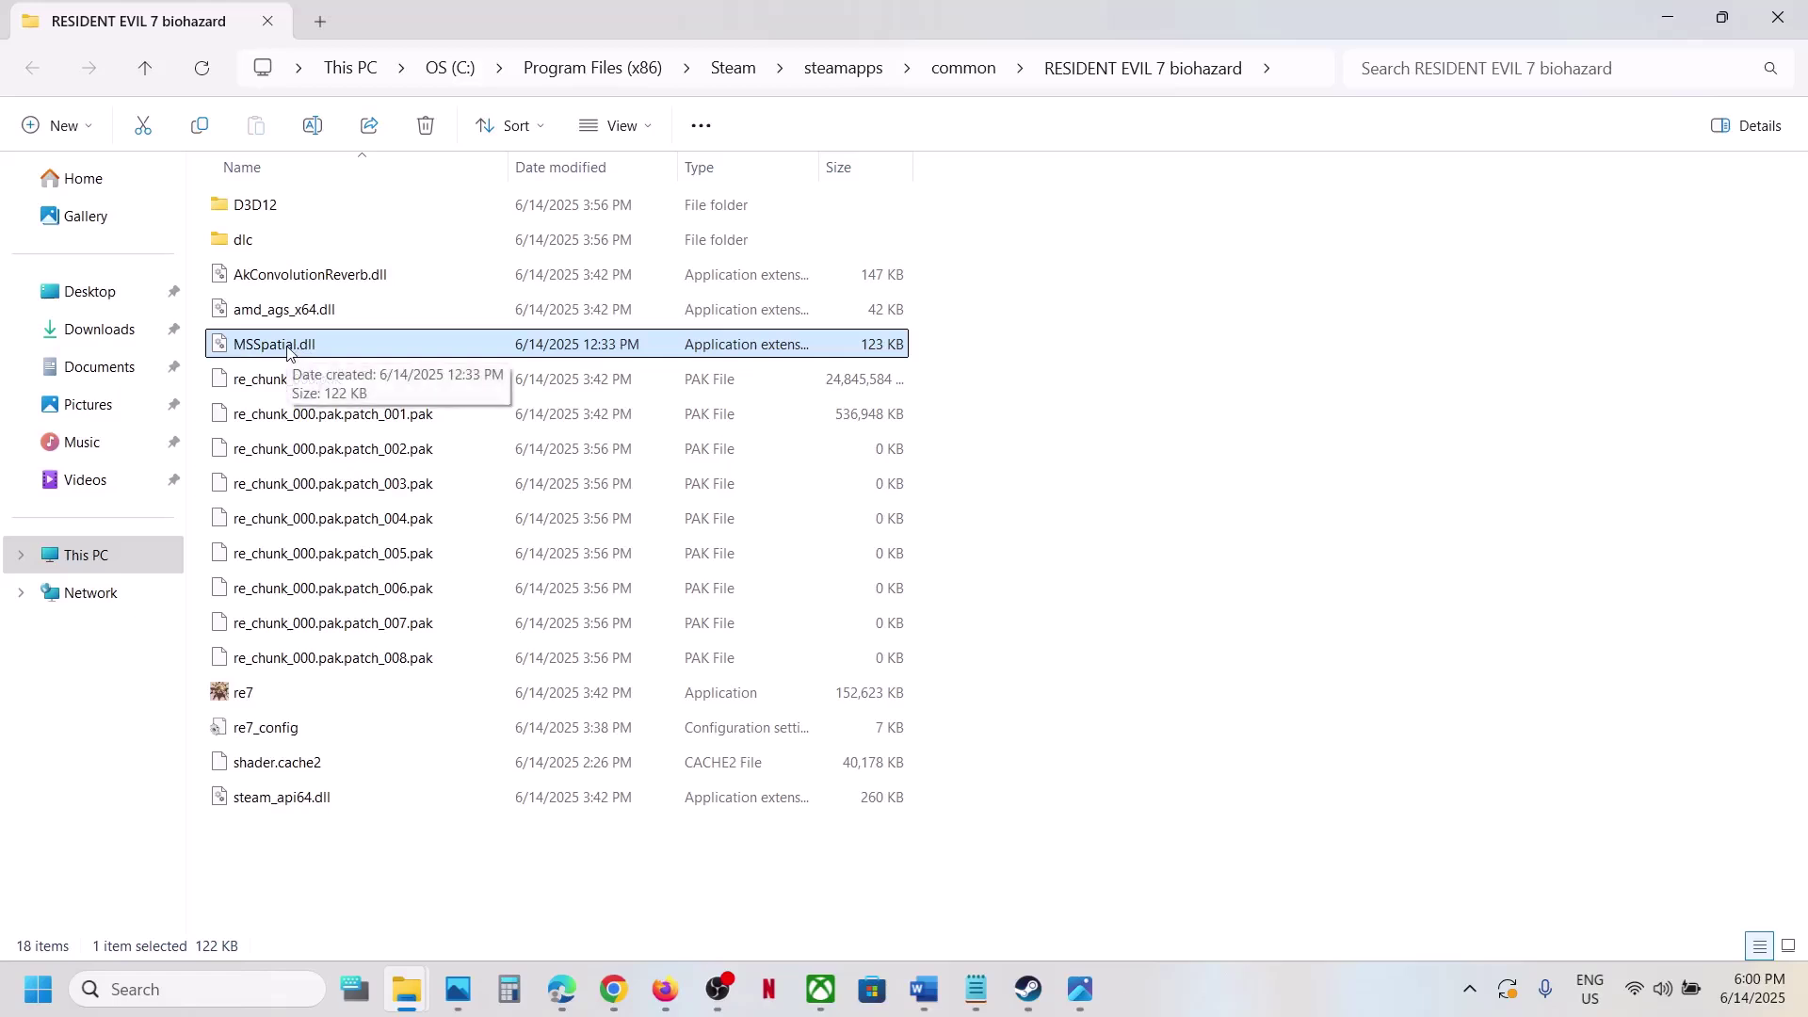
right_click(287, 351)
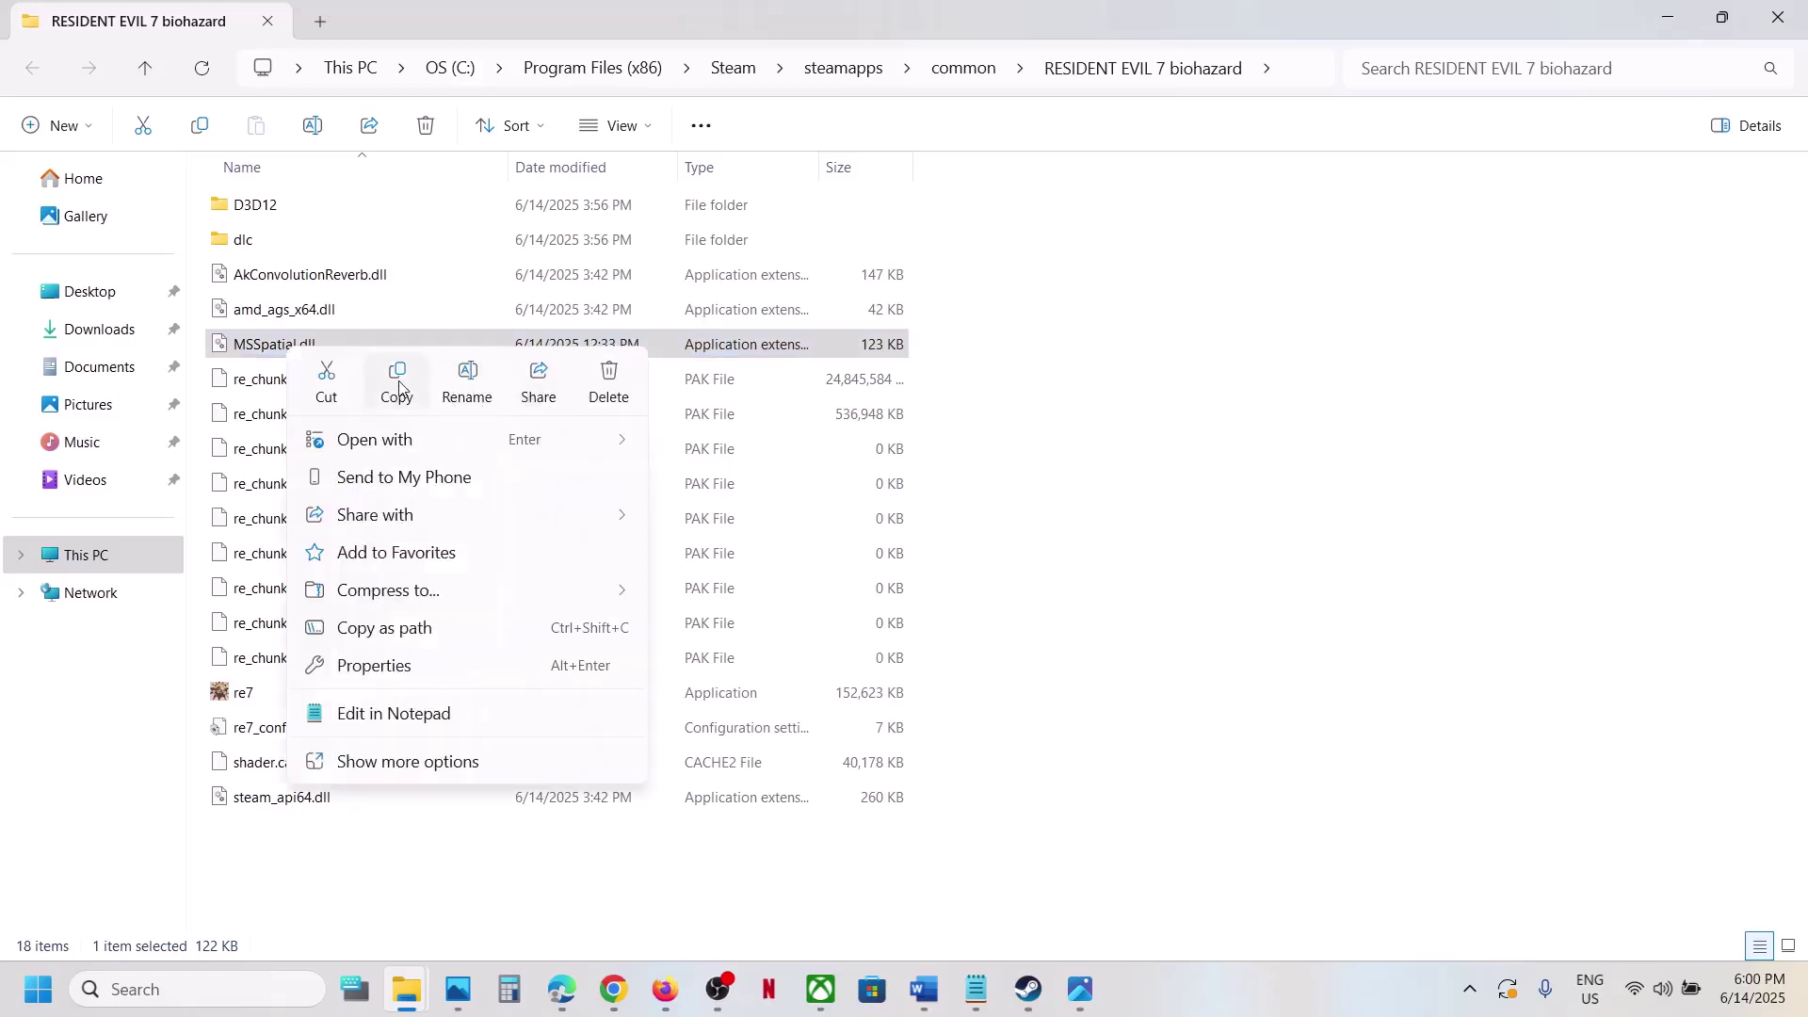
click(400, 383)
key(super+d)
key(ctrl+v)
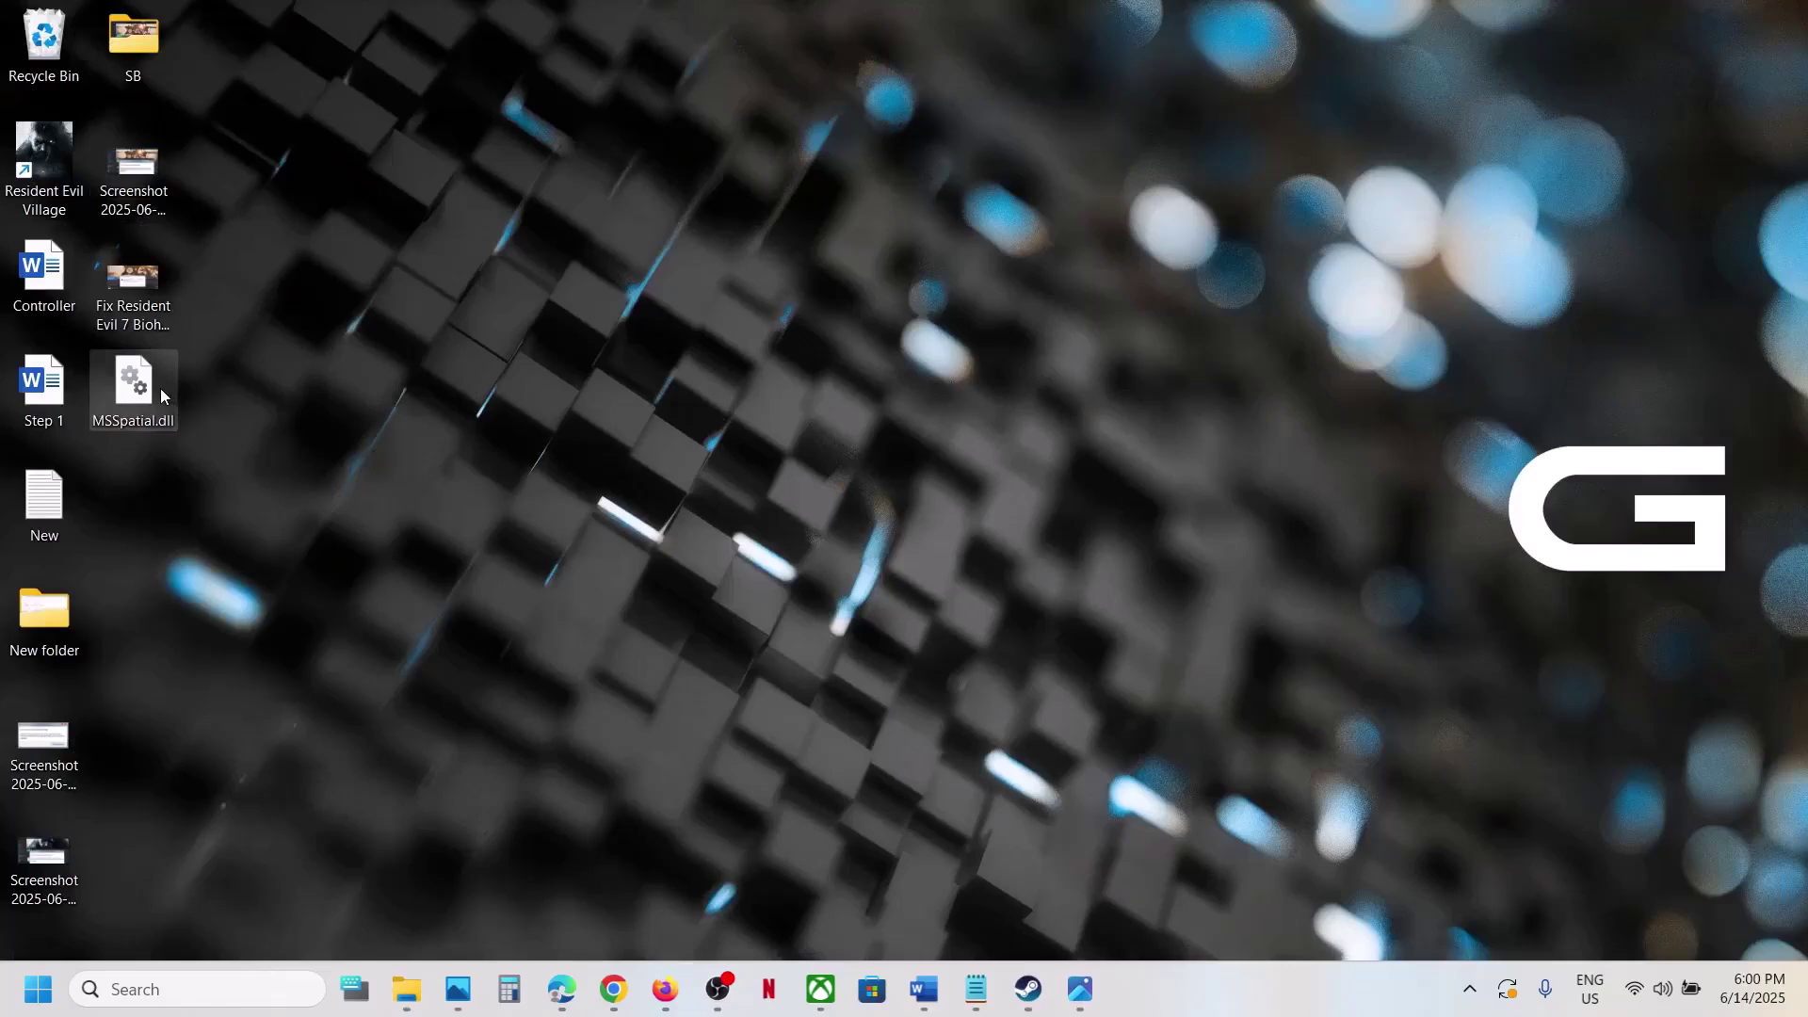
drag(160, 388, 875, 384)
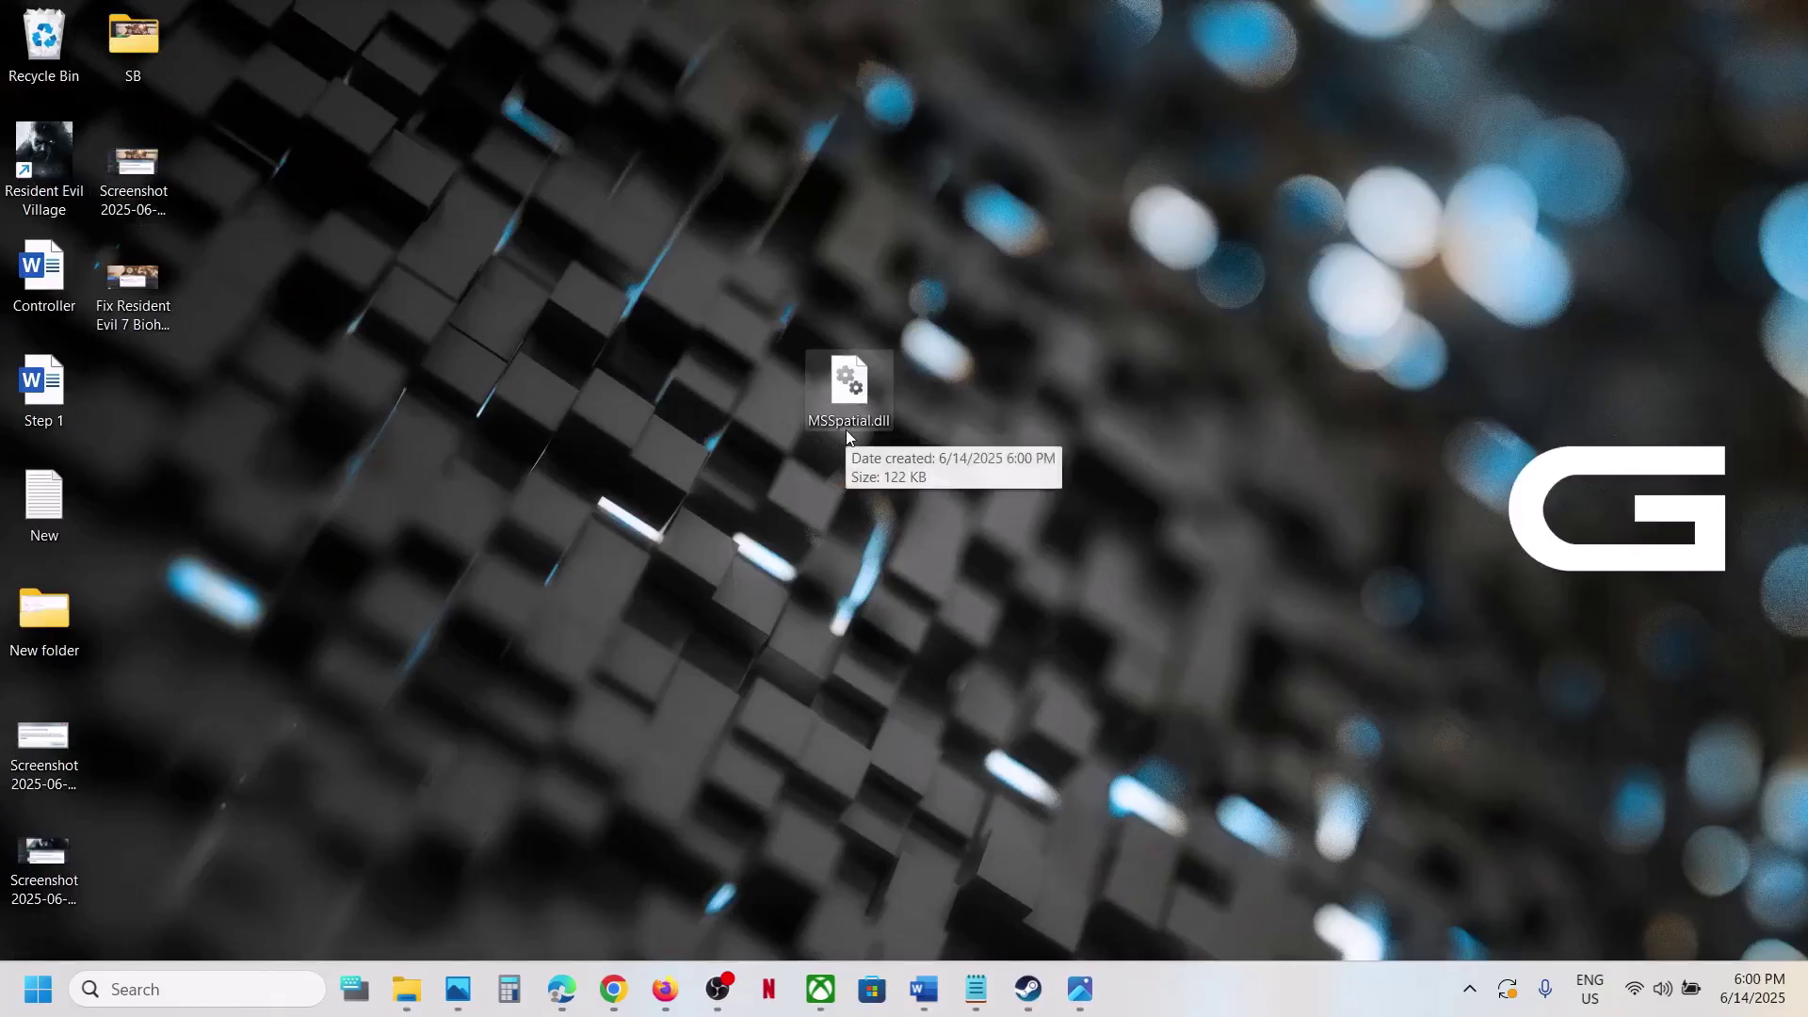
mouse_move(403, 1003)
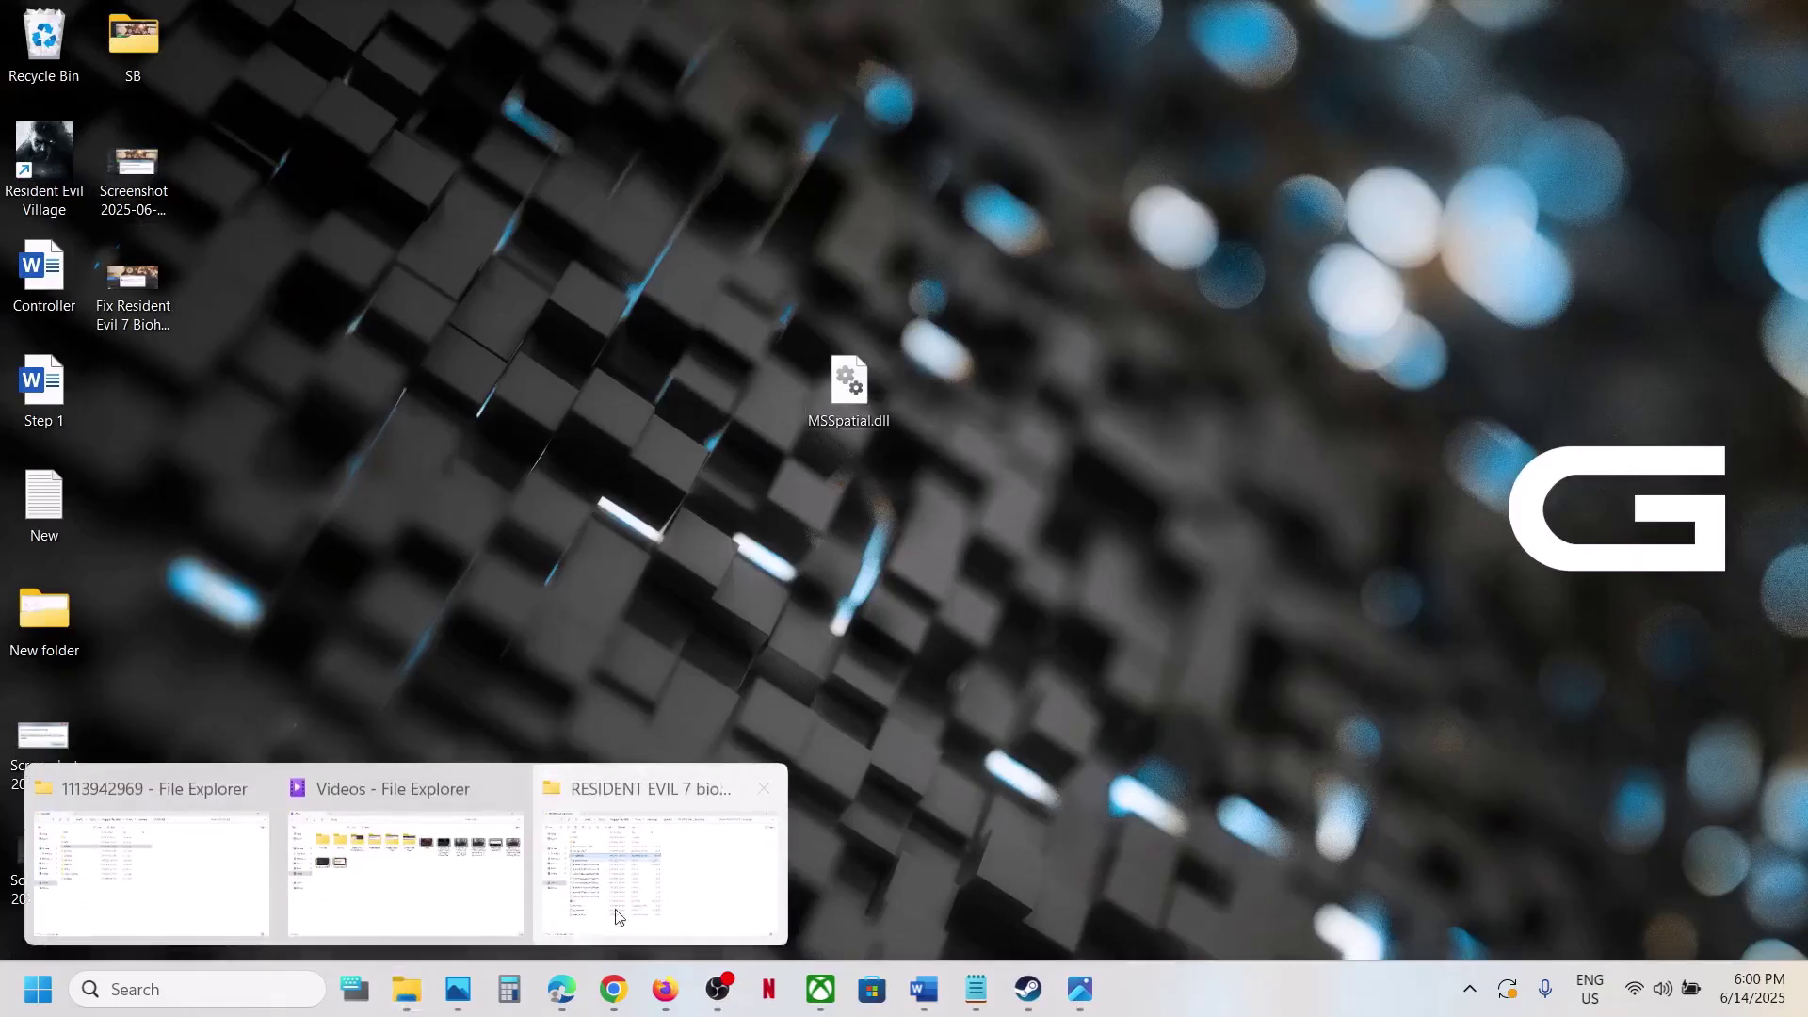
click(698, 876)
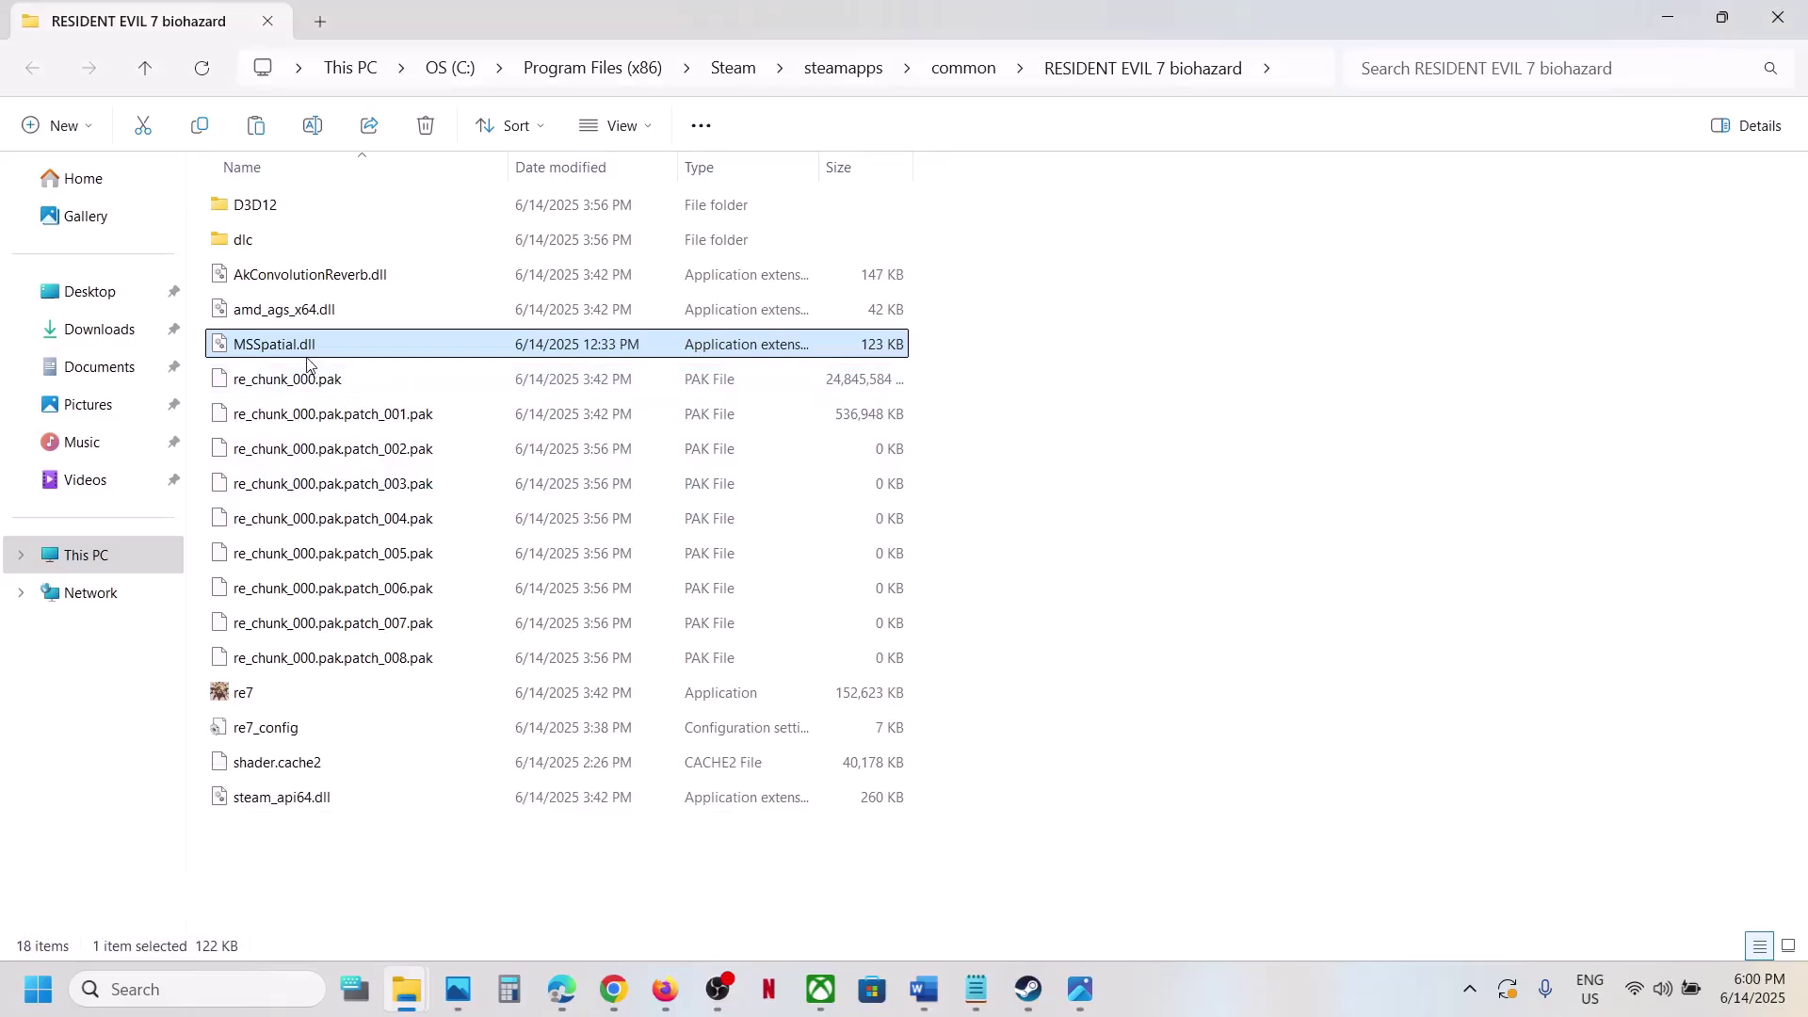
- Rename MSSpatial.dll to MSSpatial.dll.old
right_click(302, 352)
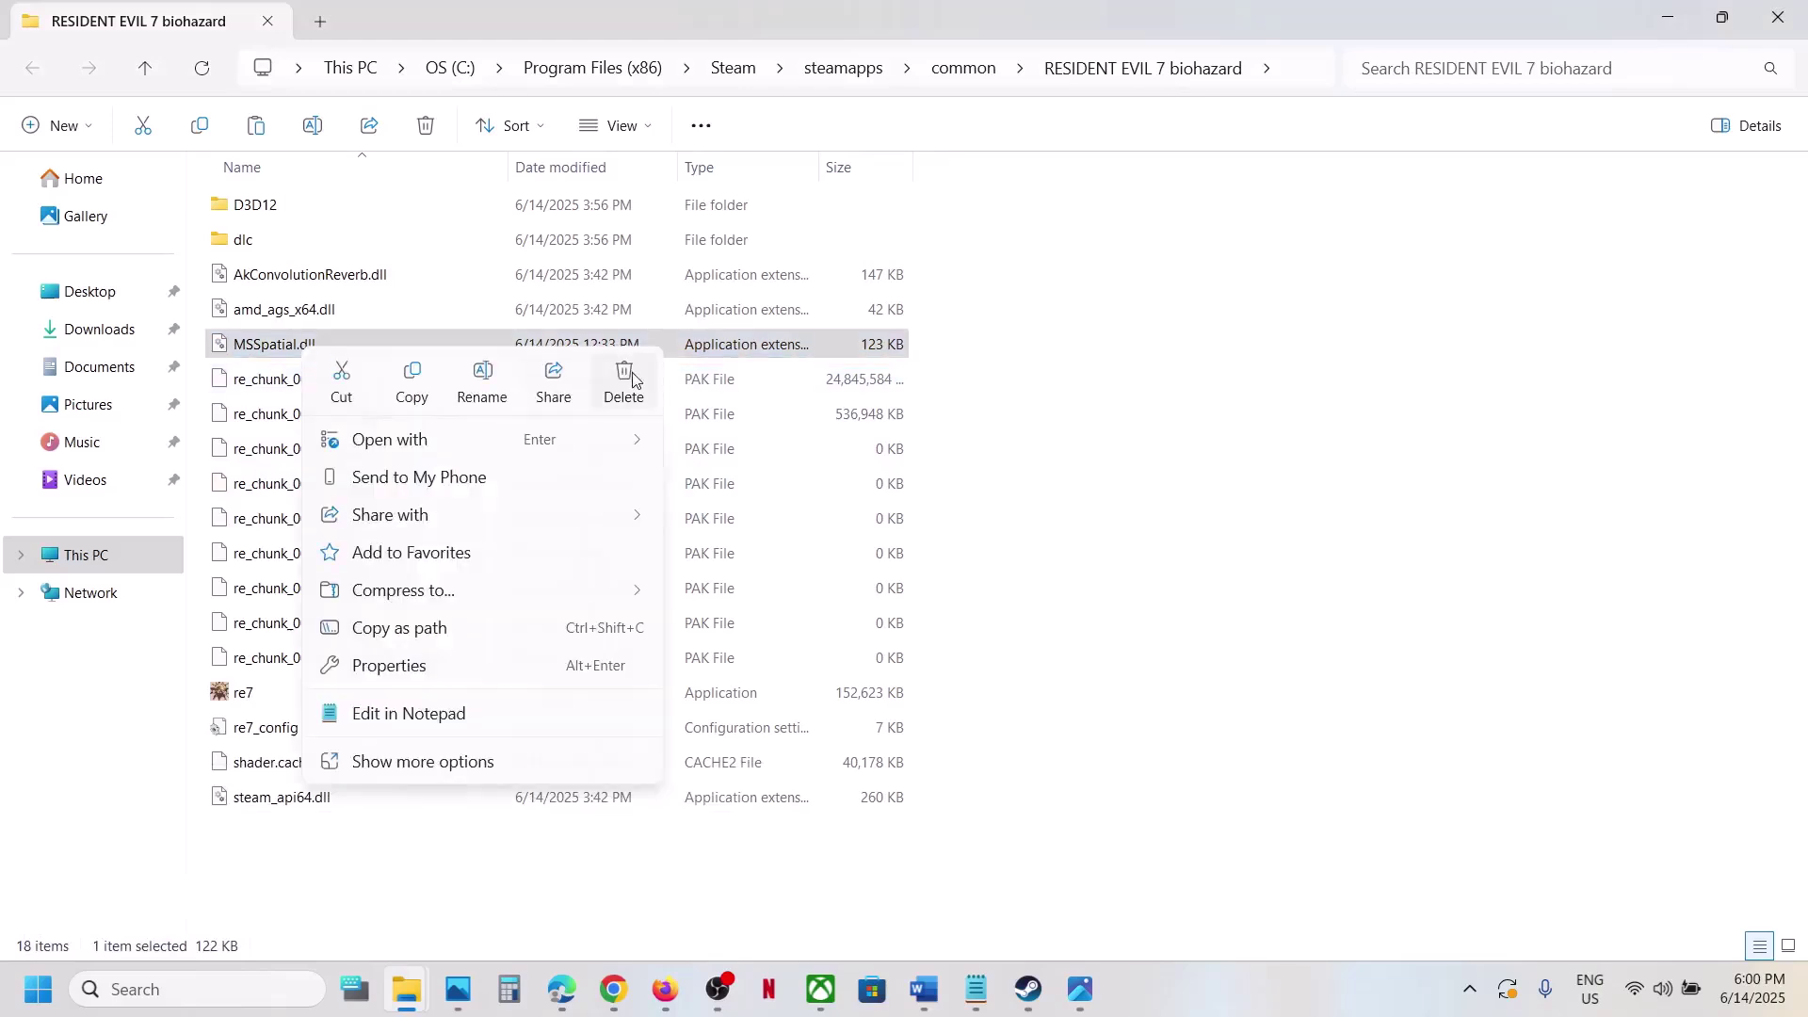
click(482, 381)
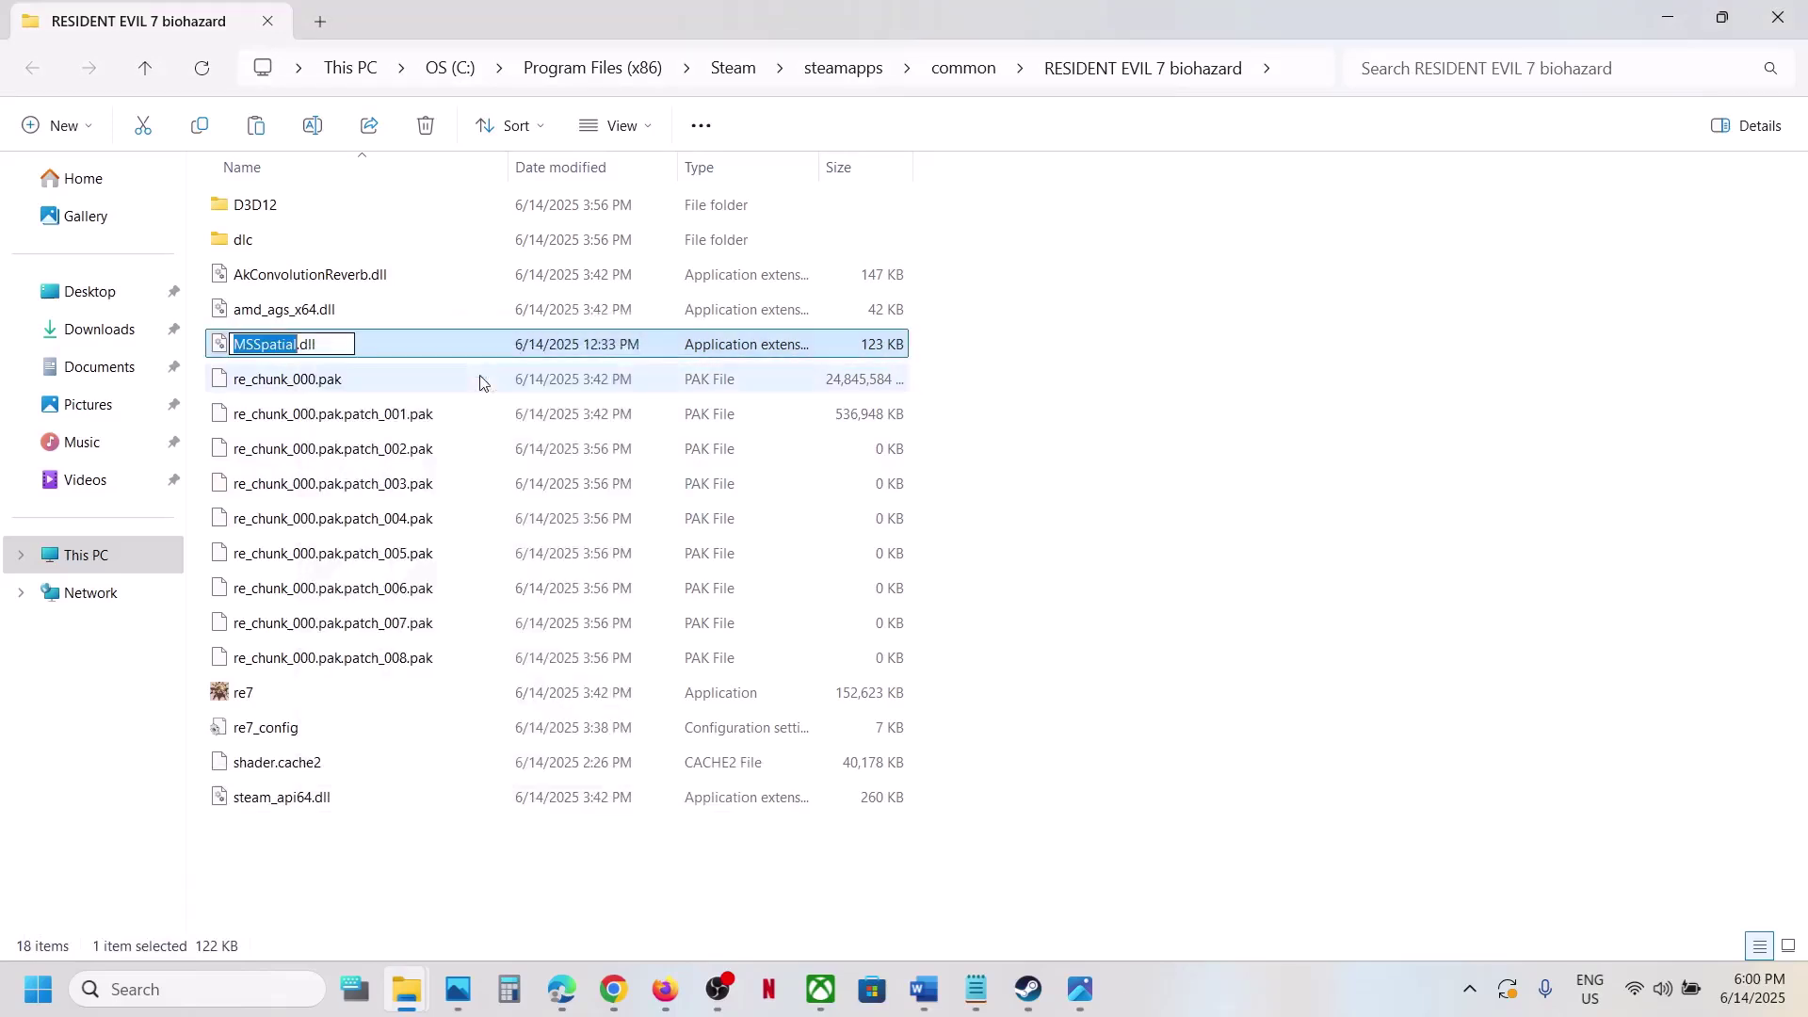
click(343, 342)
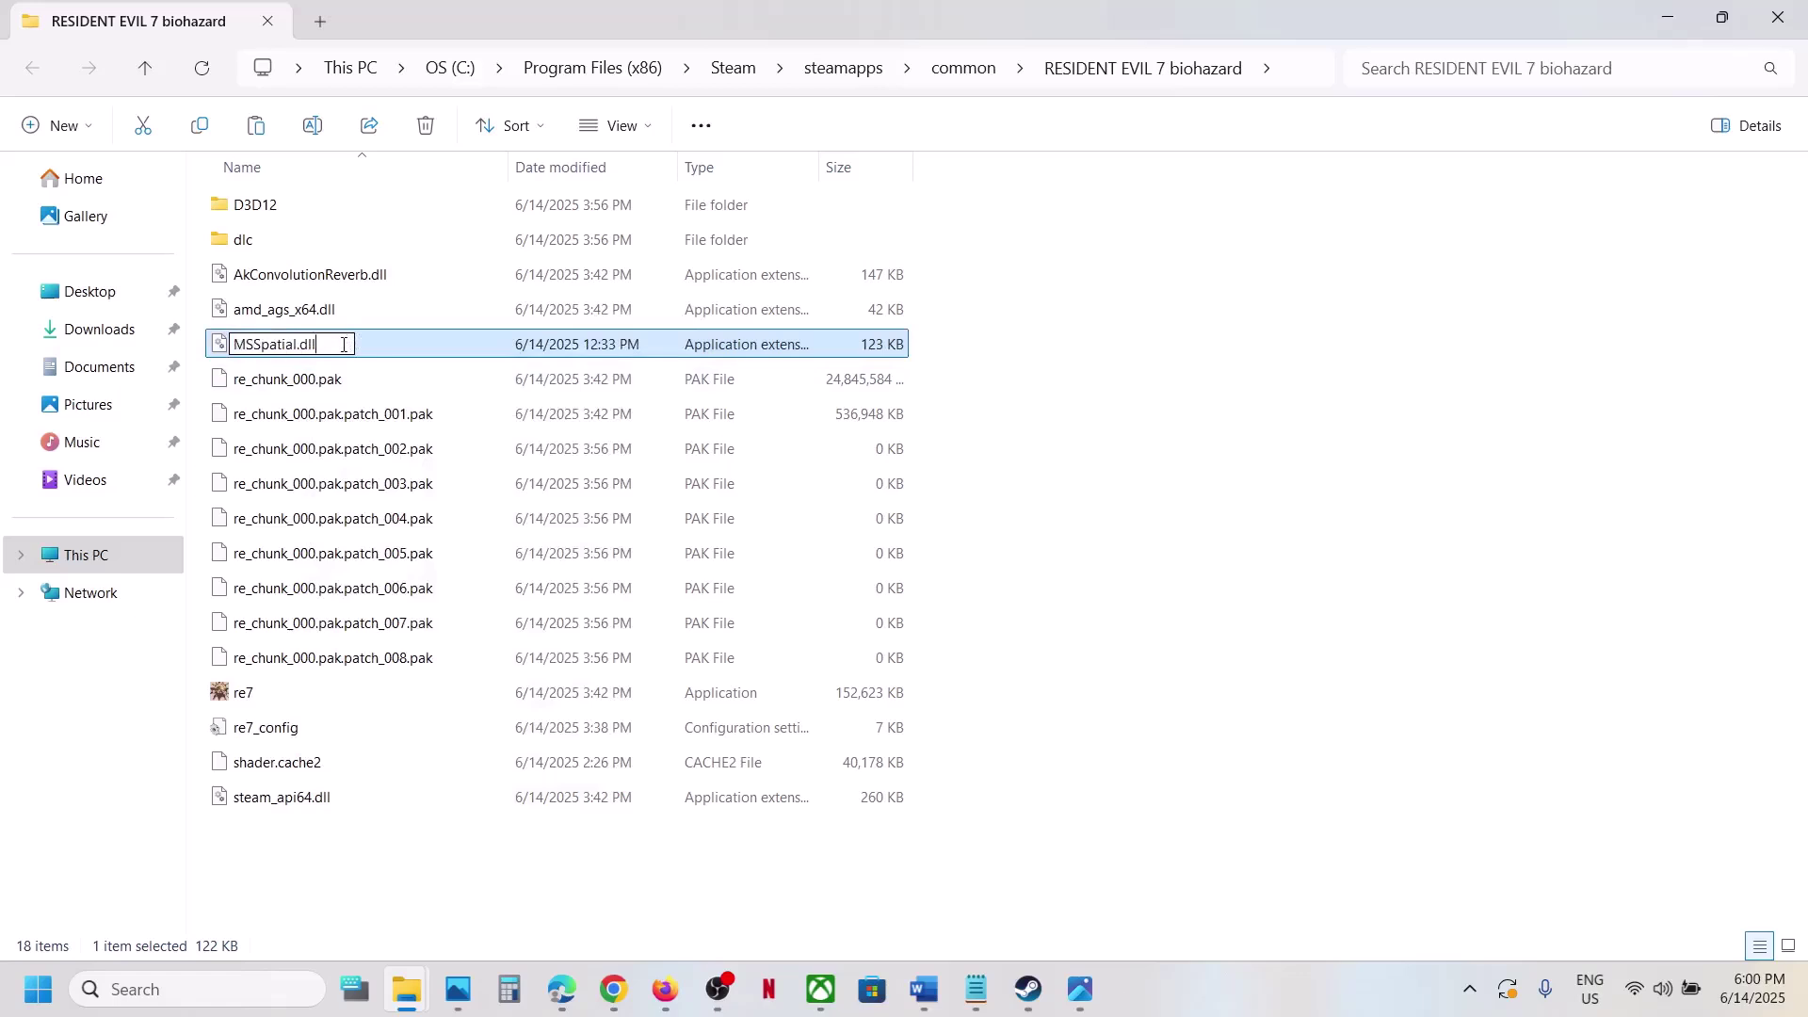
text(.old)
click(1545, 547)
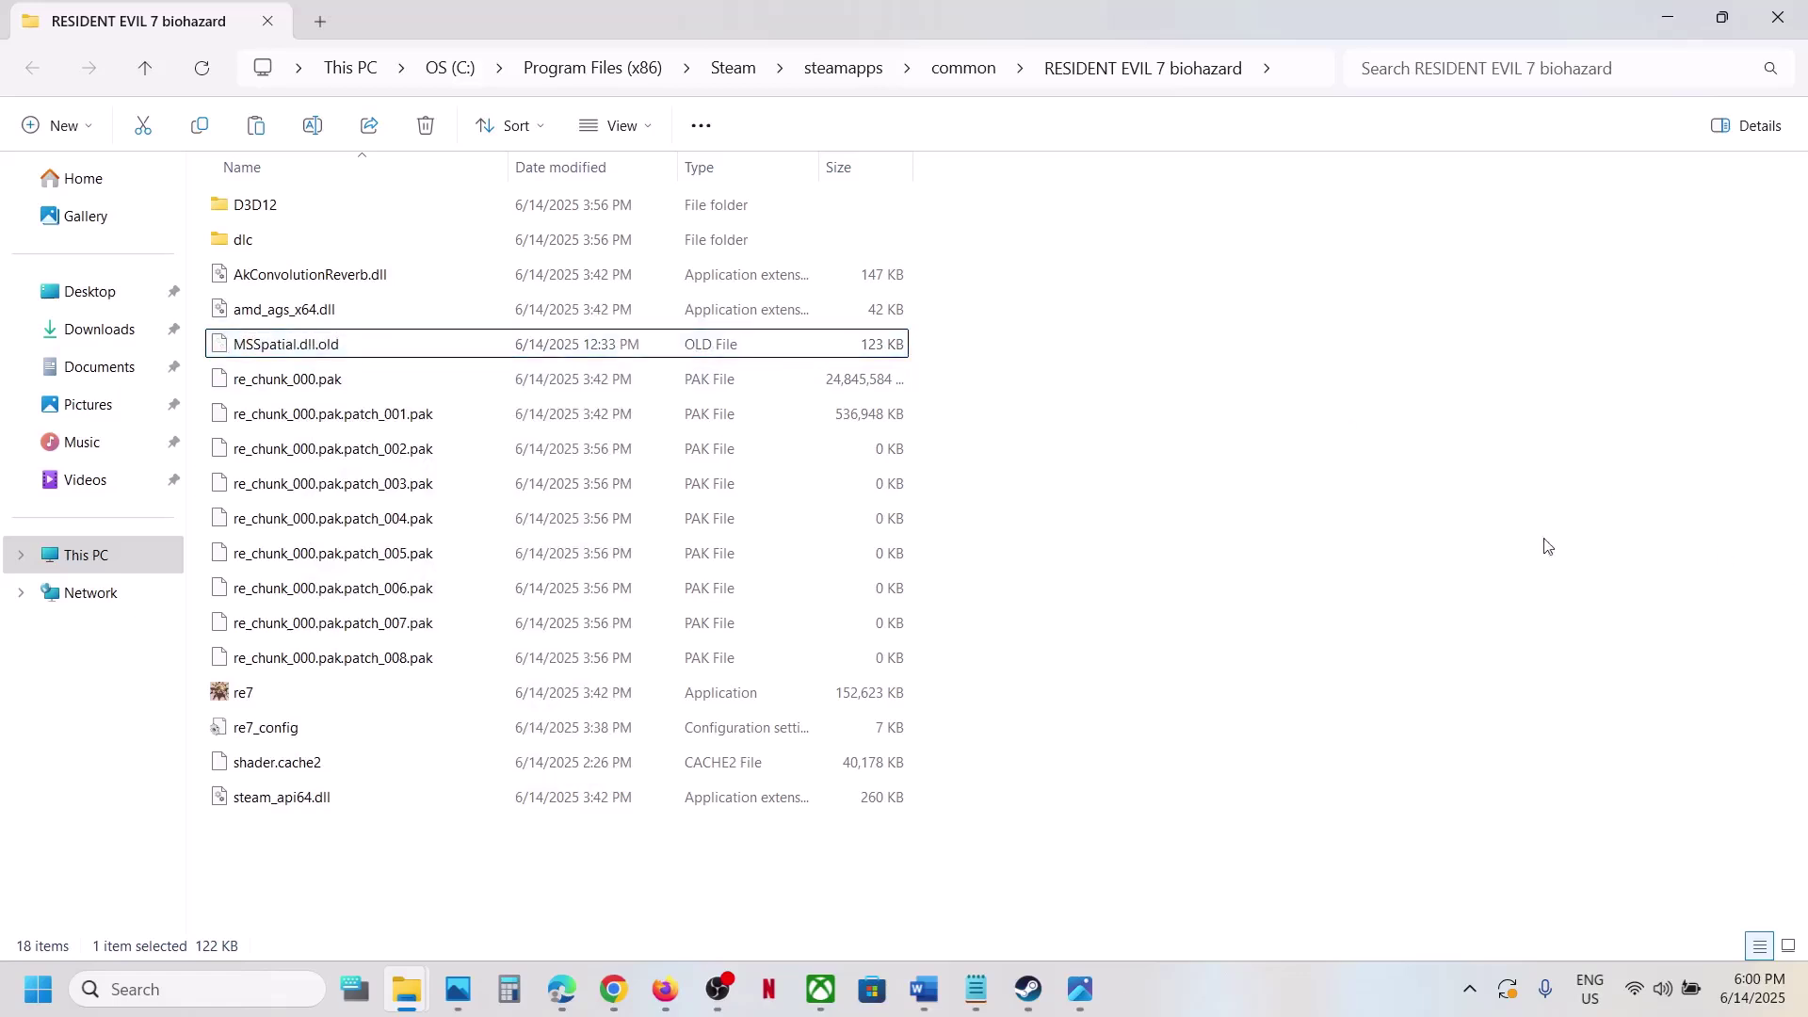
- Close the leftover context menus, clear the file selection and bring up the Step 1 instructions page
right_click(438, 351)
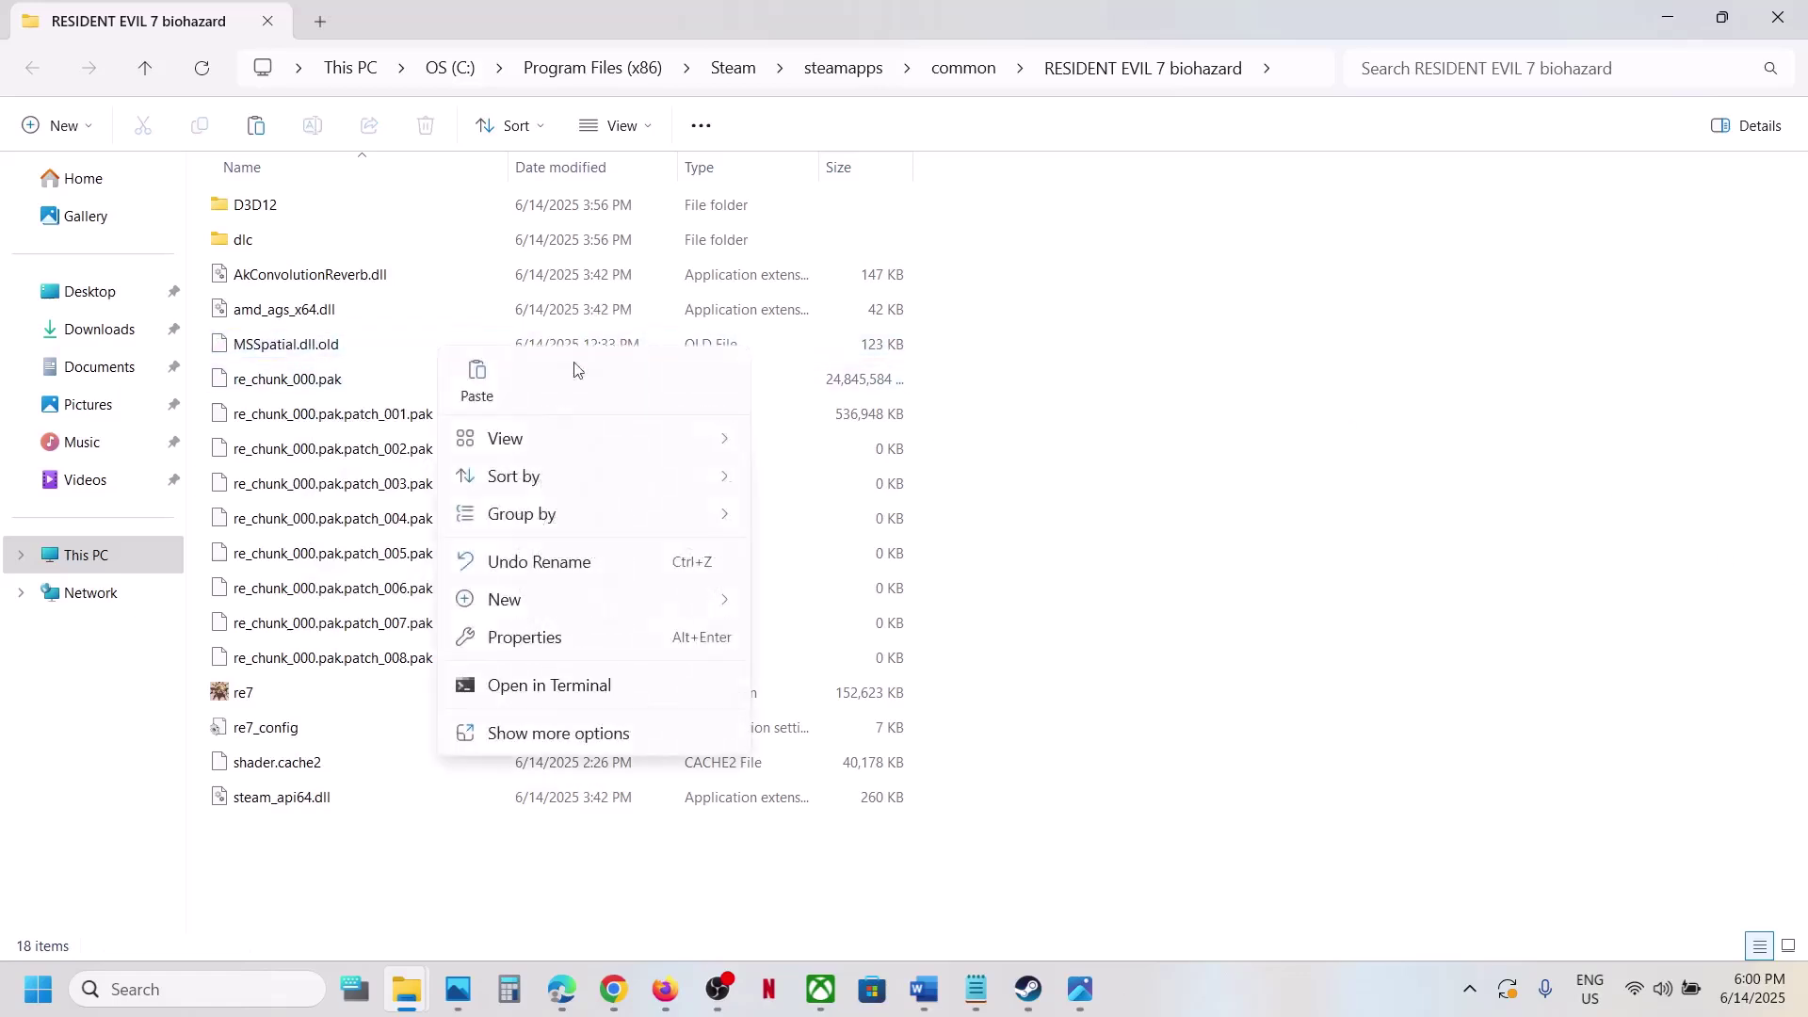
click(358, 350)
right_click(359, 344)
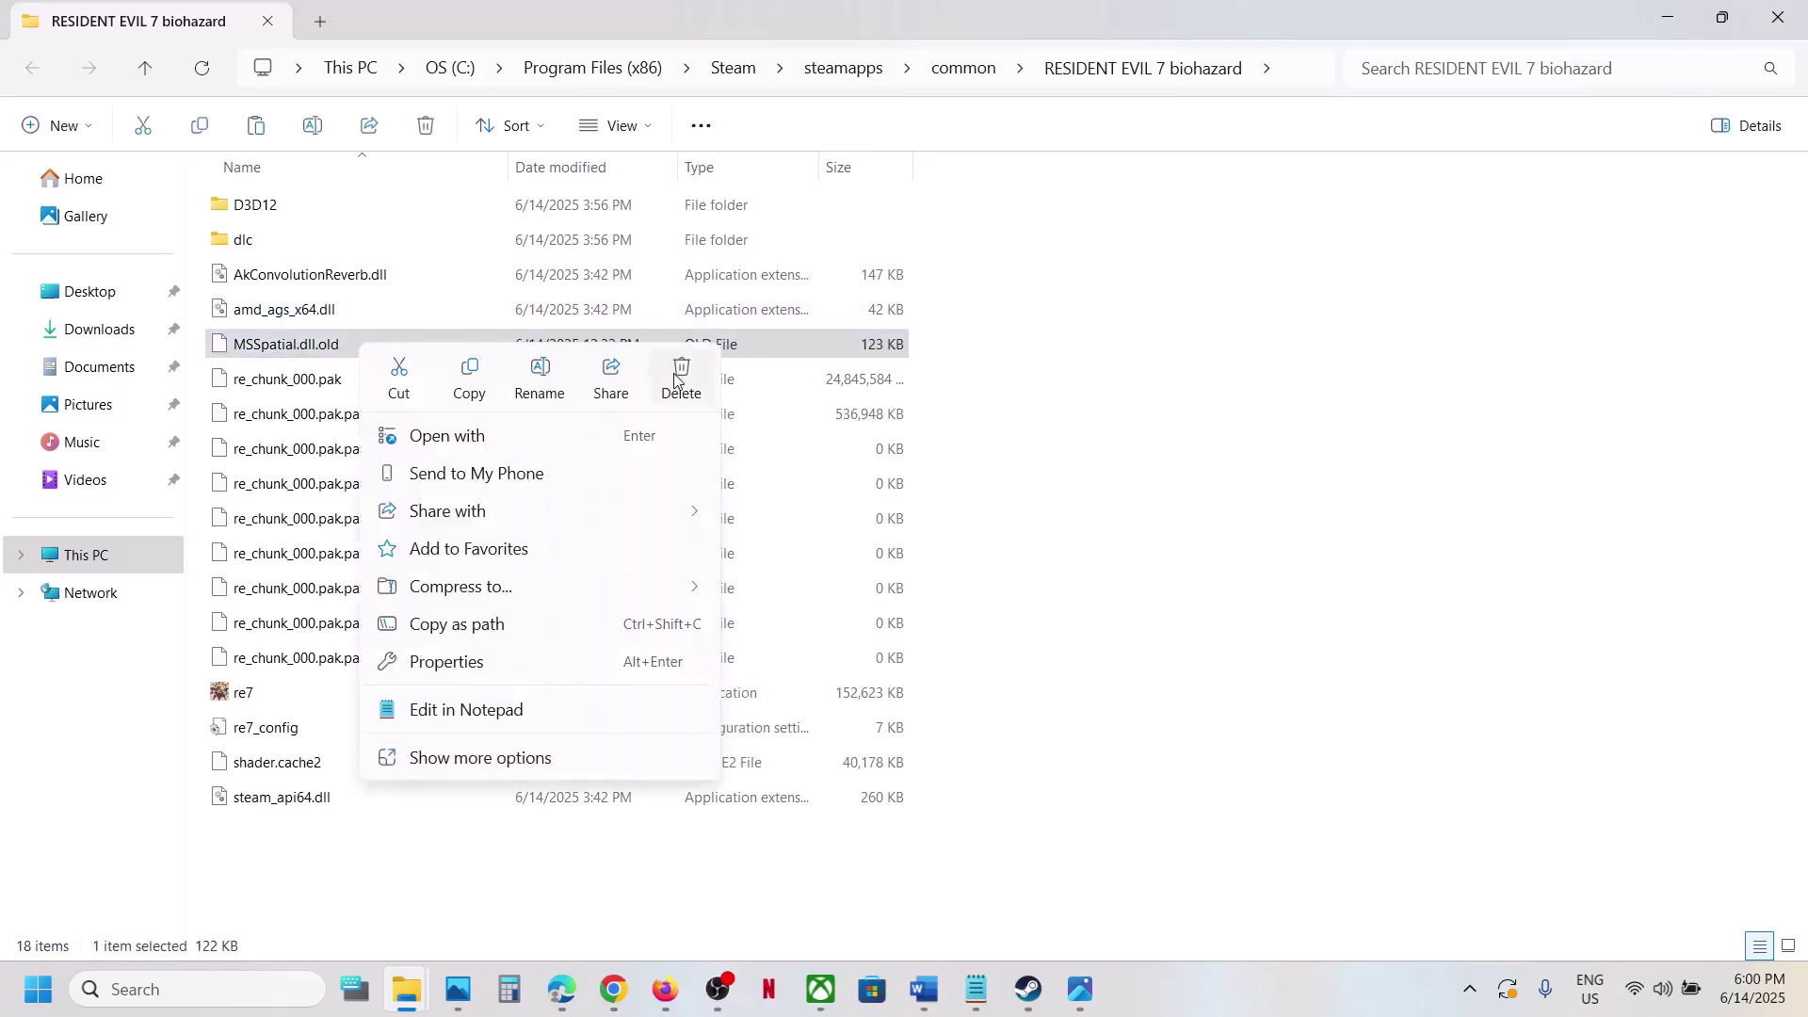
click(1348, 528)
click(1348, 527)
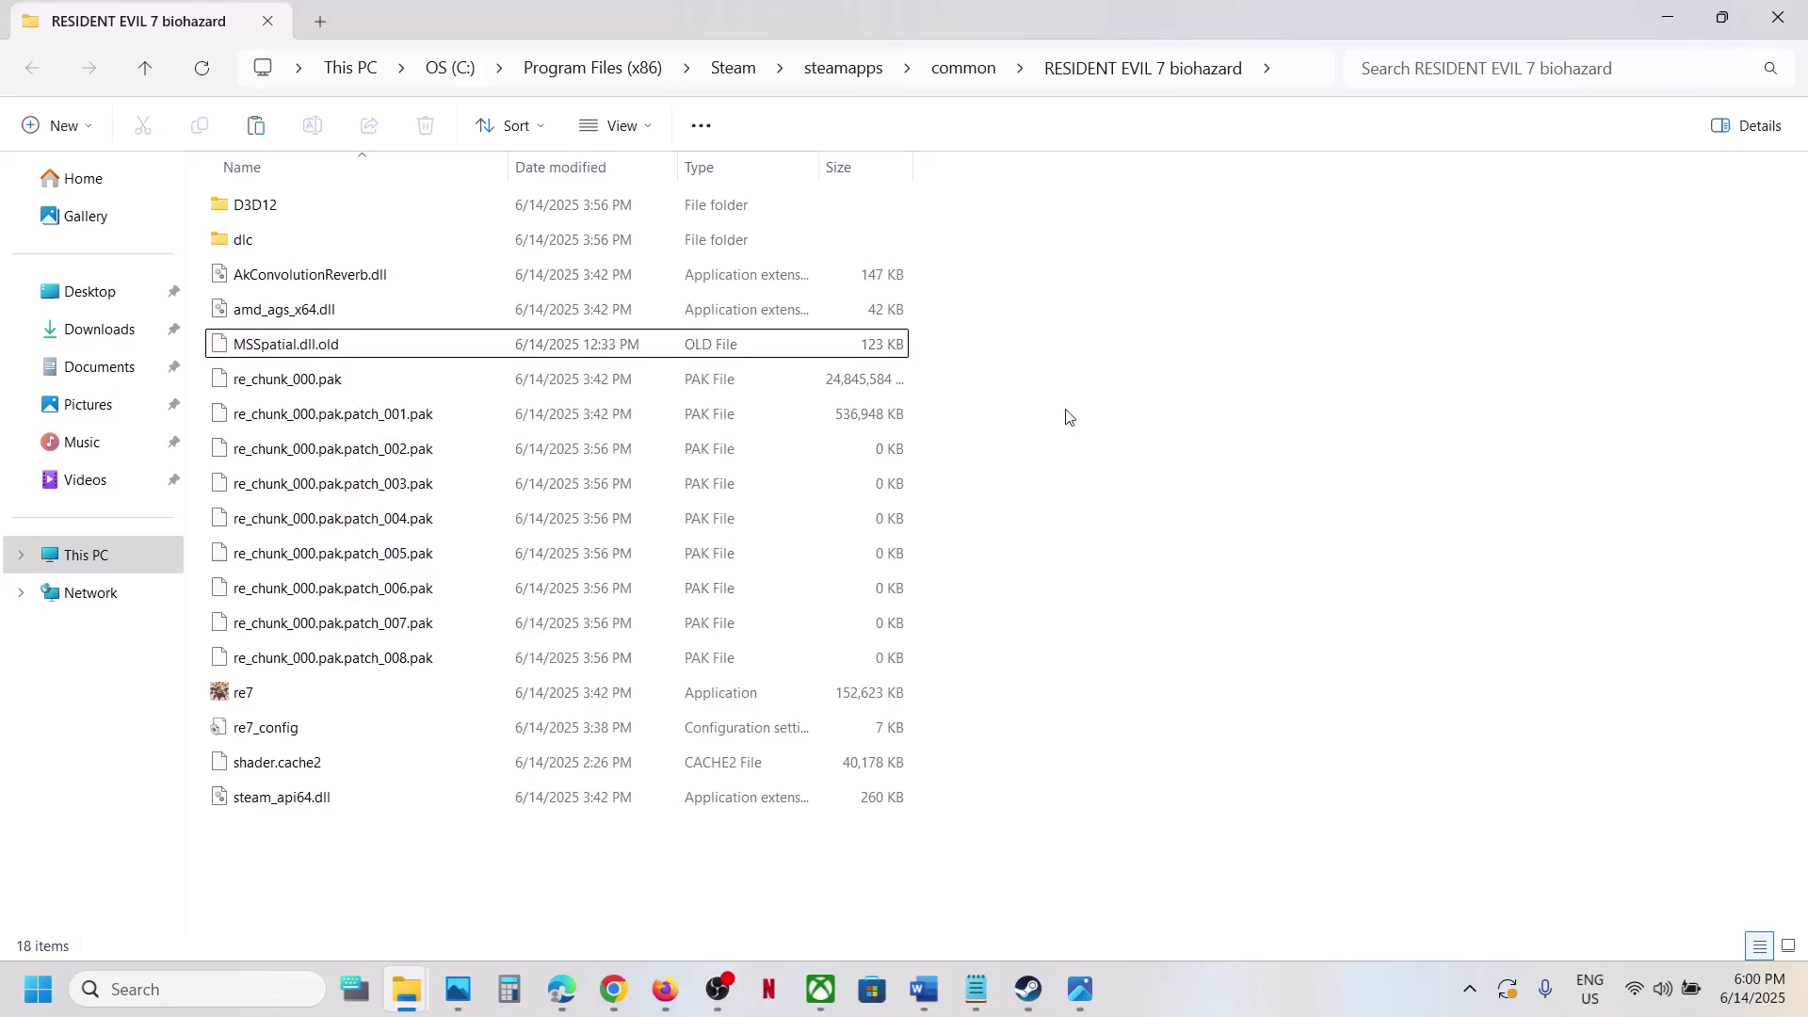
click(1030, 987)
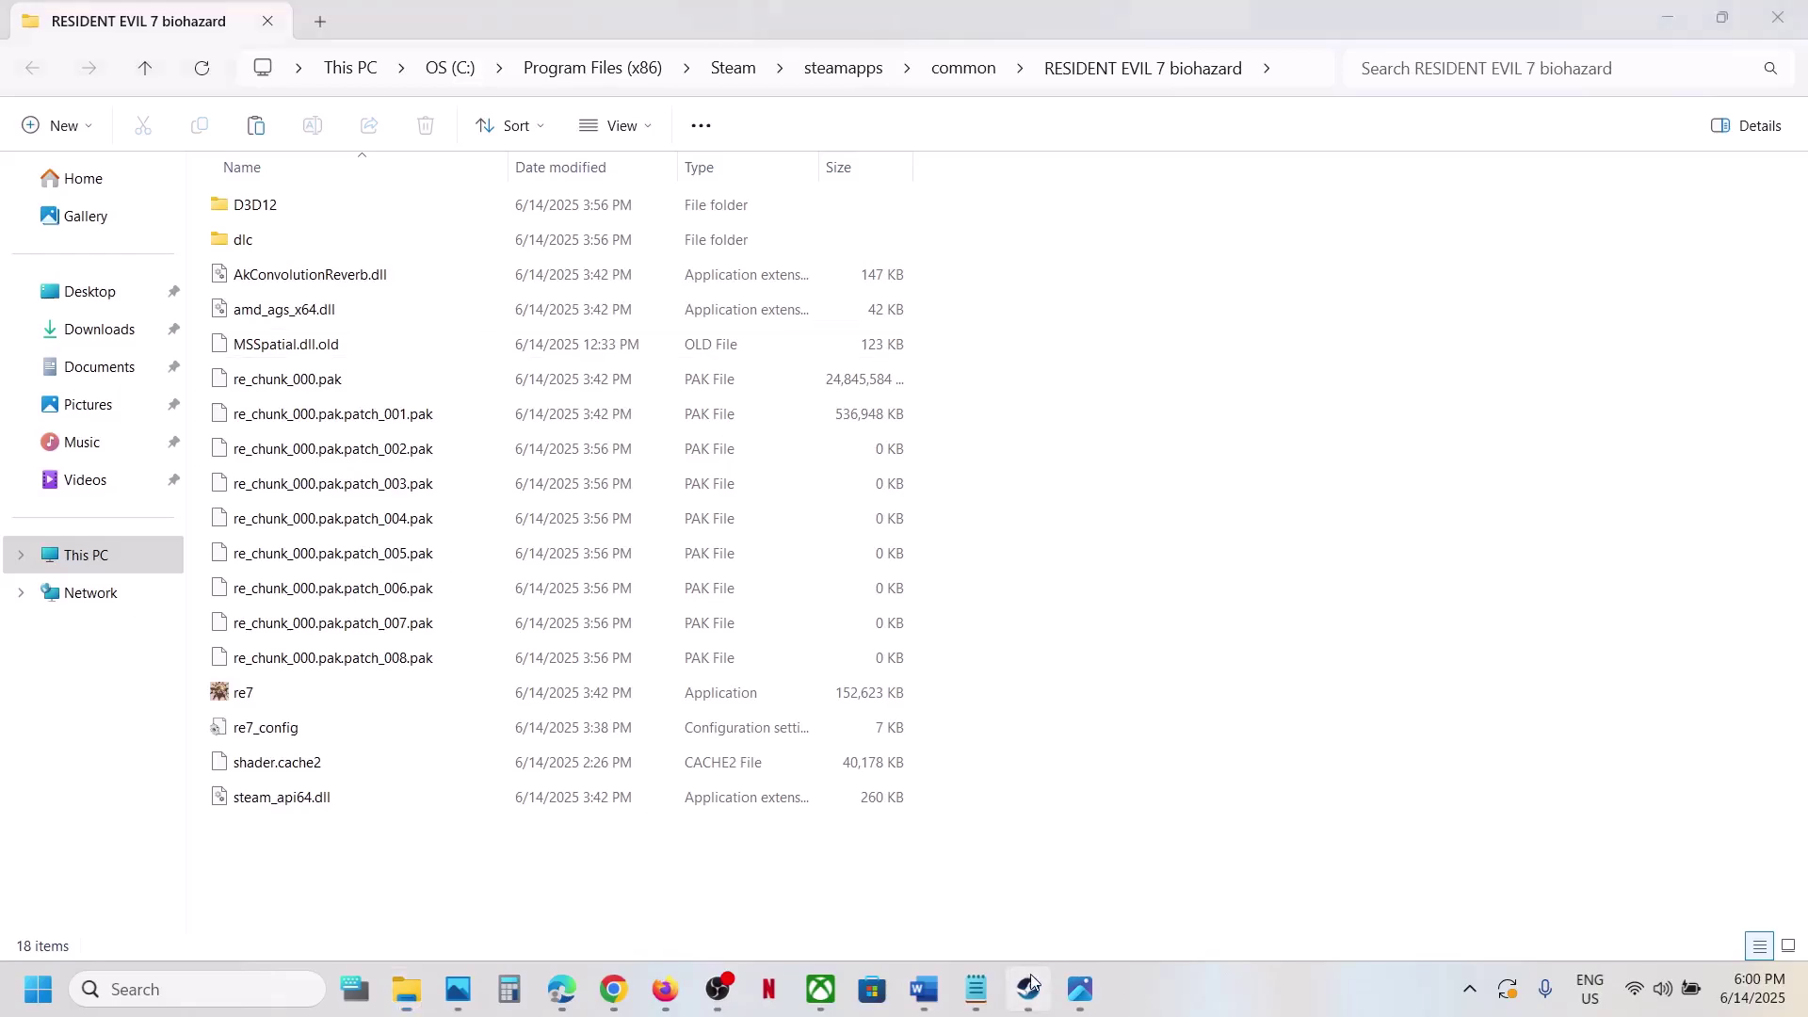
mouse_move(1290, 902)
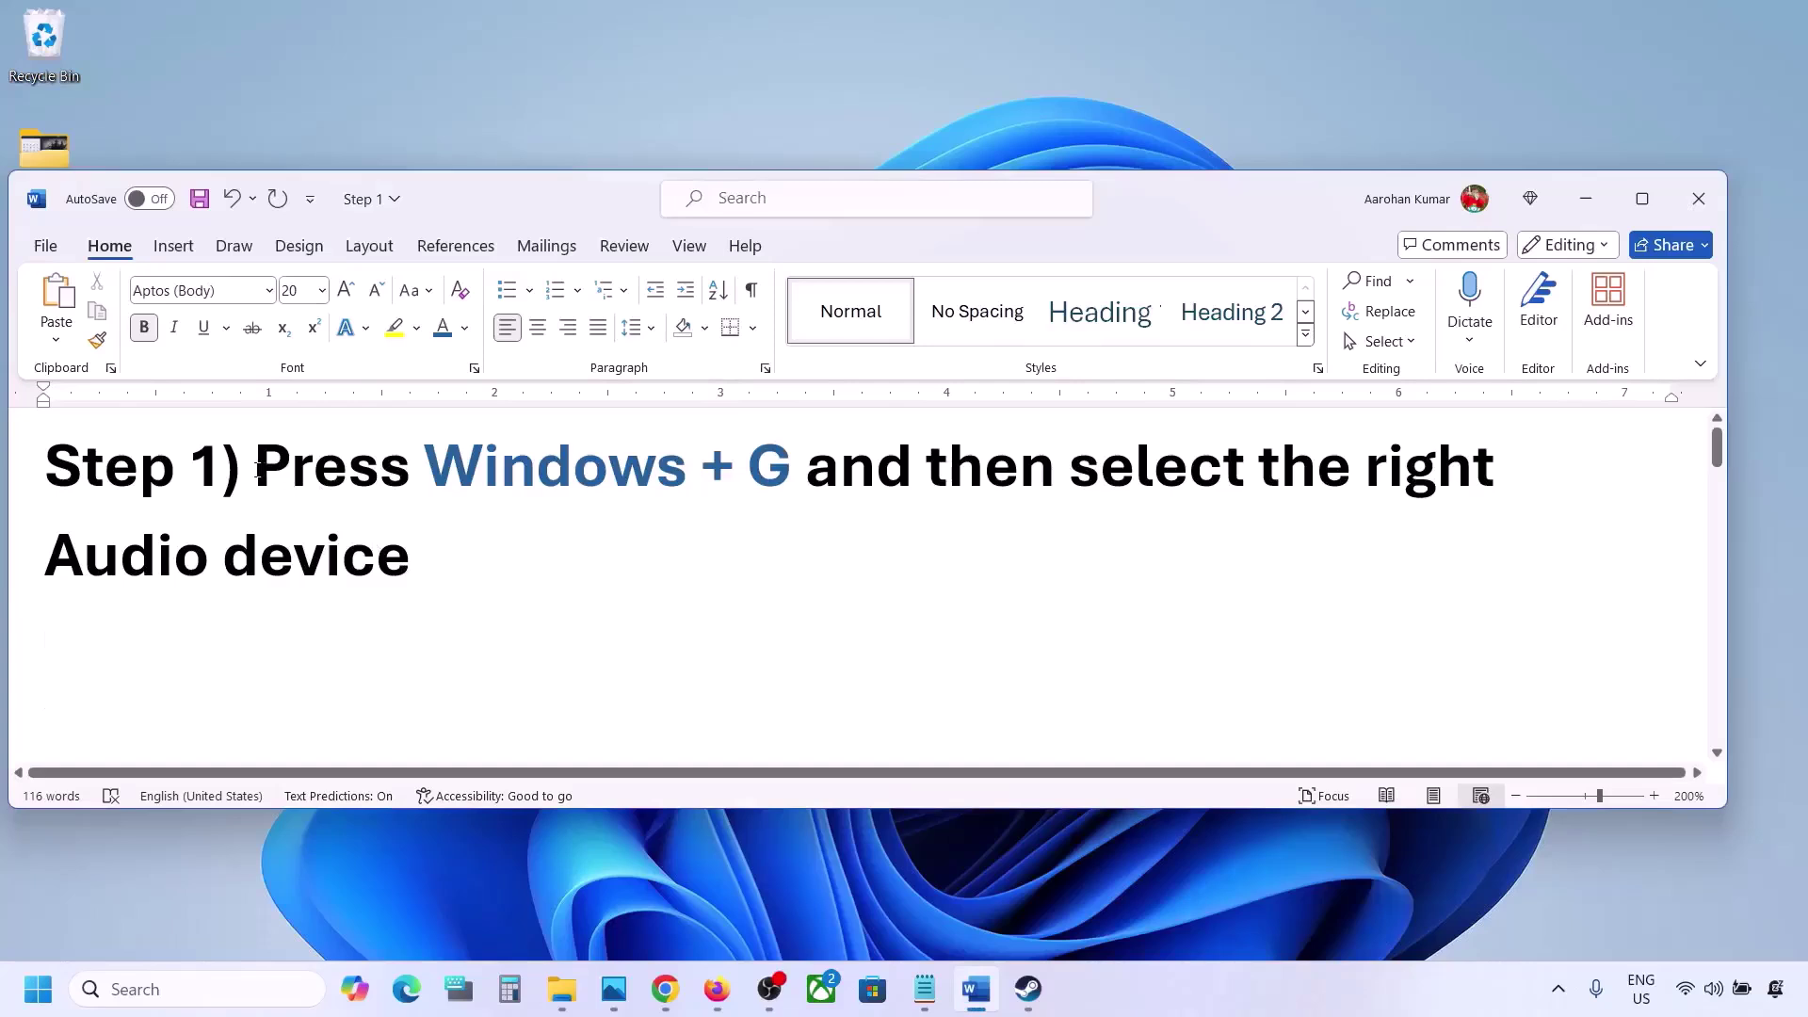
- Highlight the Step 1 instruction text in Word, then open Xbox Game Bar with Win+G
drag(256, 468, 424, 539)
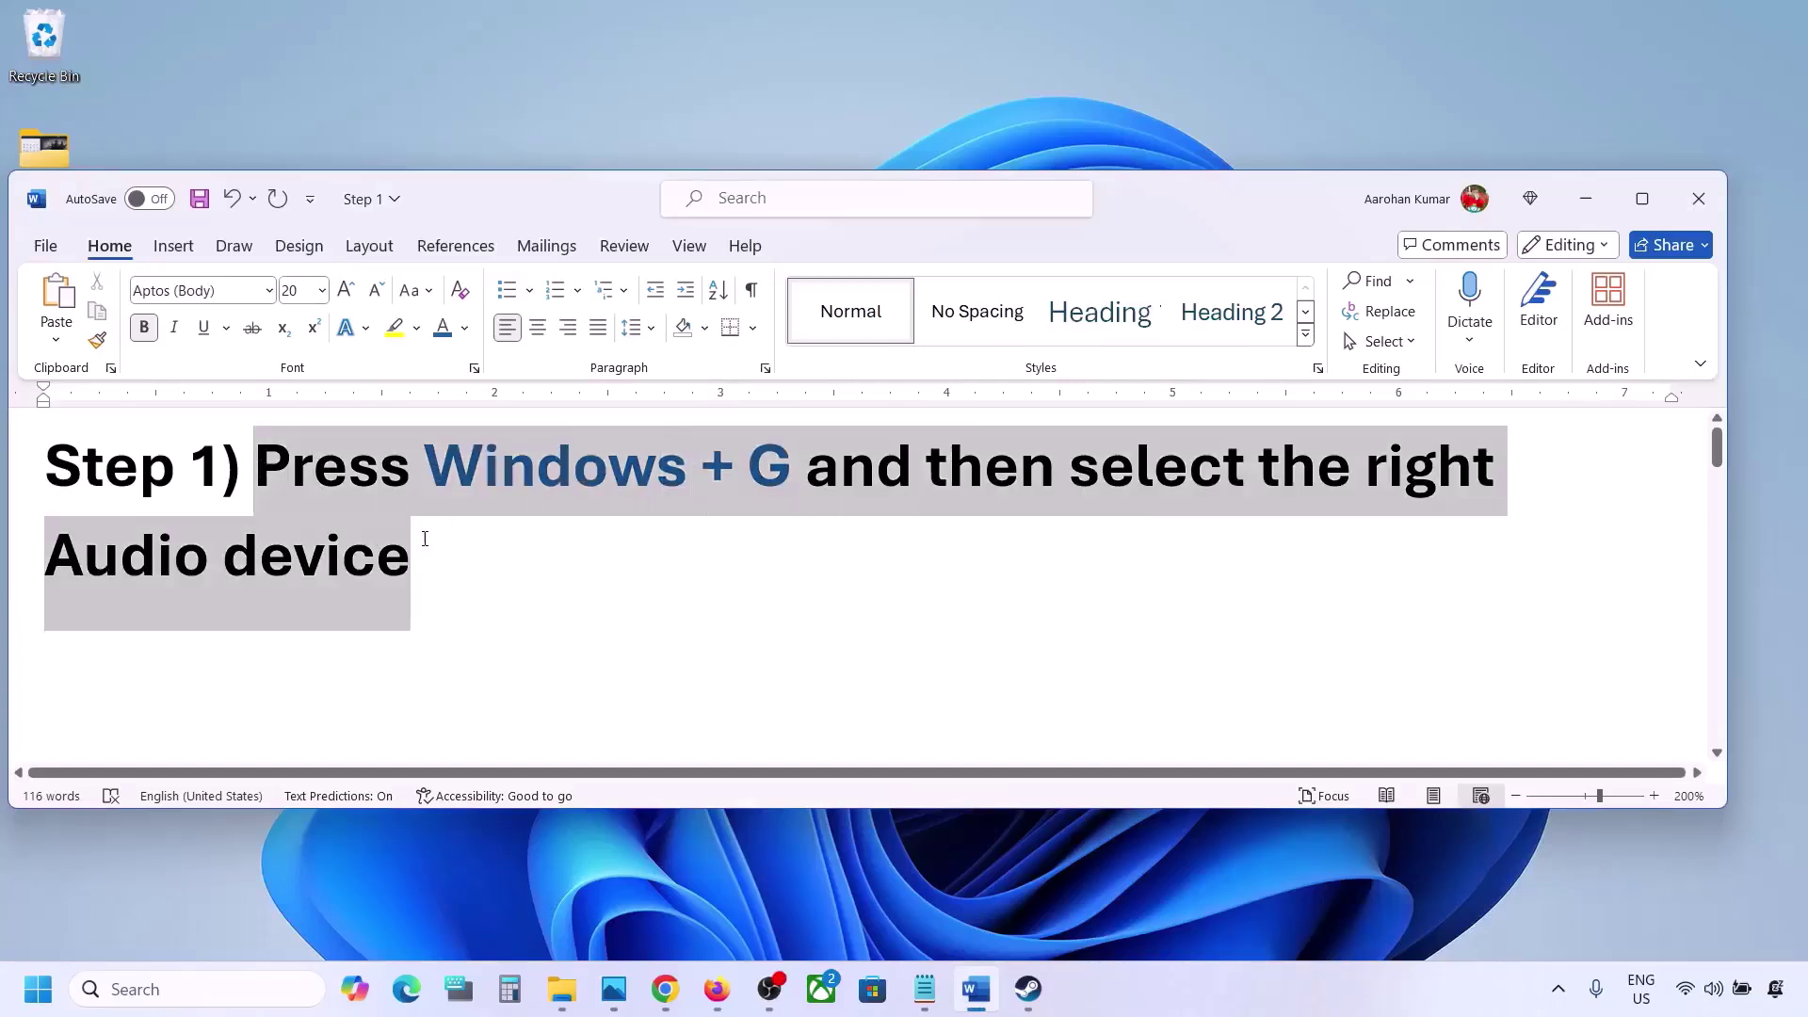
click(511, 582)
key(super+g)
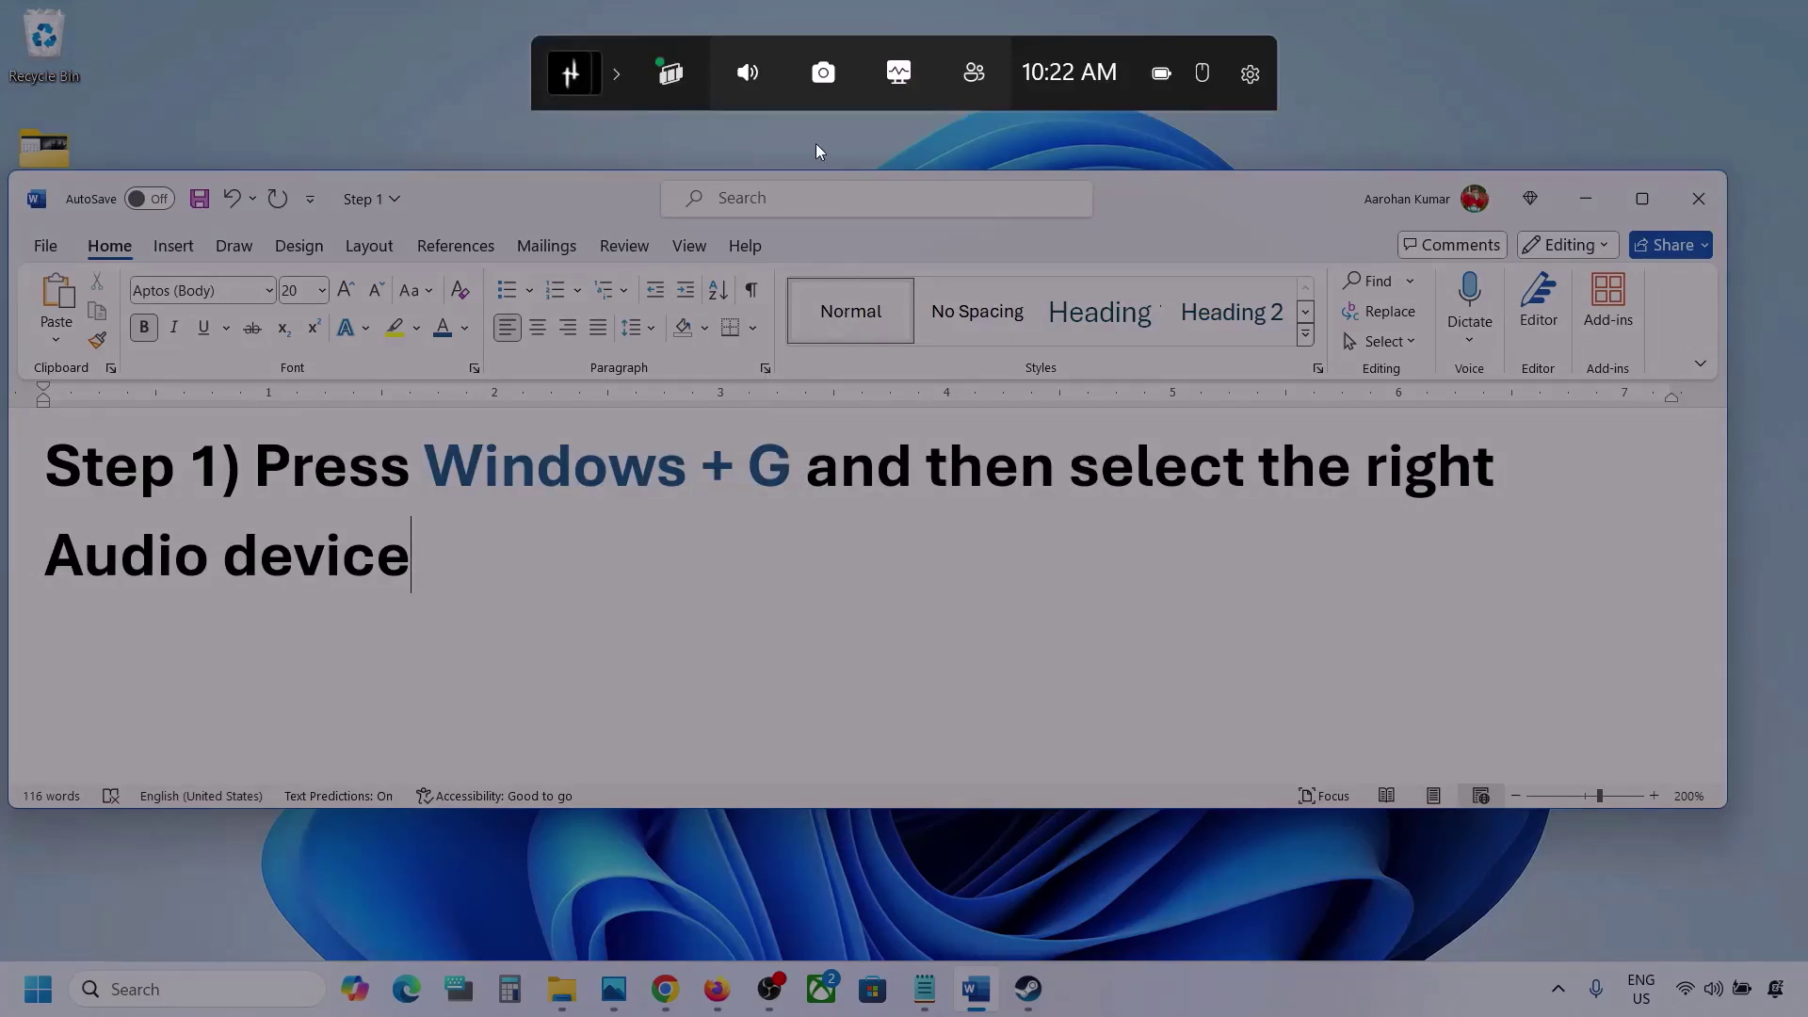
- Set the Game Bar Audio Mix output device to Speakers (Realtek(R) Audio)
click(748, 75)
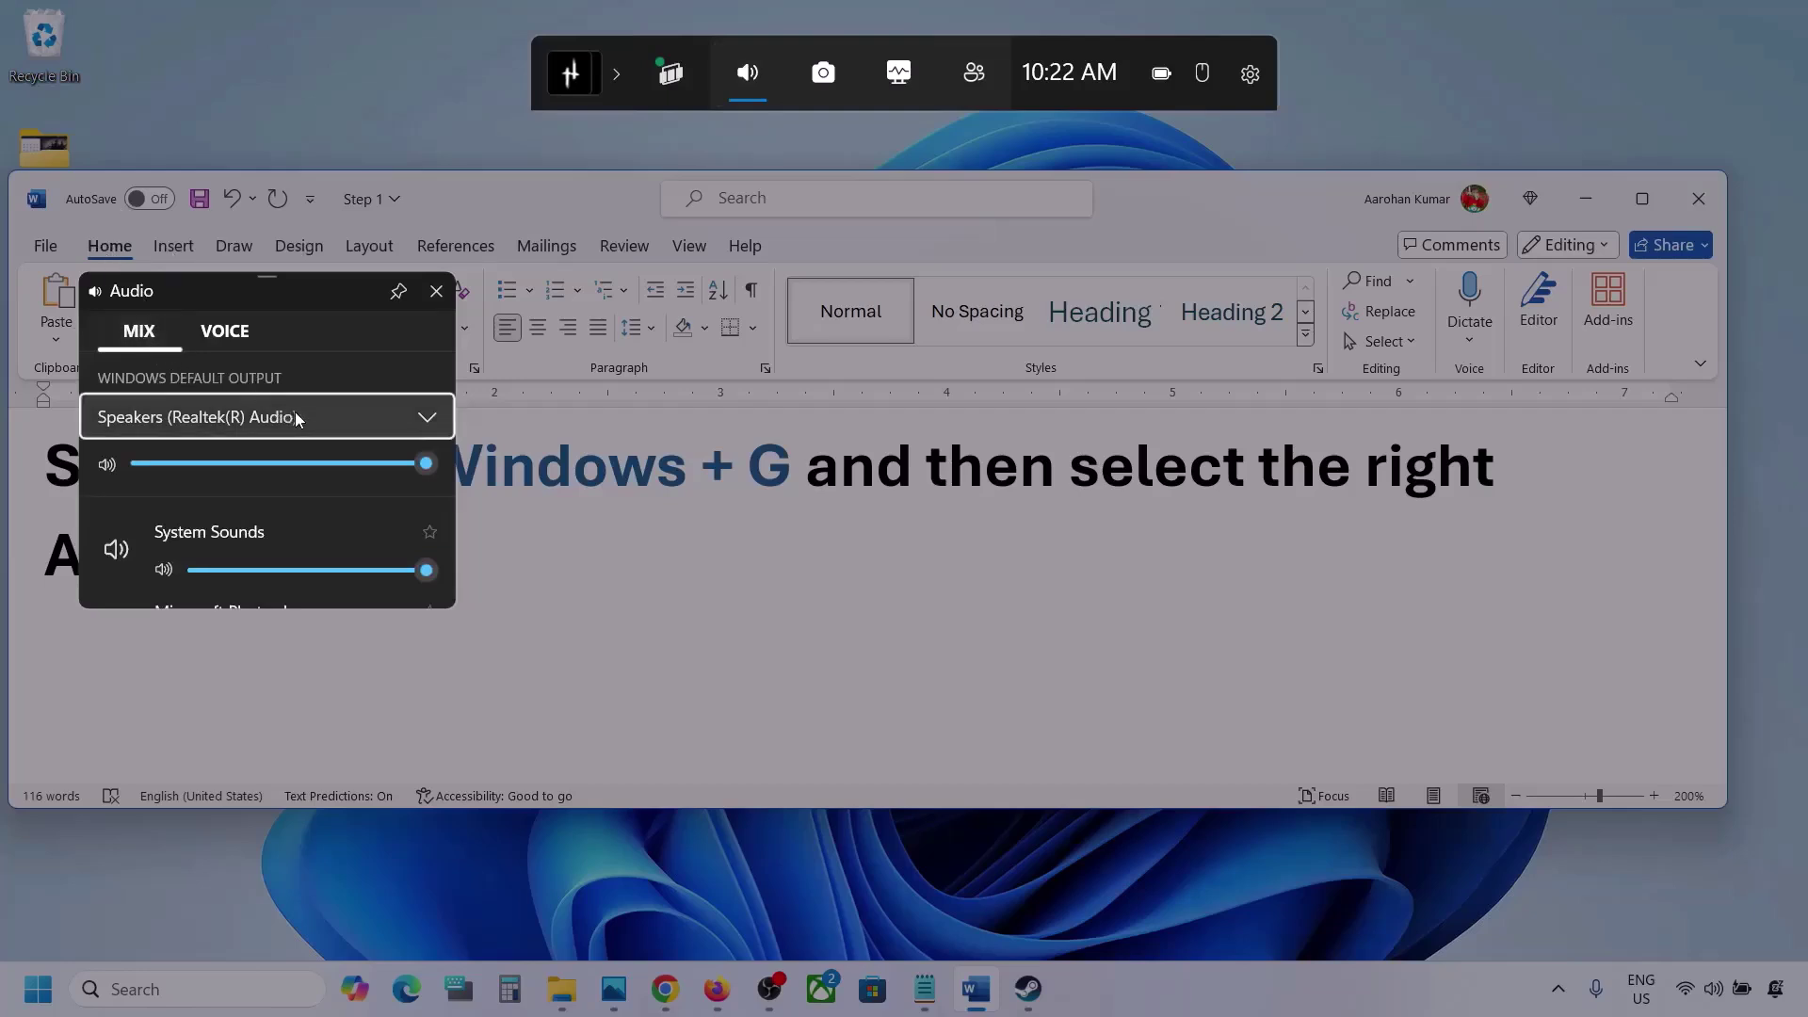
click(430, 418)
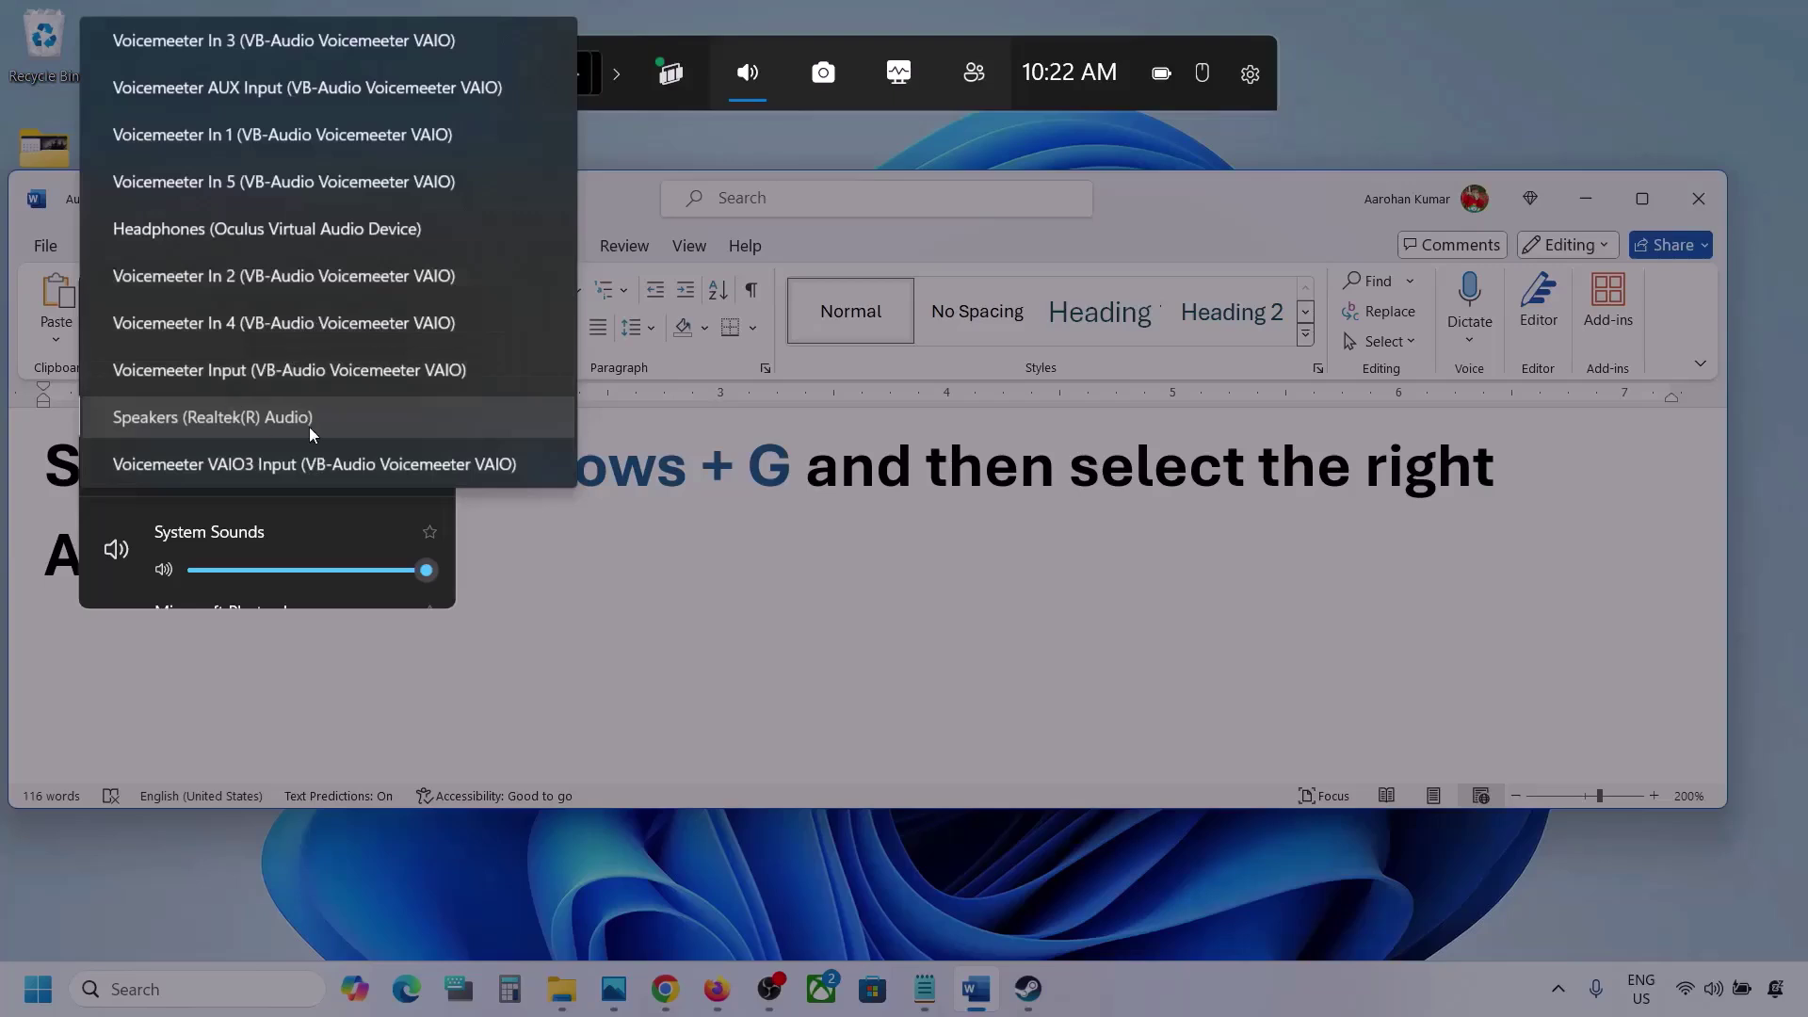
click(283, 424)
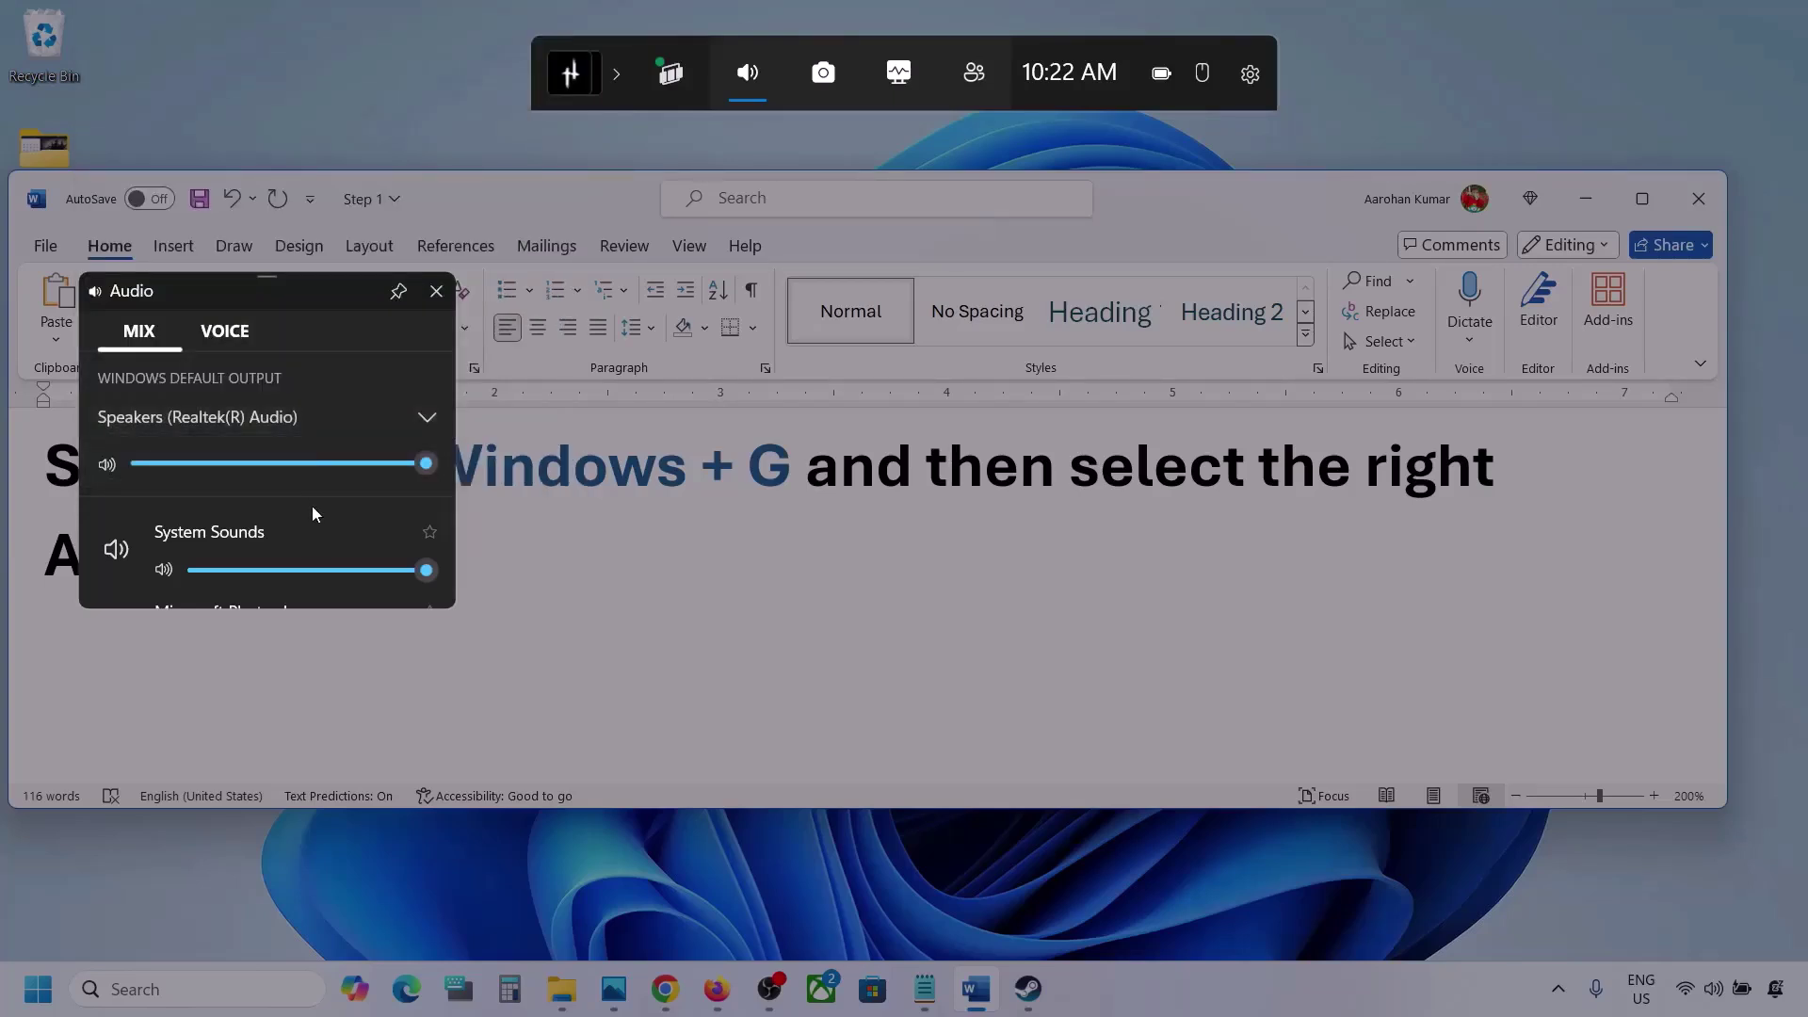
- Enlarge the audio panel and check every app's volume, adjusting Microsoft Photos Legacy's slider
scroll(312, 530, down, 1)
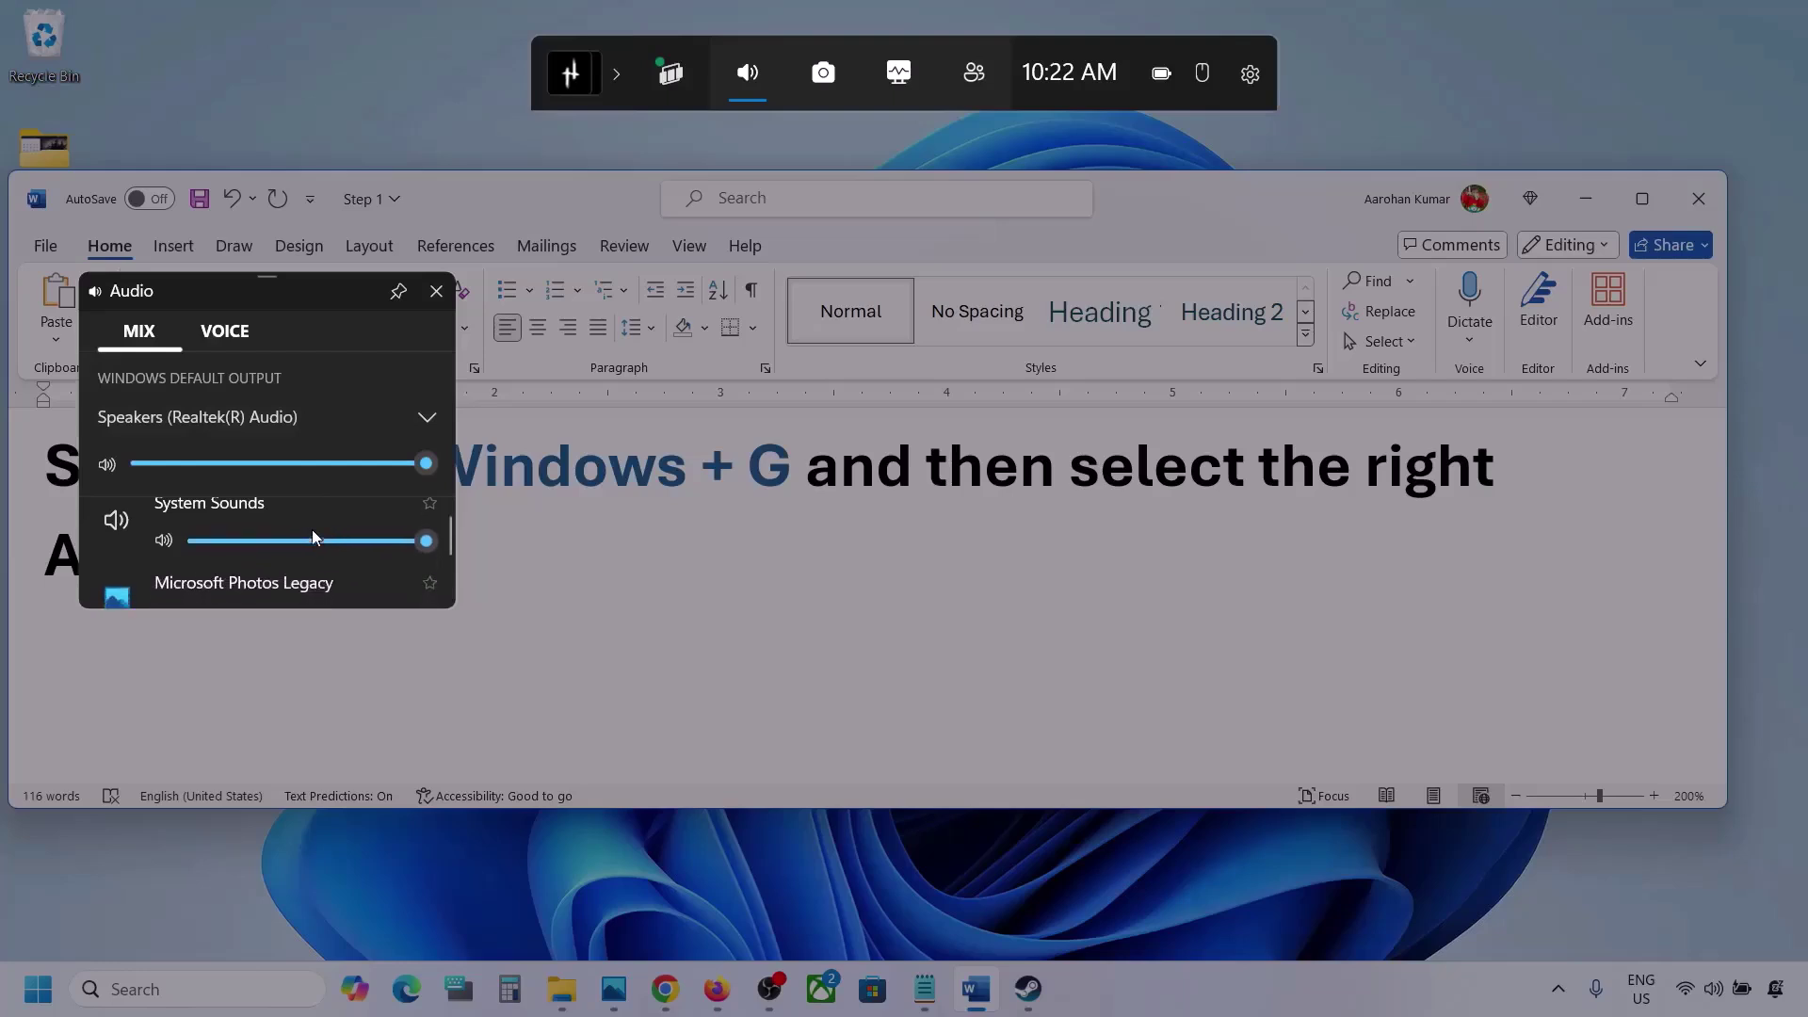
drag(293, 614, 303, 834)
scroll(273, 652, up, 1)
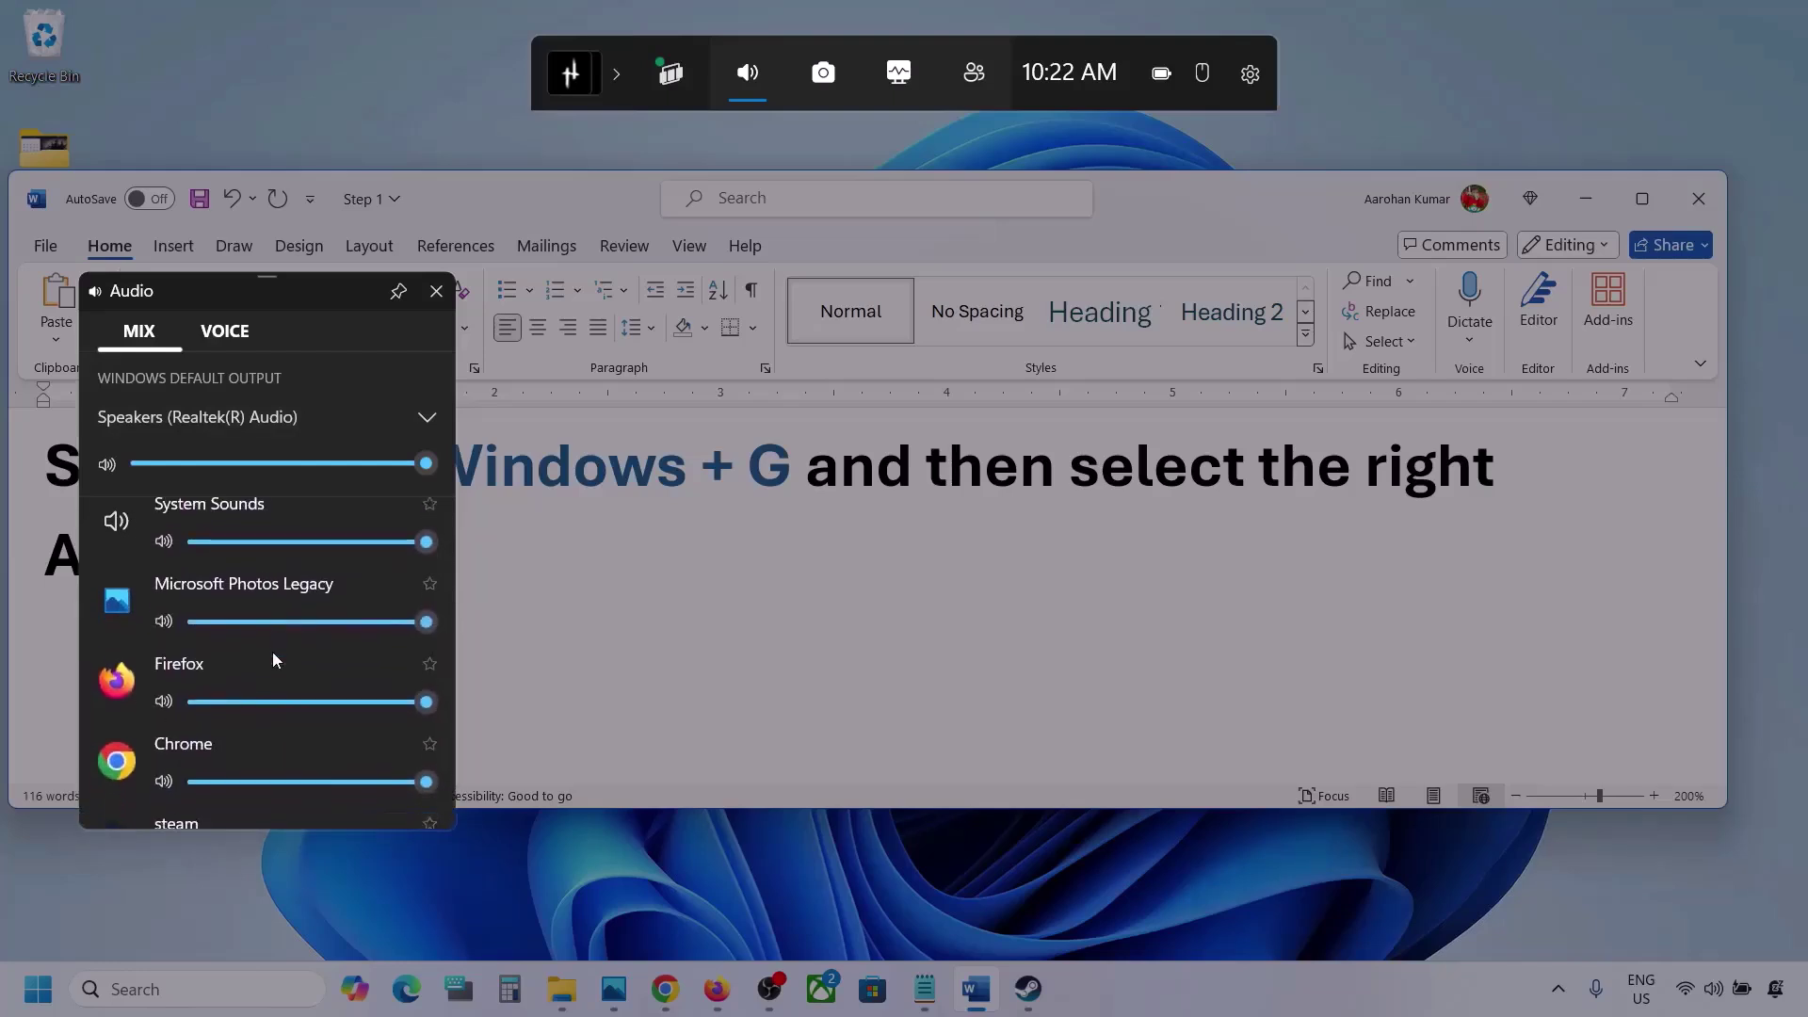
scroll(273, 651, down, 1)
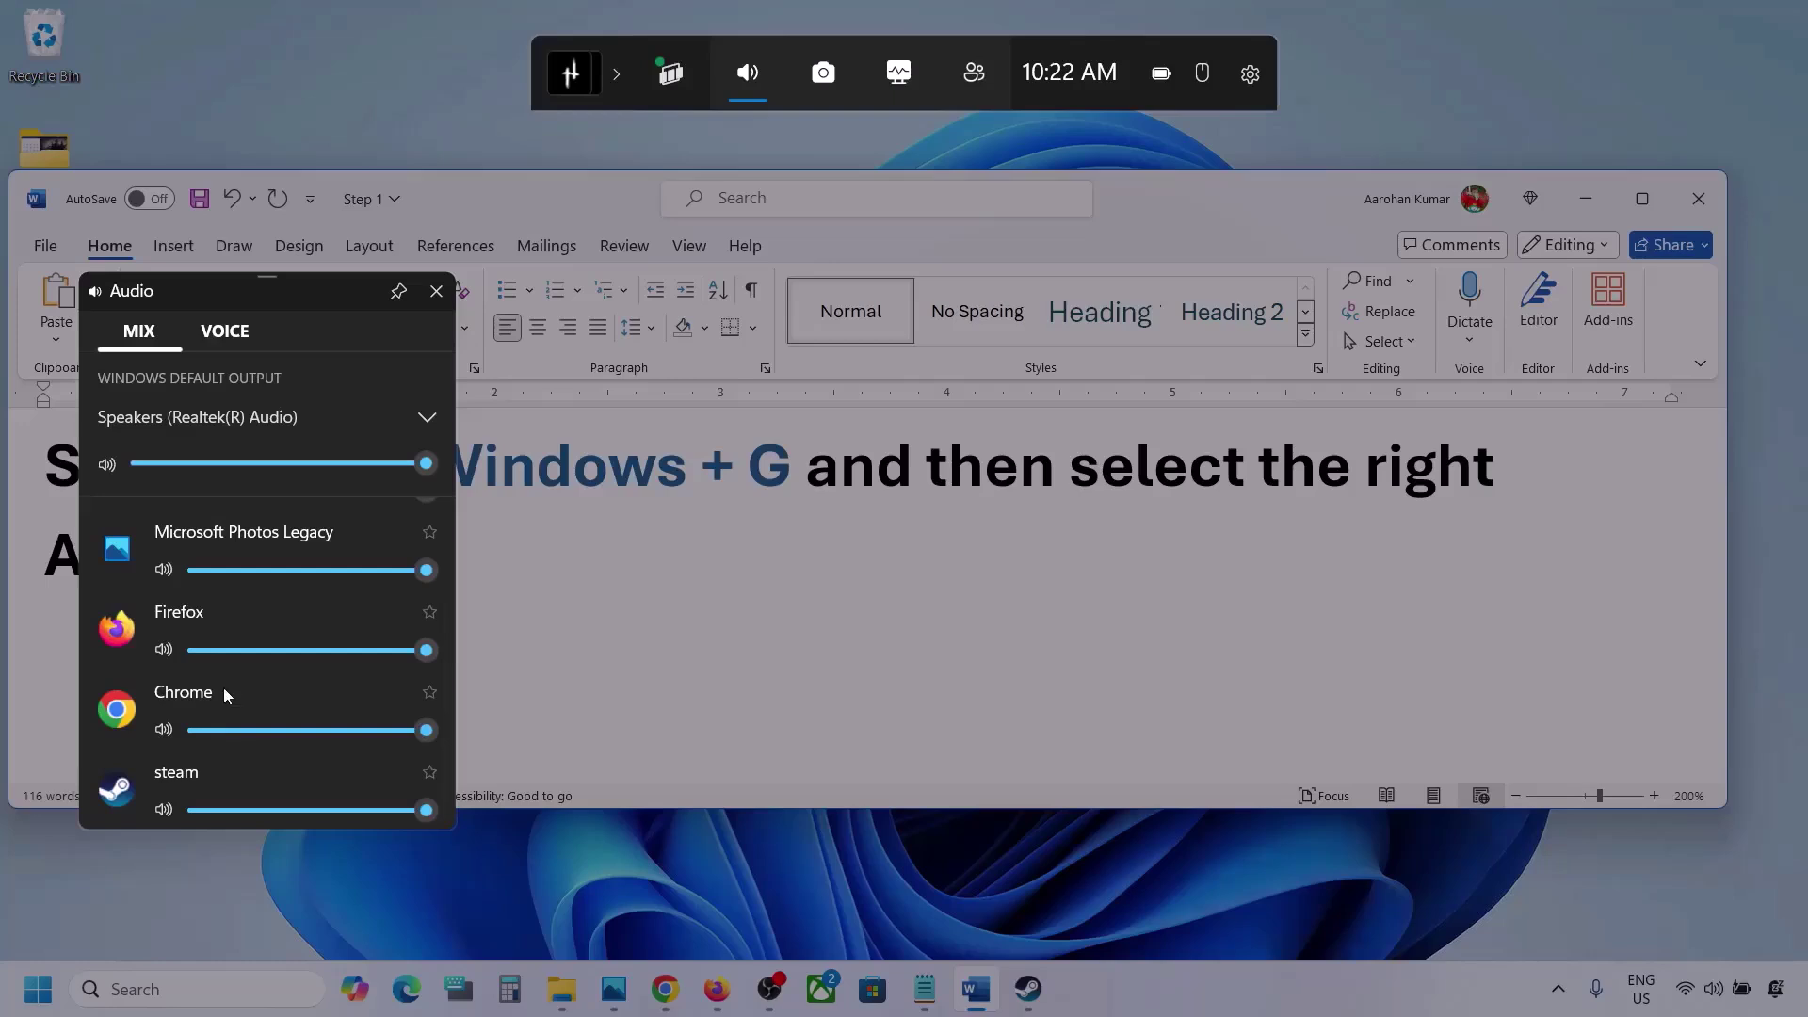
scroll(222, 671, up, 1)
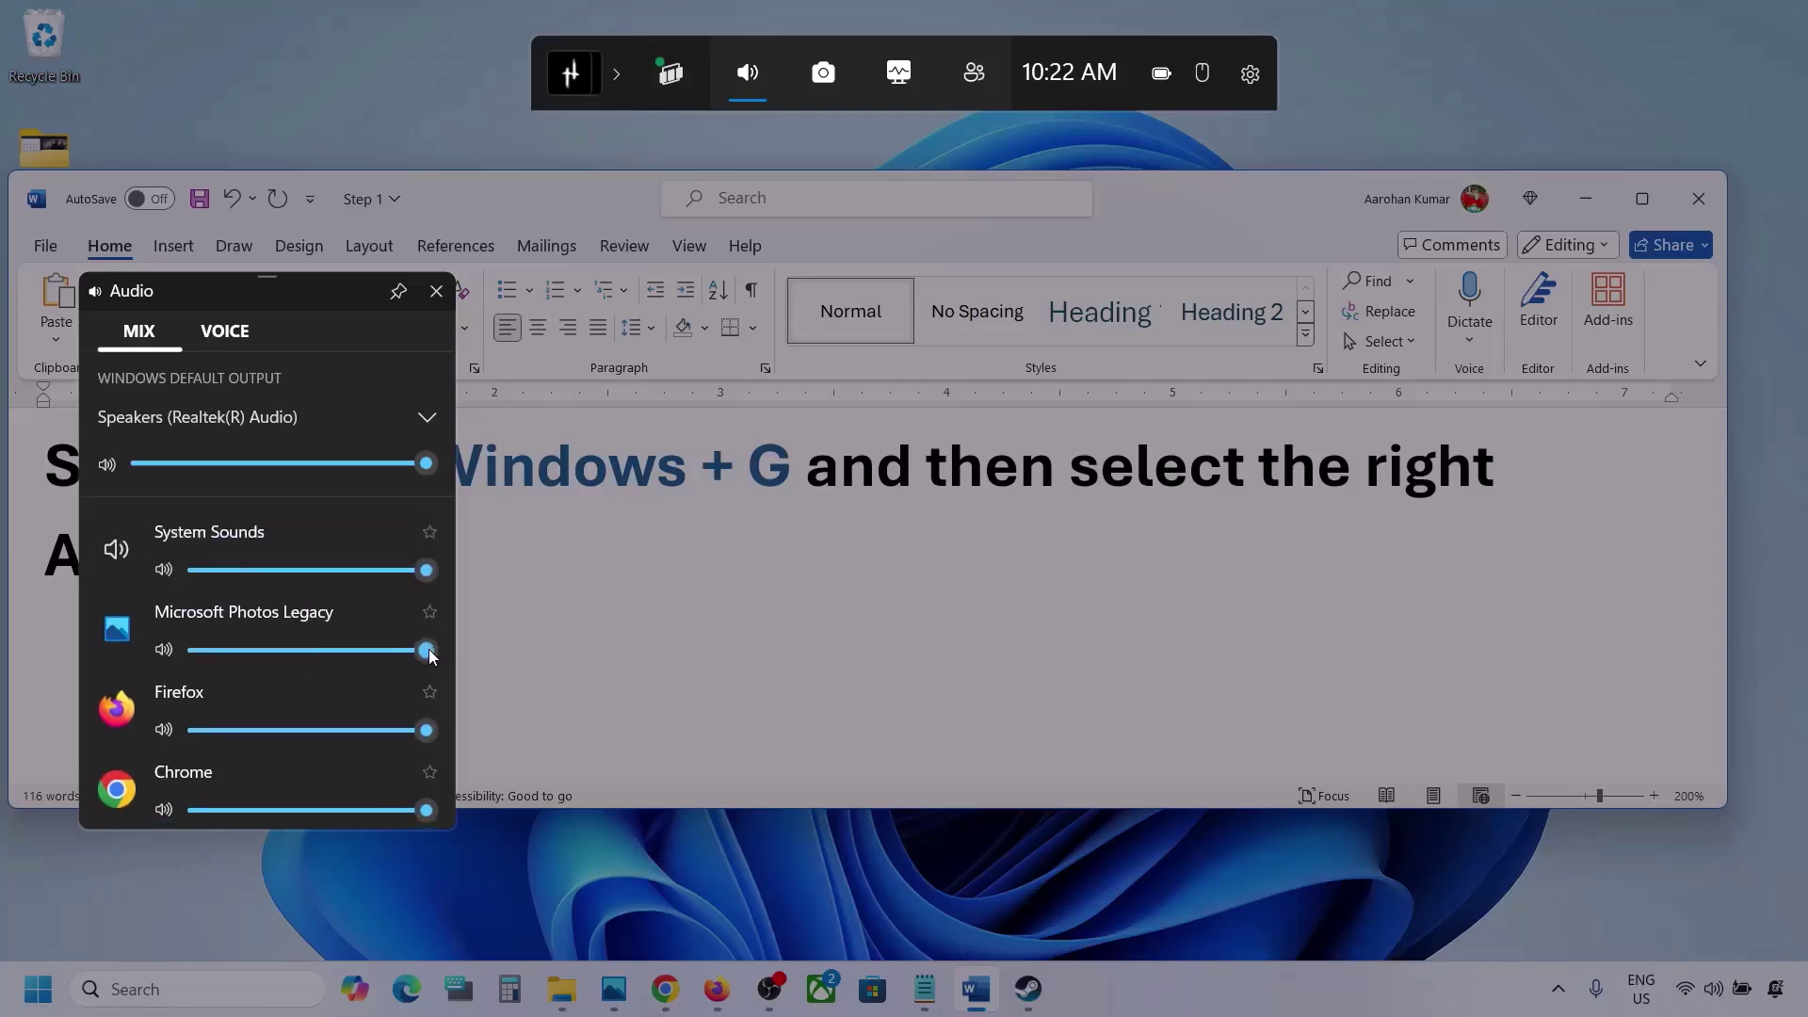
mouse_move(428, 648)
mouse_down()
mouse_move(283, 653)
mouse_move(403, 652)
mouse_up()
scroll(336, 679, down, 1)
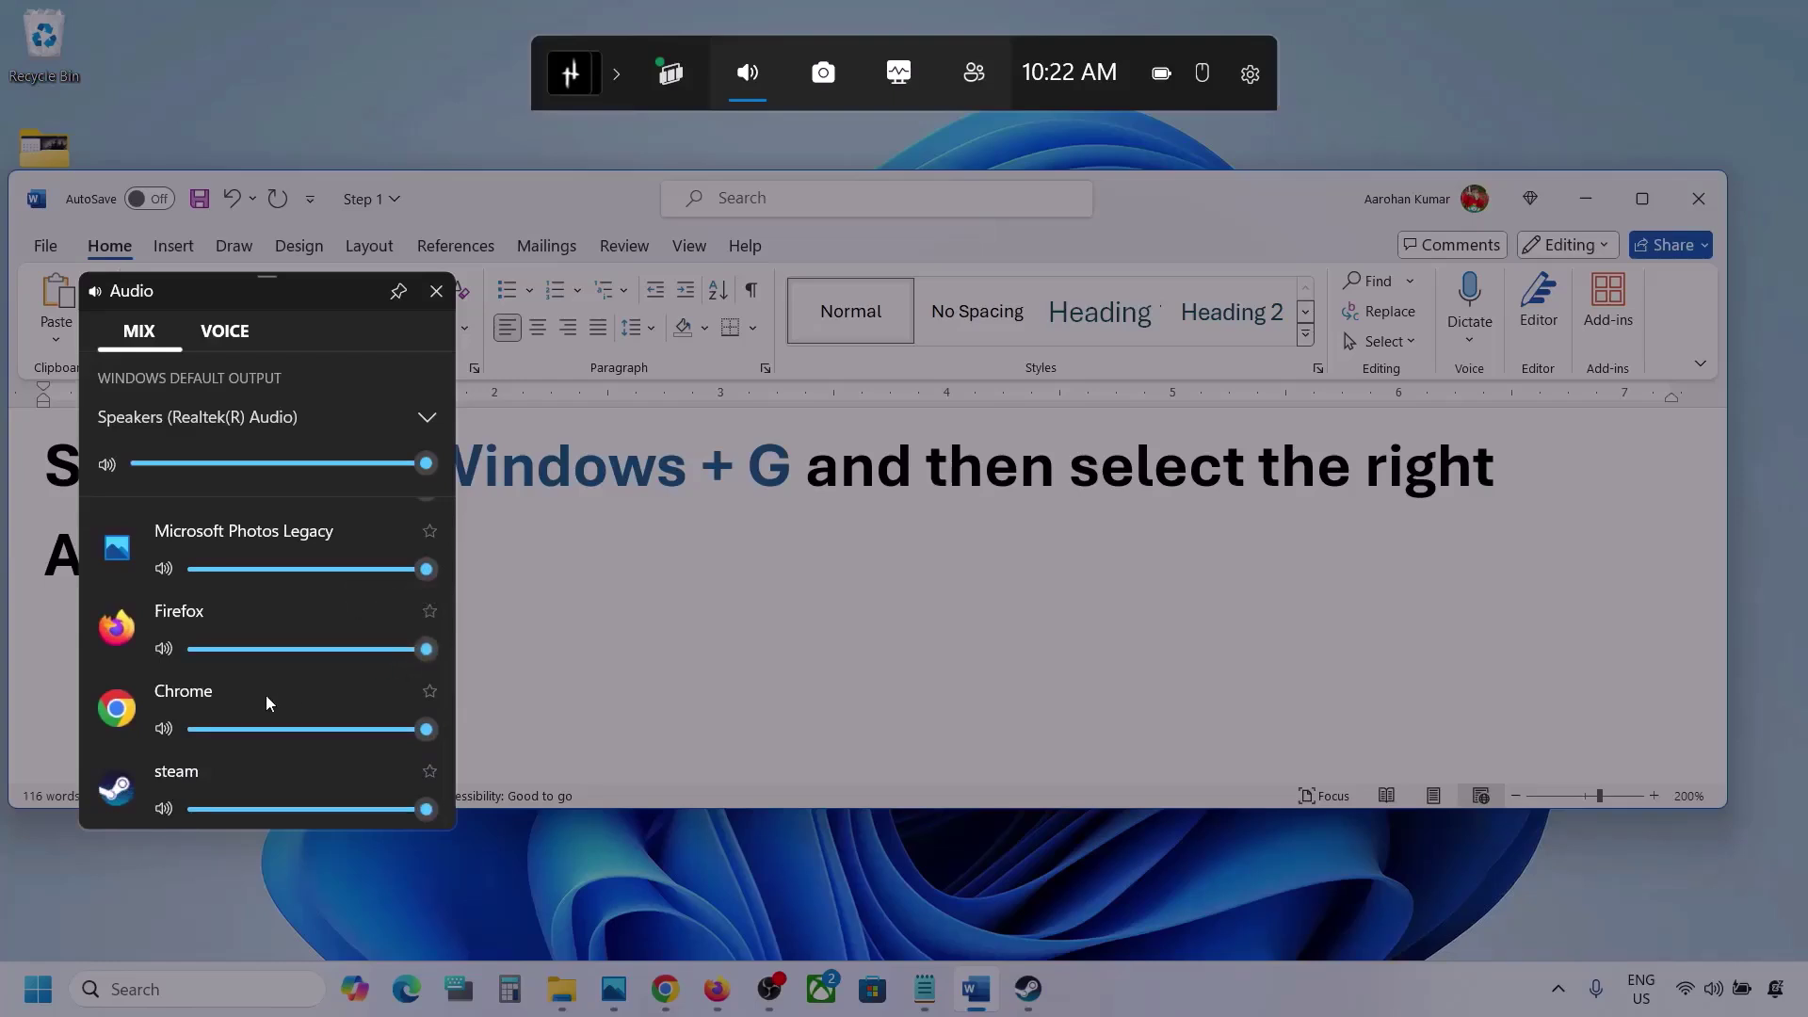
scroll(234, 738, up, 1)
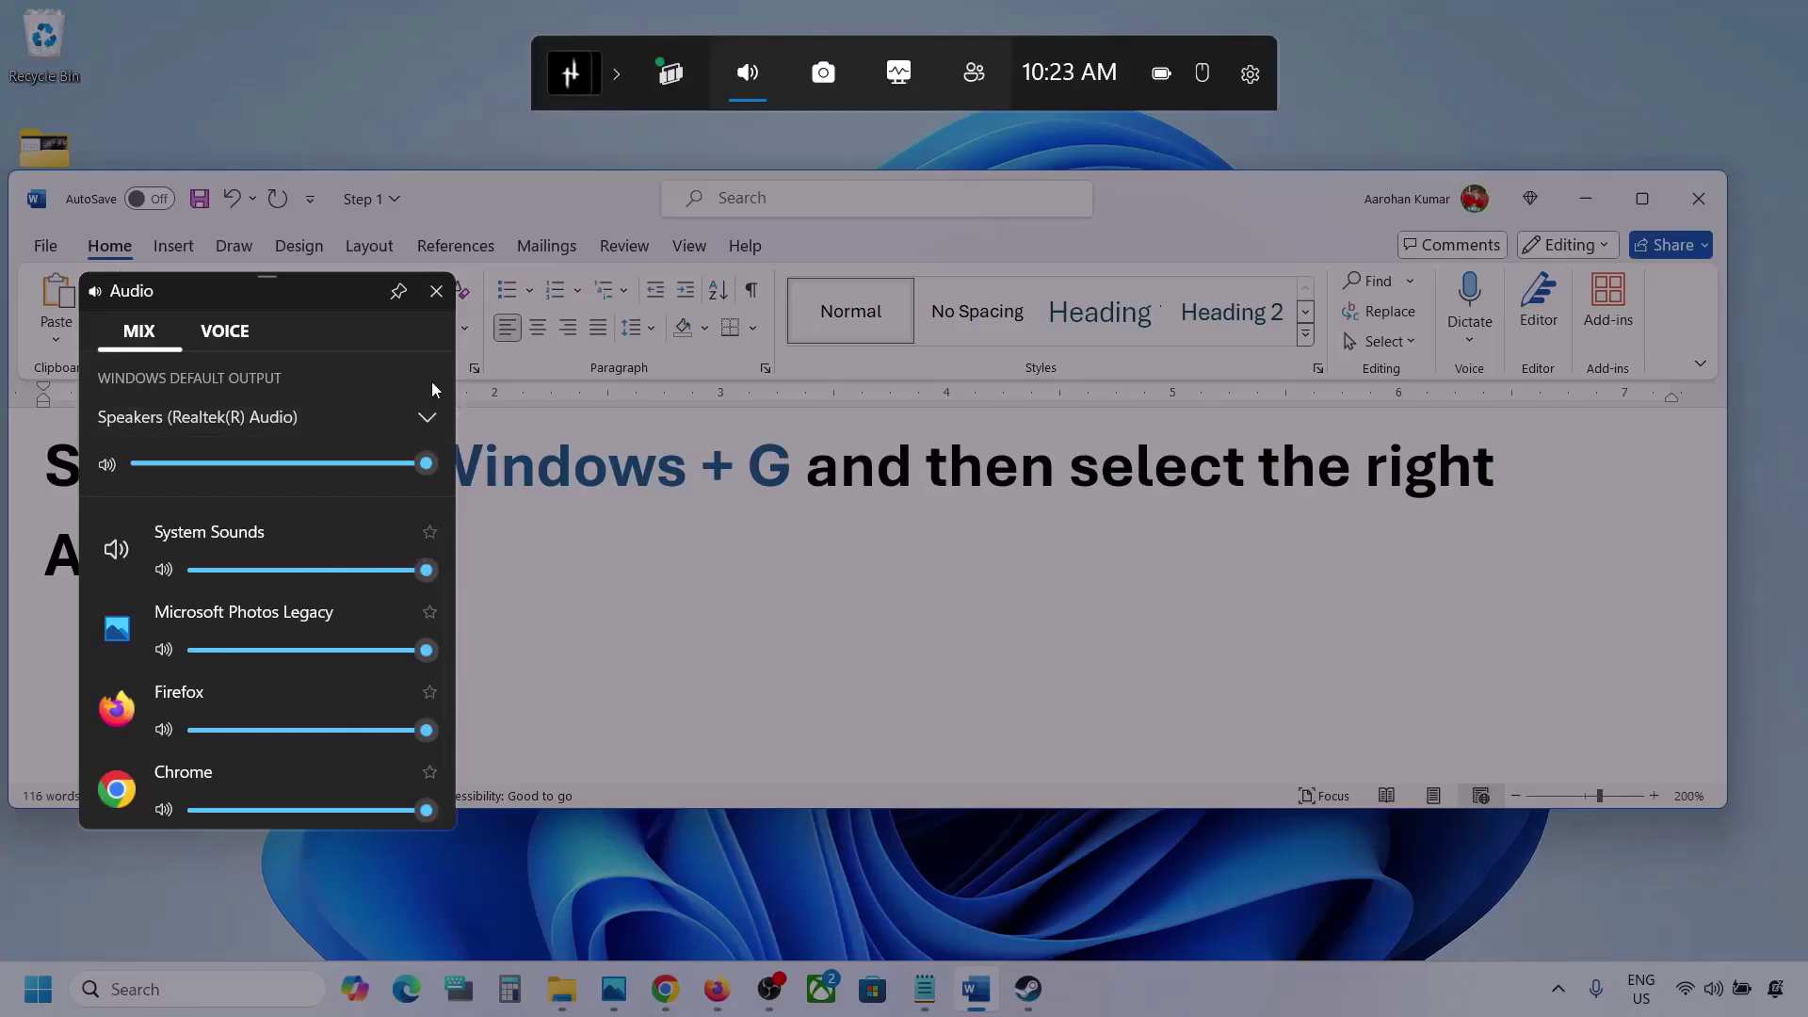
- On the Voice tab, keep Microphone Array as input, use Speakers (Realtek) and Microphone Array for communications, then close the panel
click(222, 332)
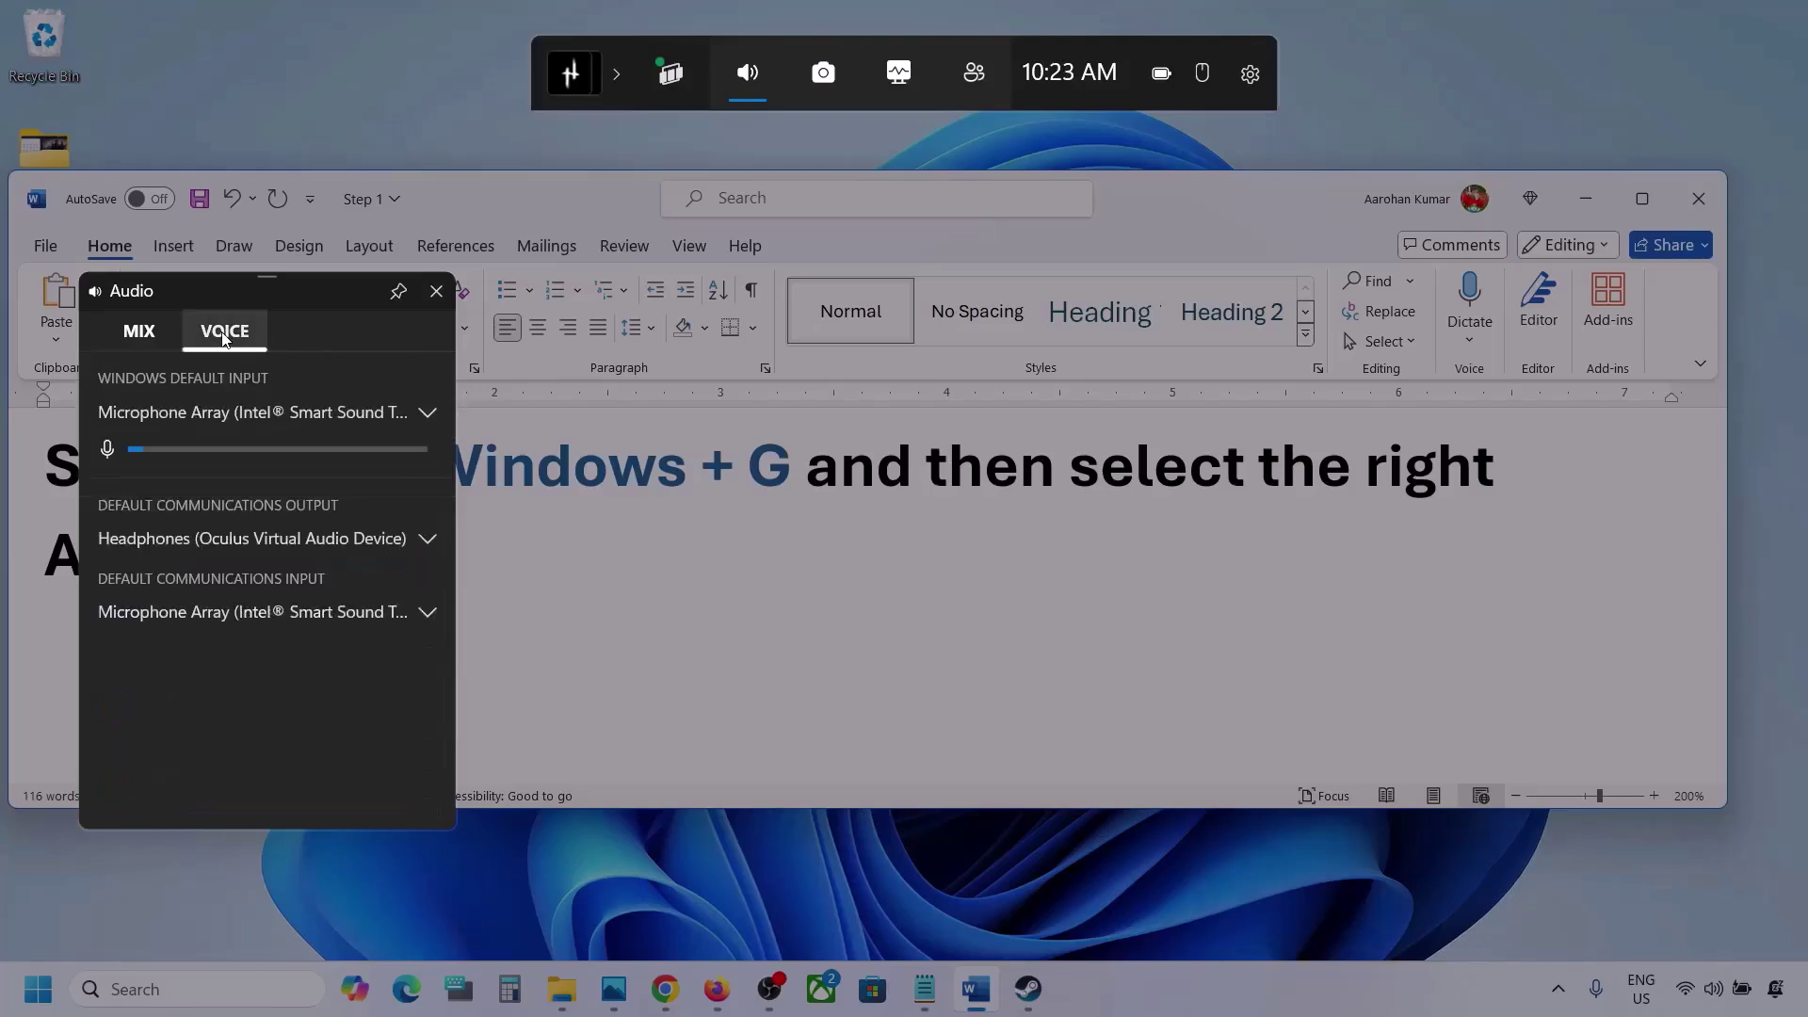
click(434, 411)
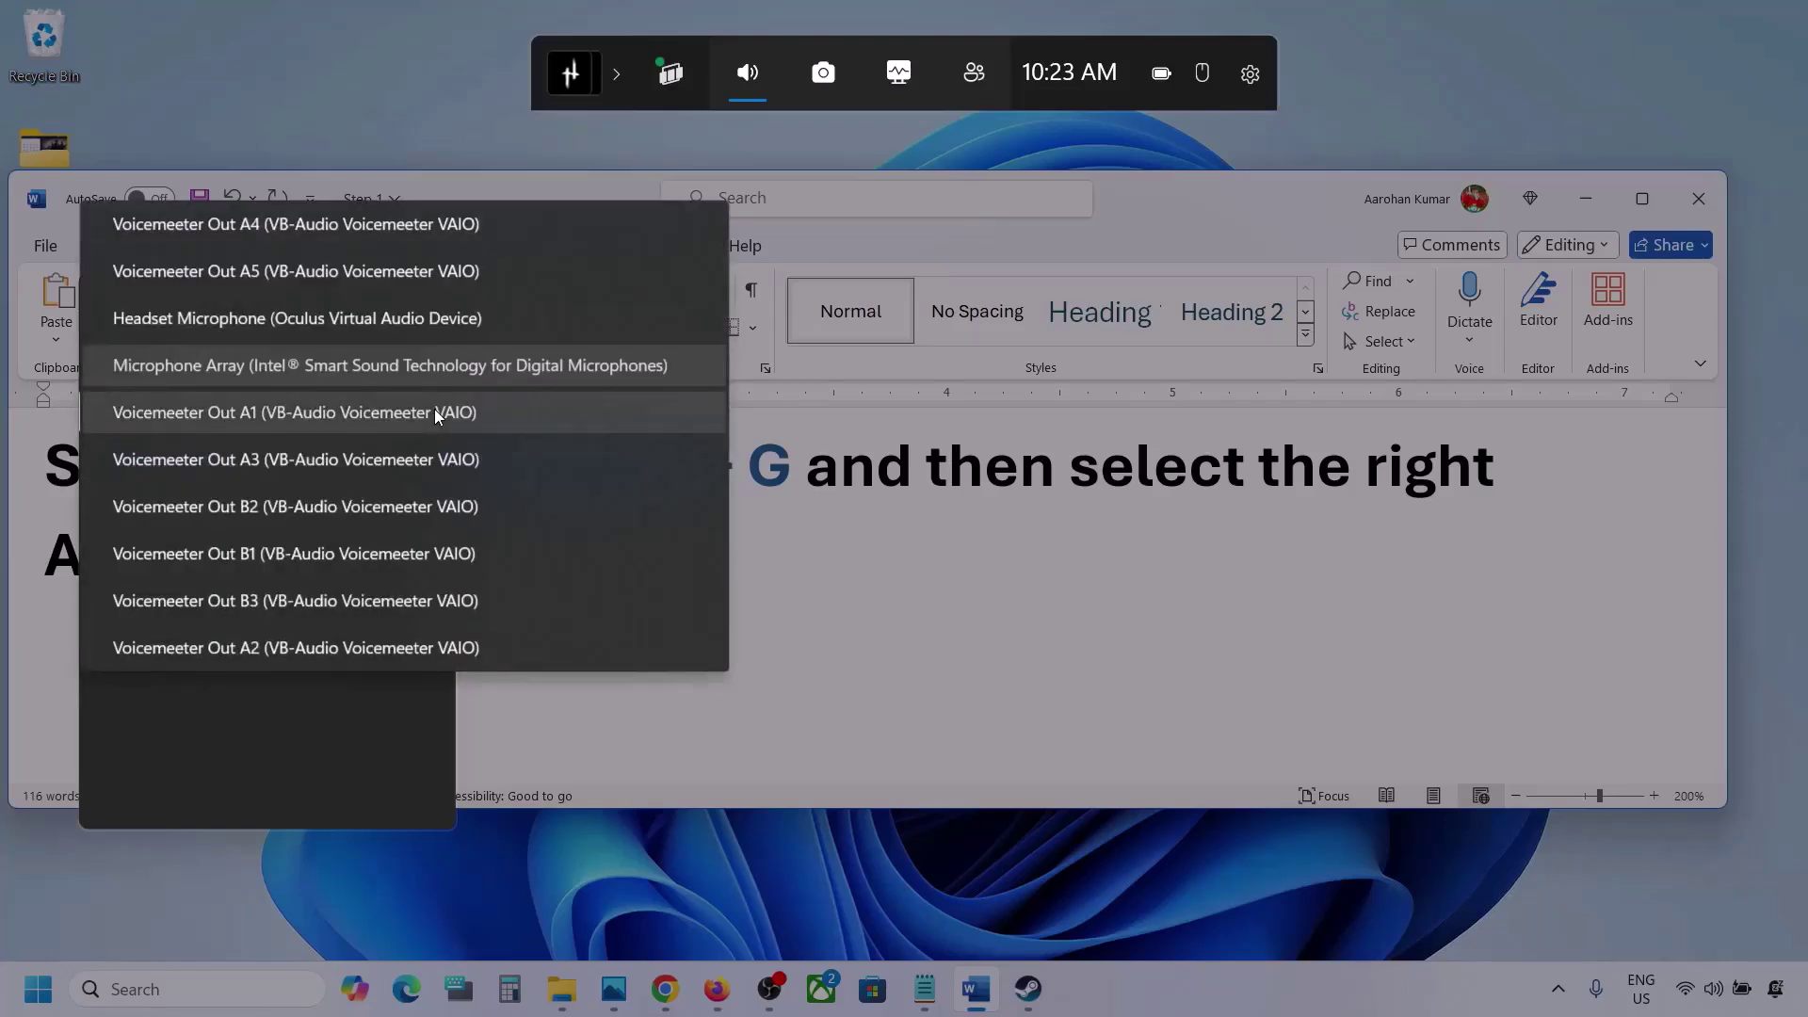
click(427, 369)
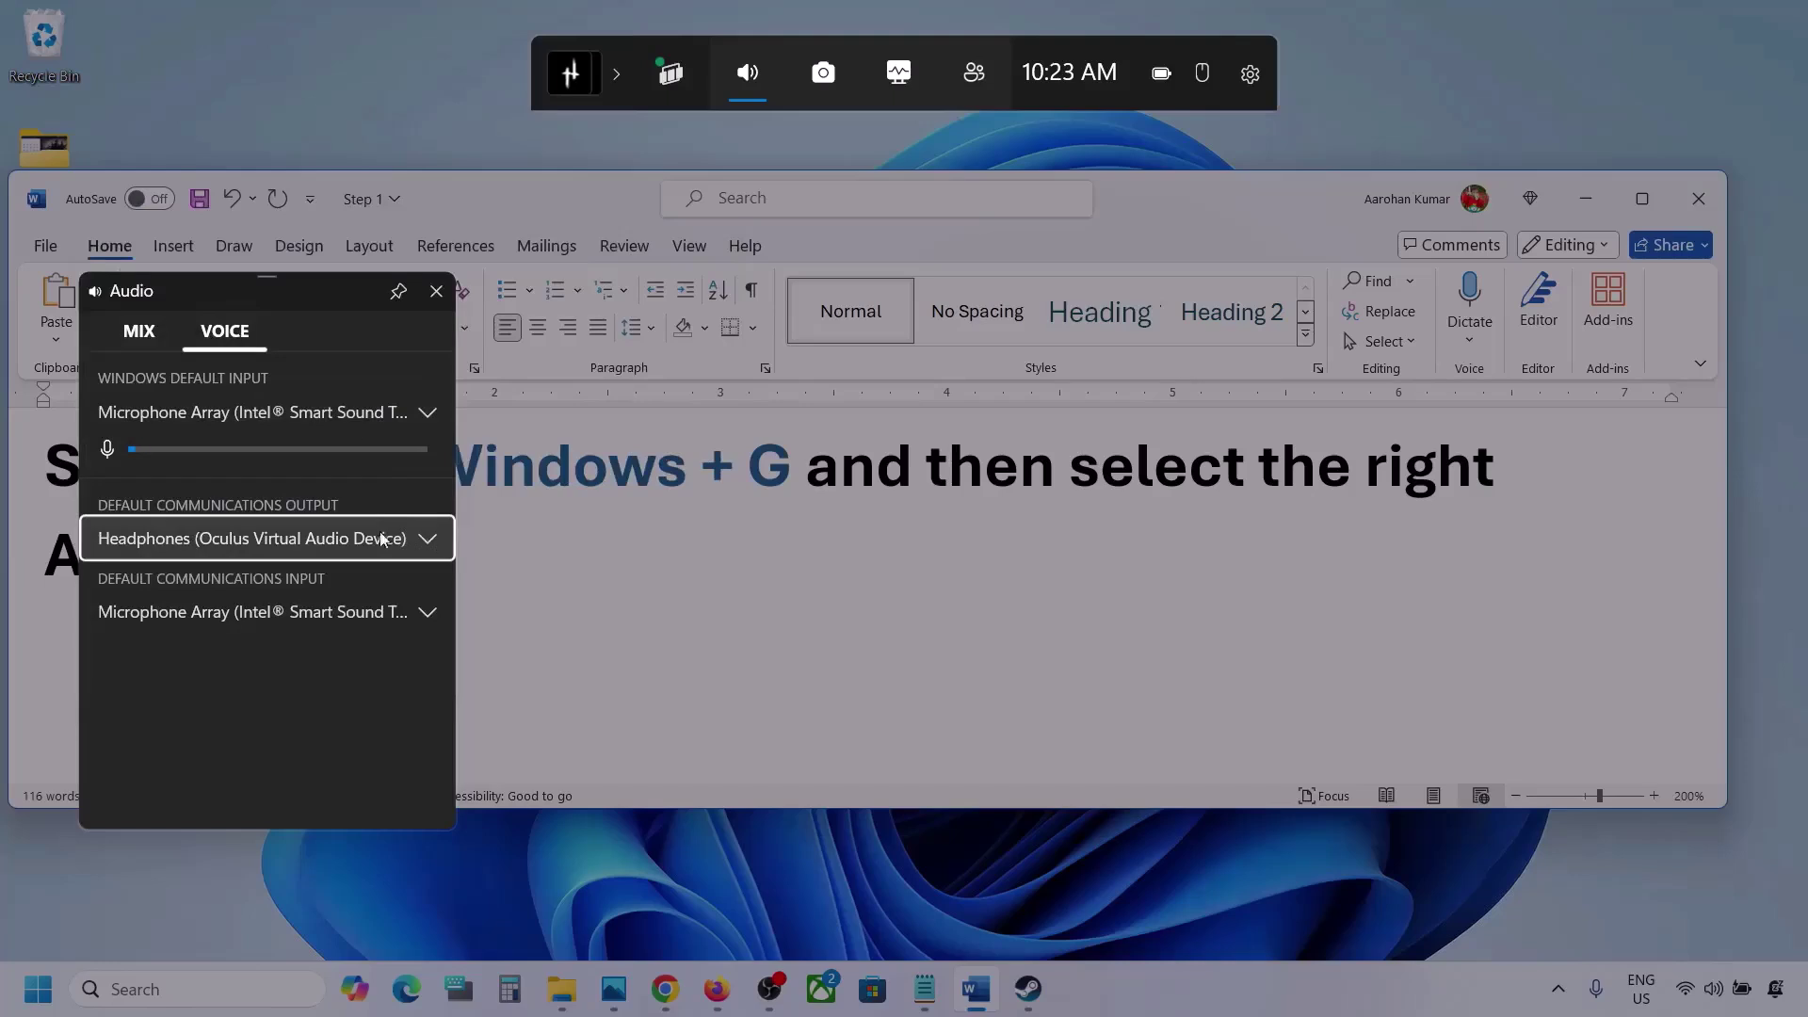
click(430, 544)
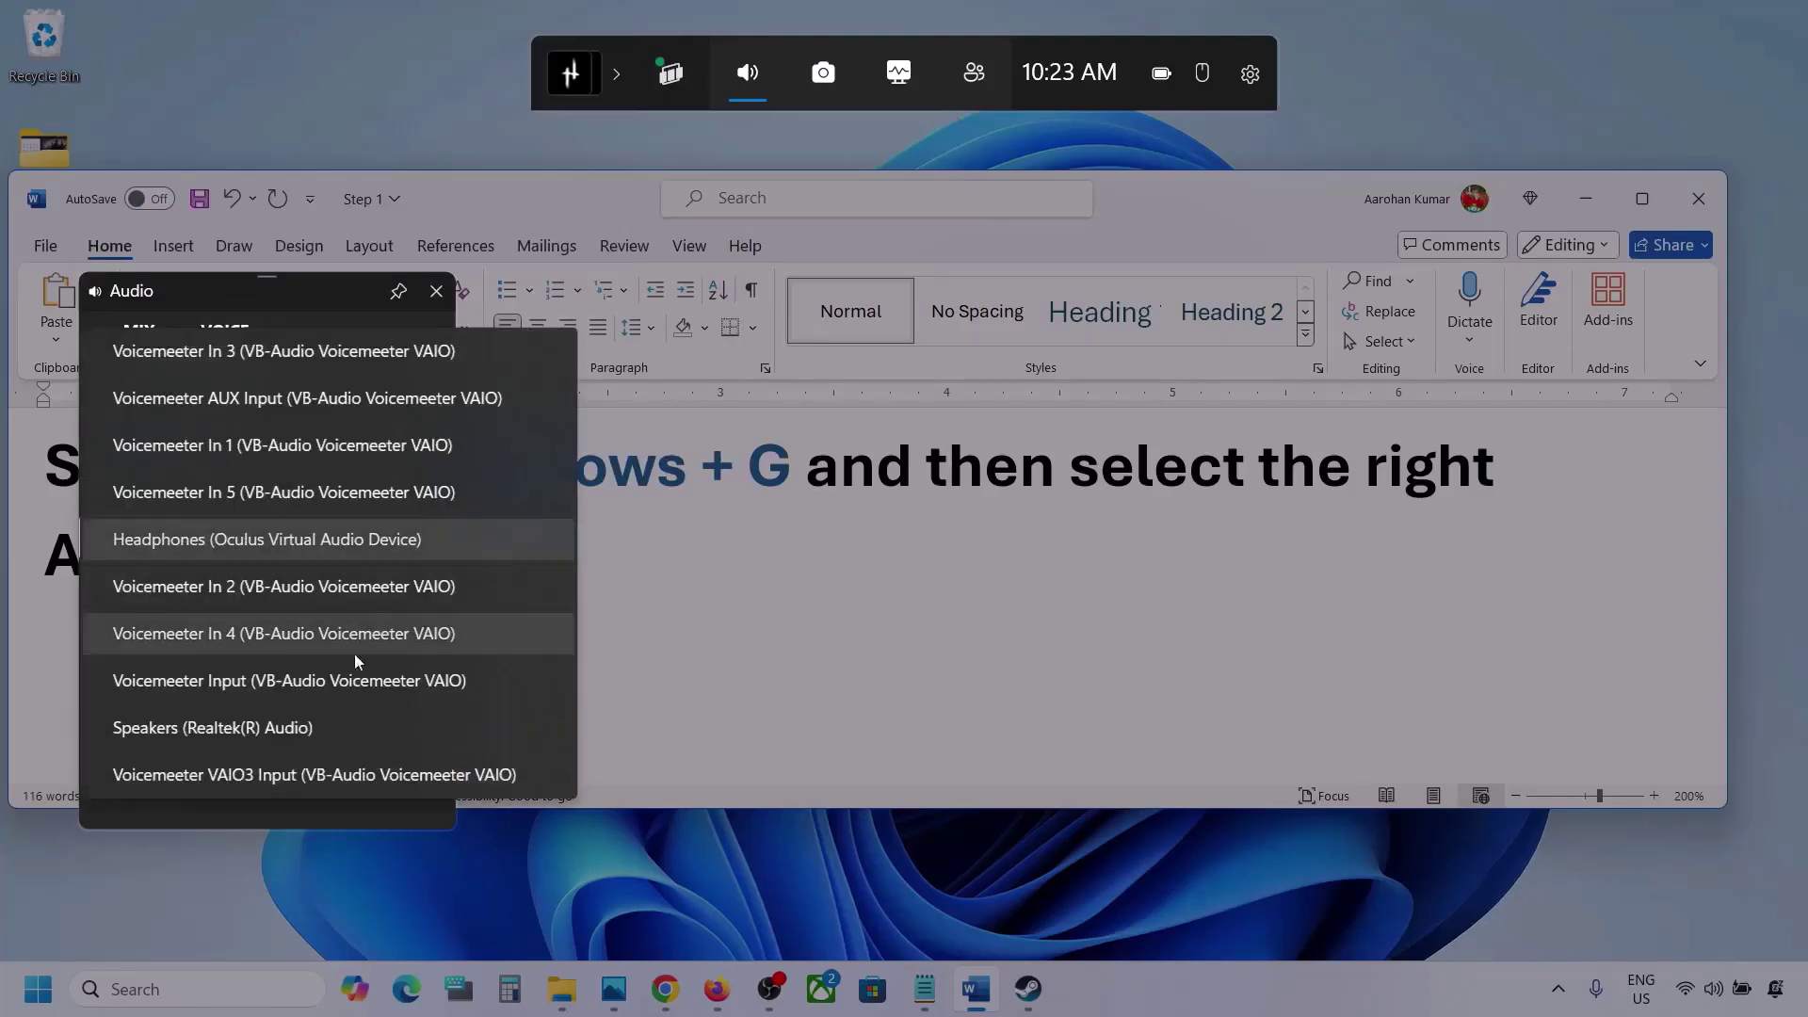
click(286, 727)
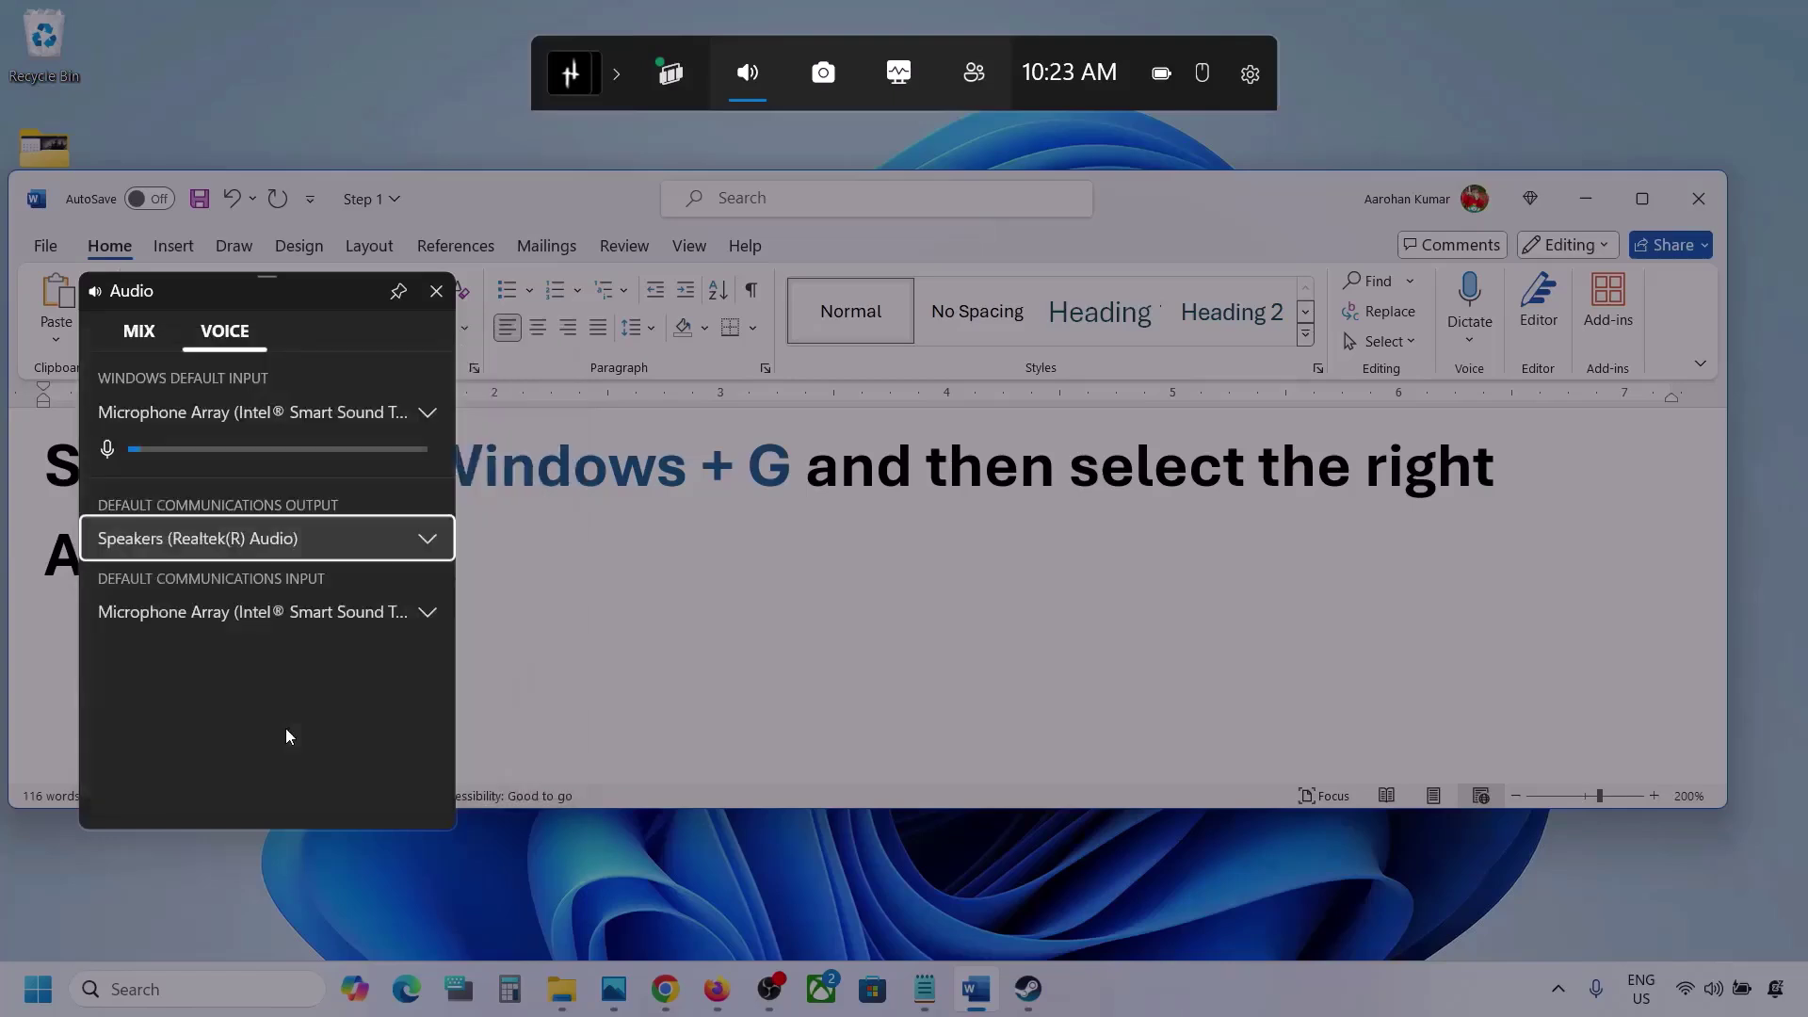
click(423, 612)
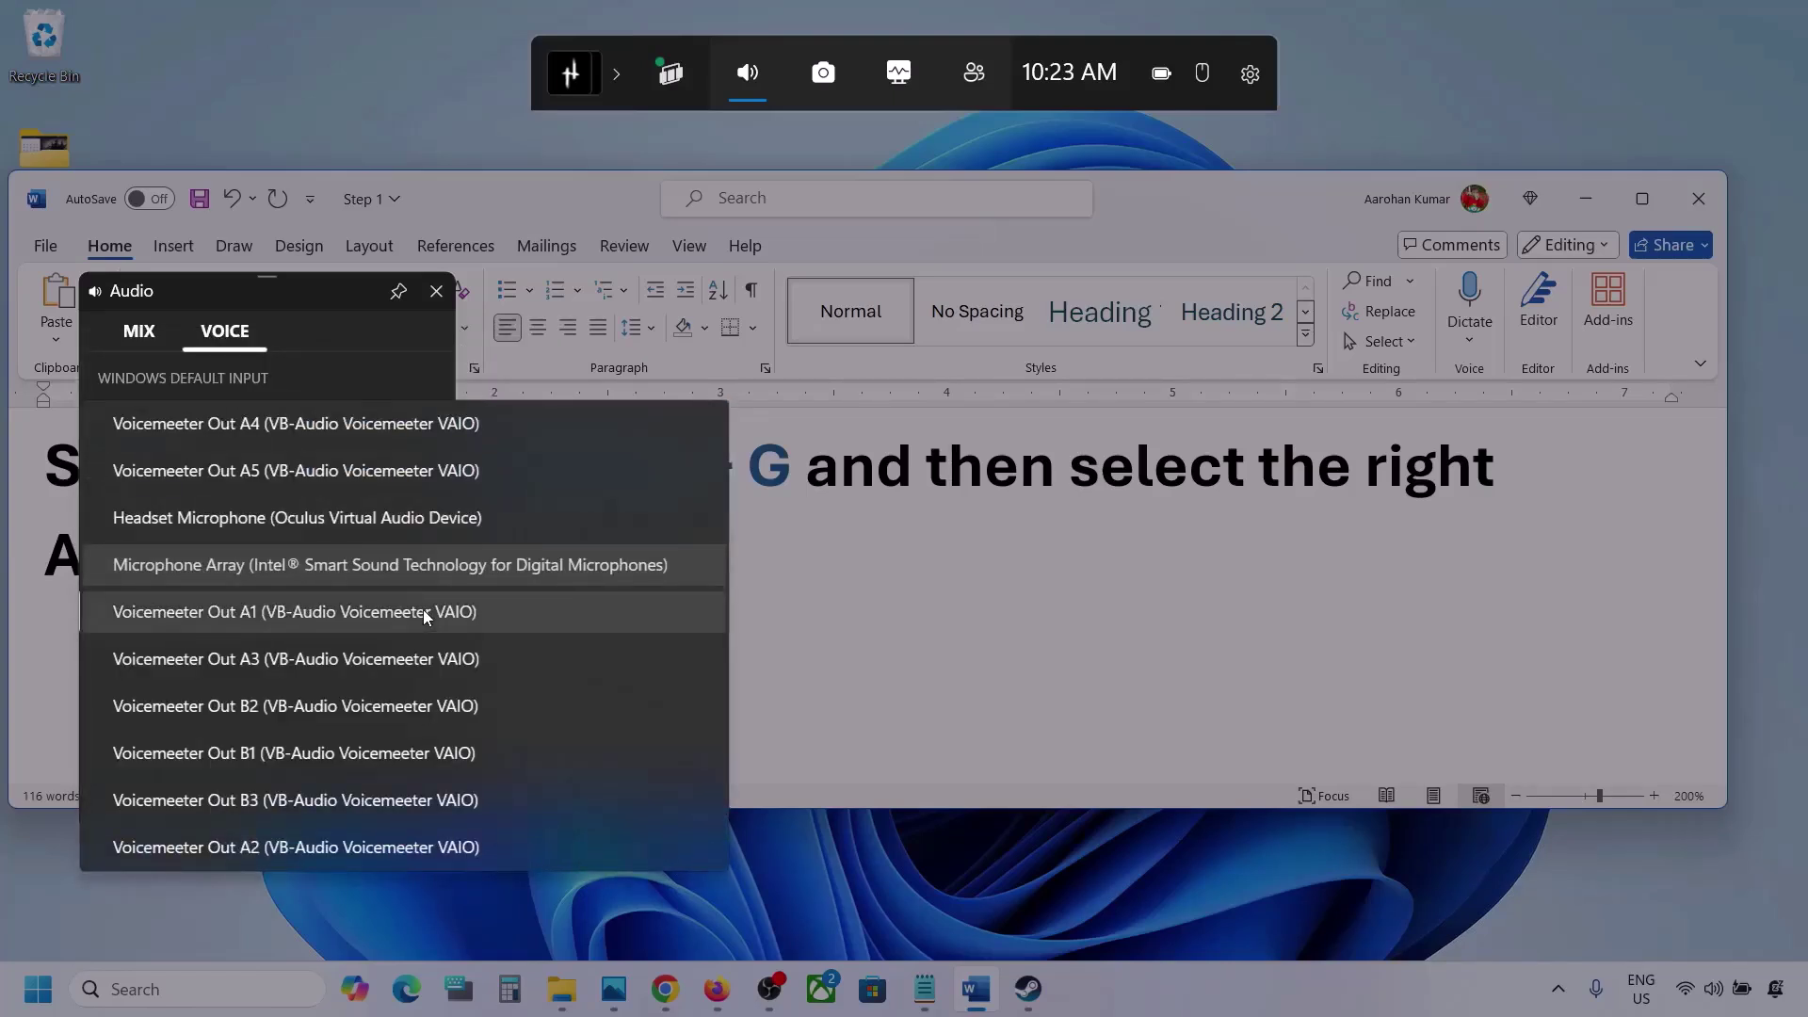
click(491, 562)
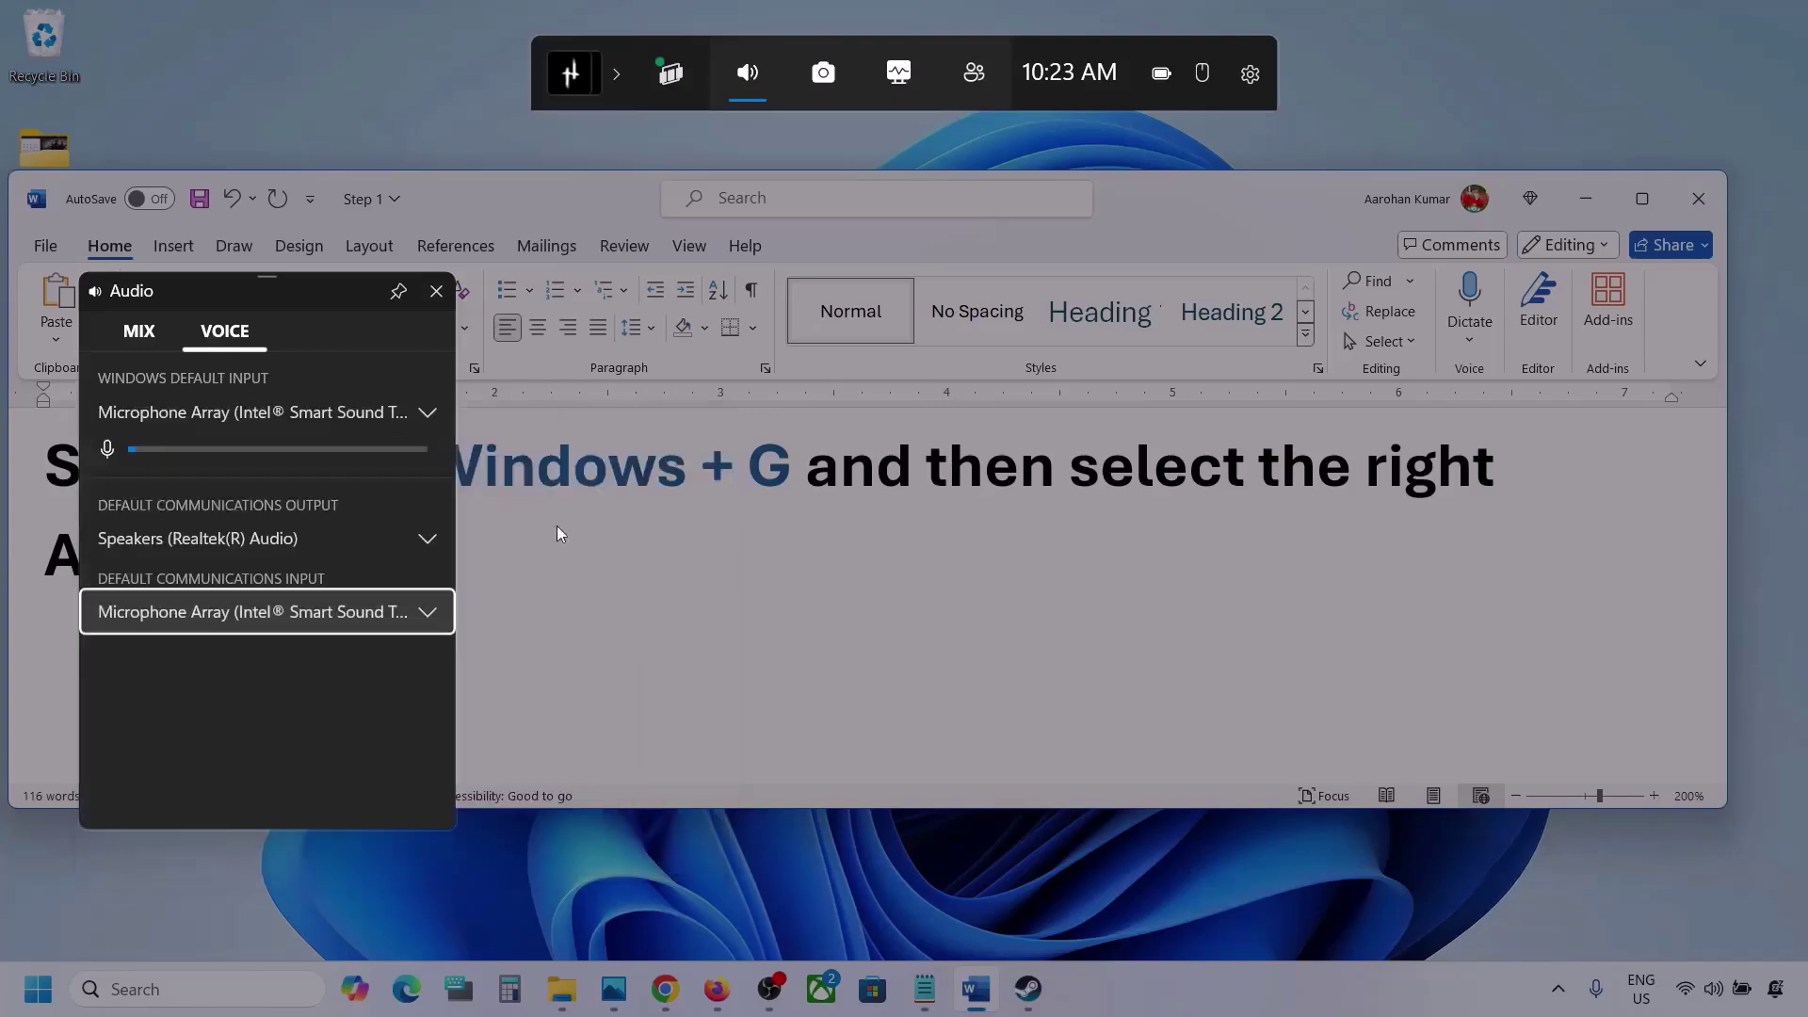
click(436, 292)
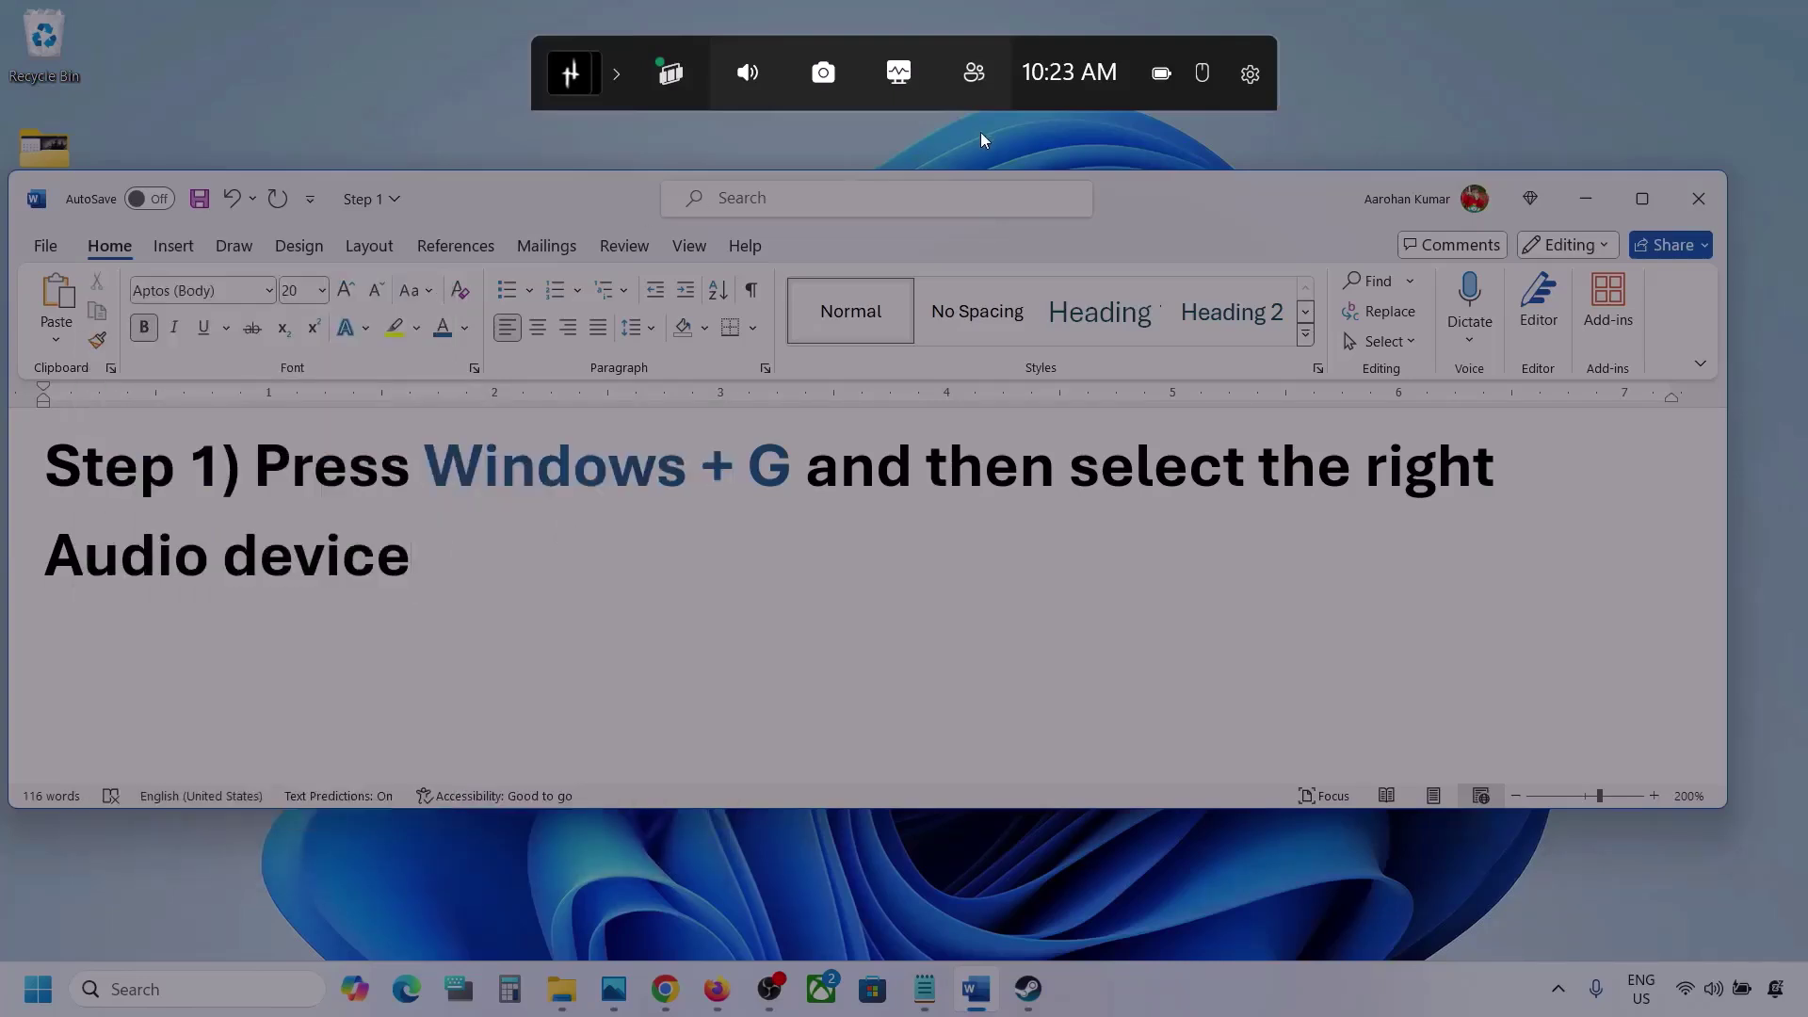
- Return to Word, highlight Step 2's 'Make sure volume is not mute', then minimize the document
click(980, 133)
click(37, 989)
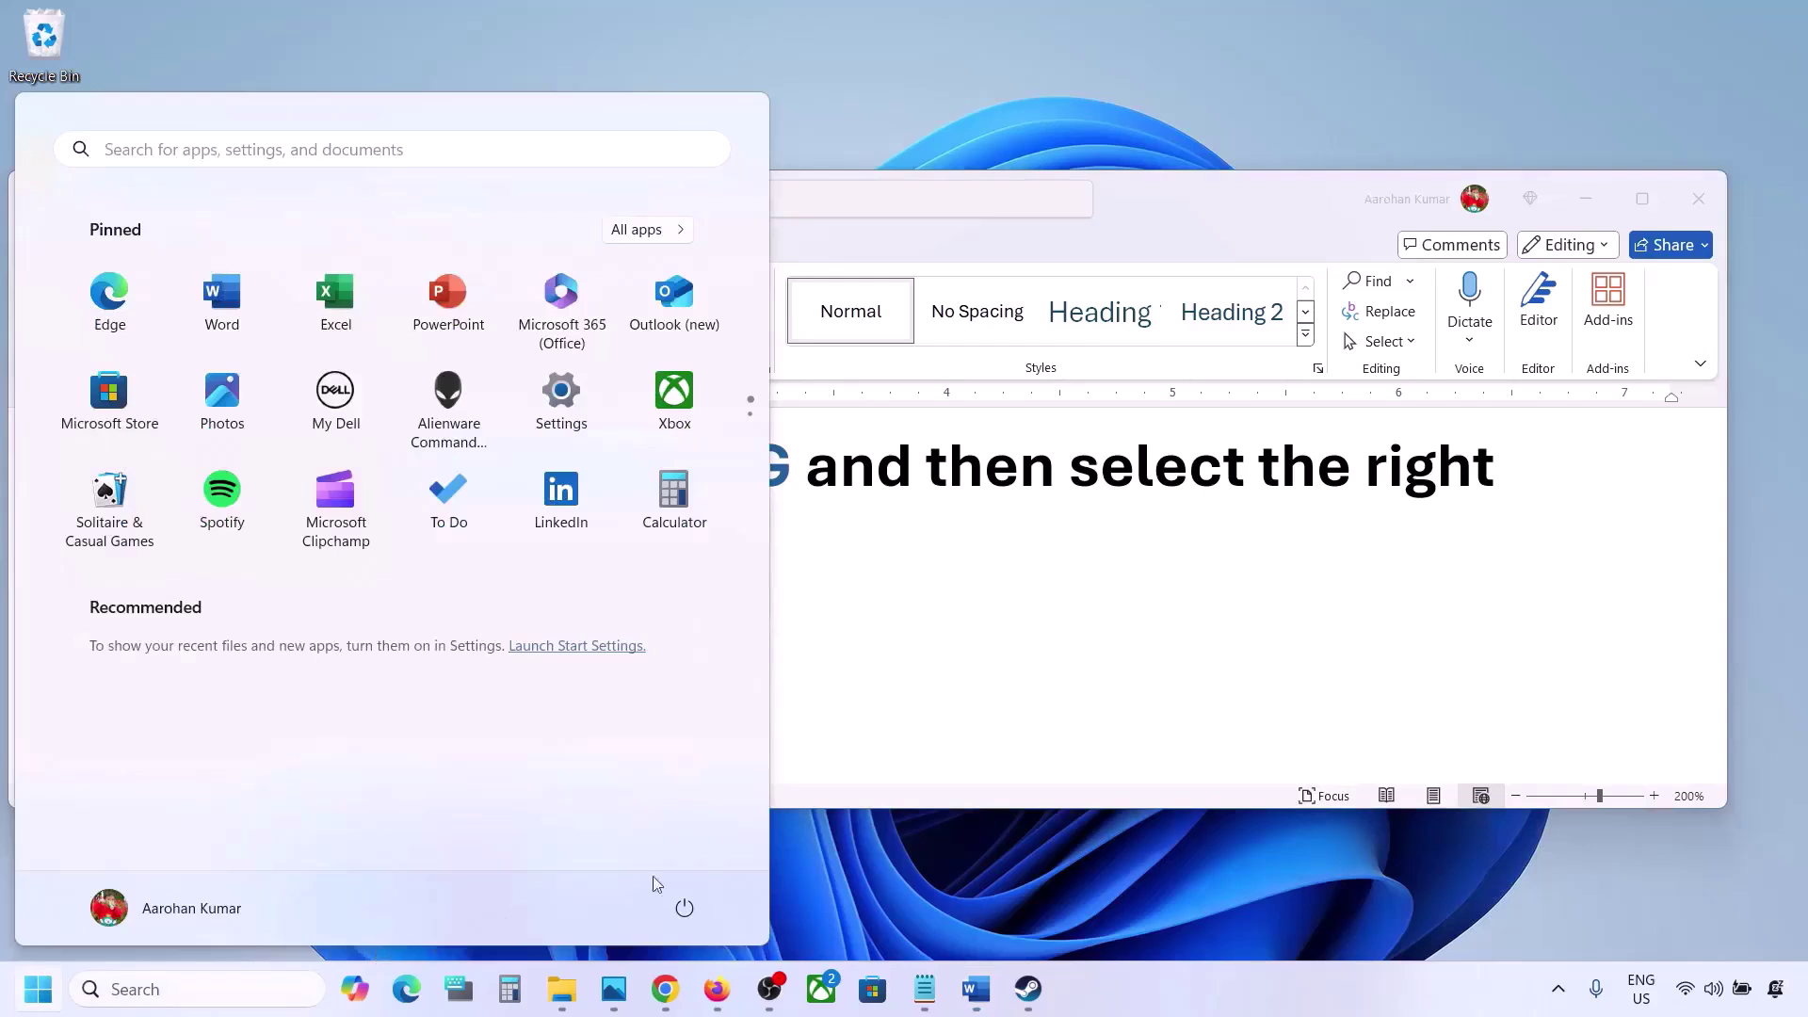
click(848, 739)
scroll(847, 734, down, 2)
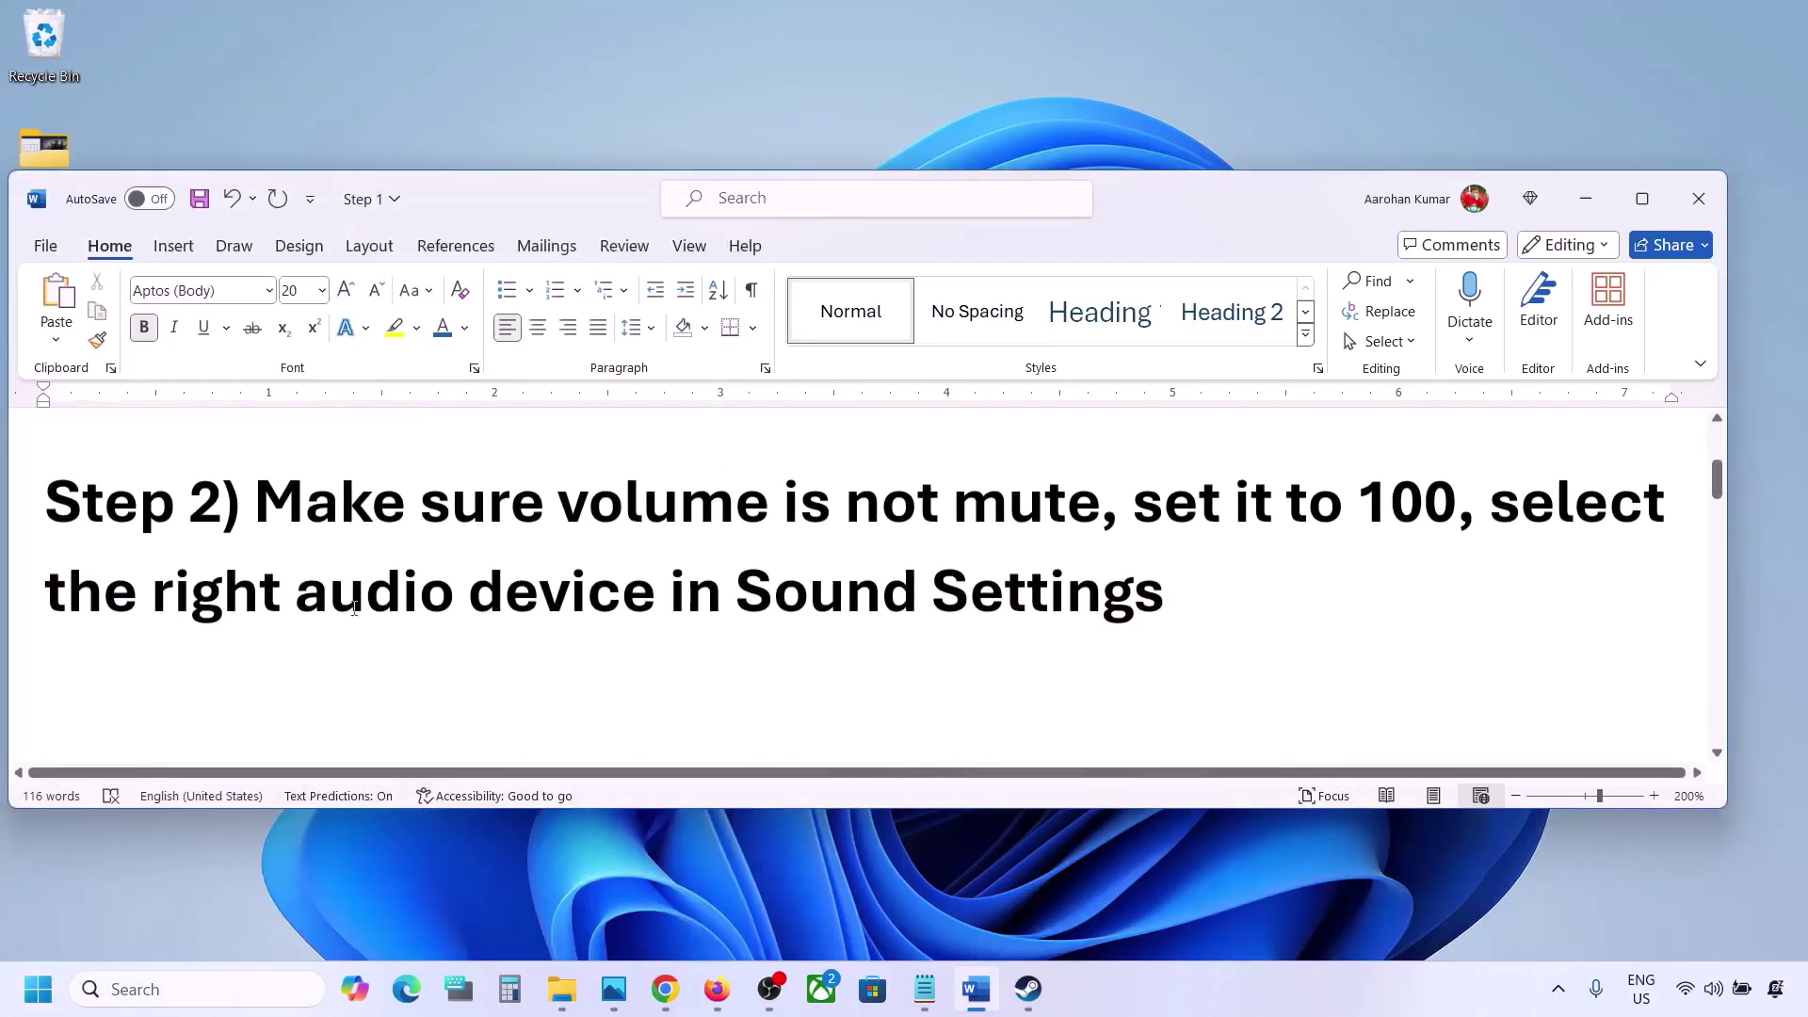
drag(435, 511, 1098, 513)
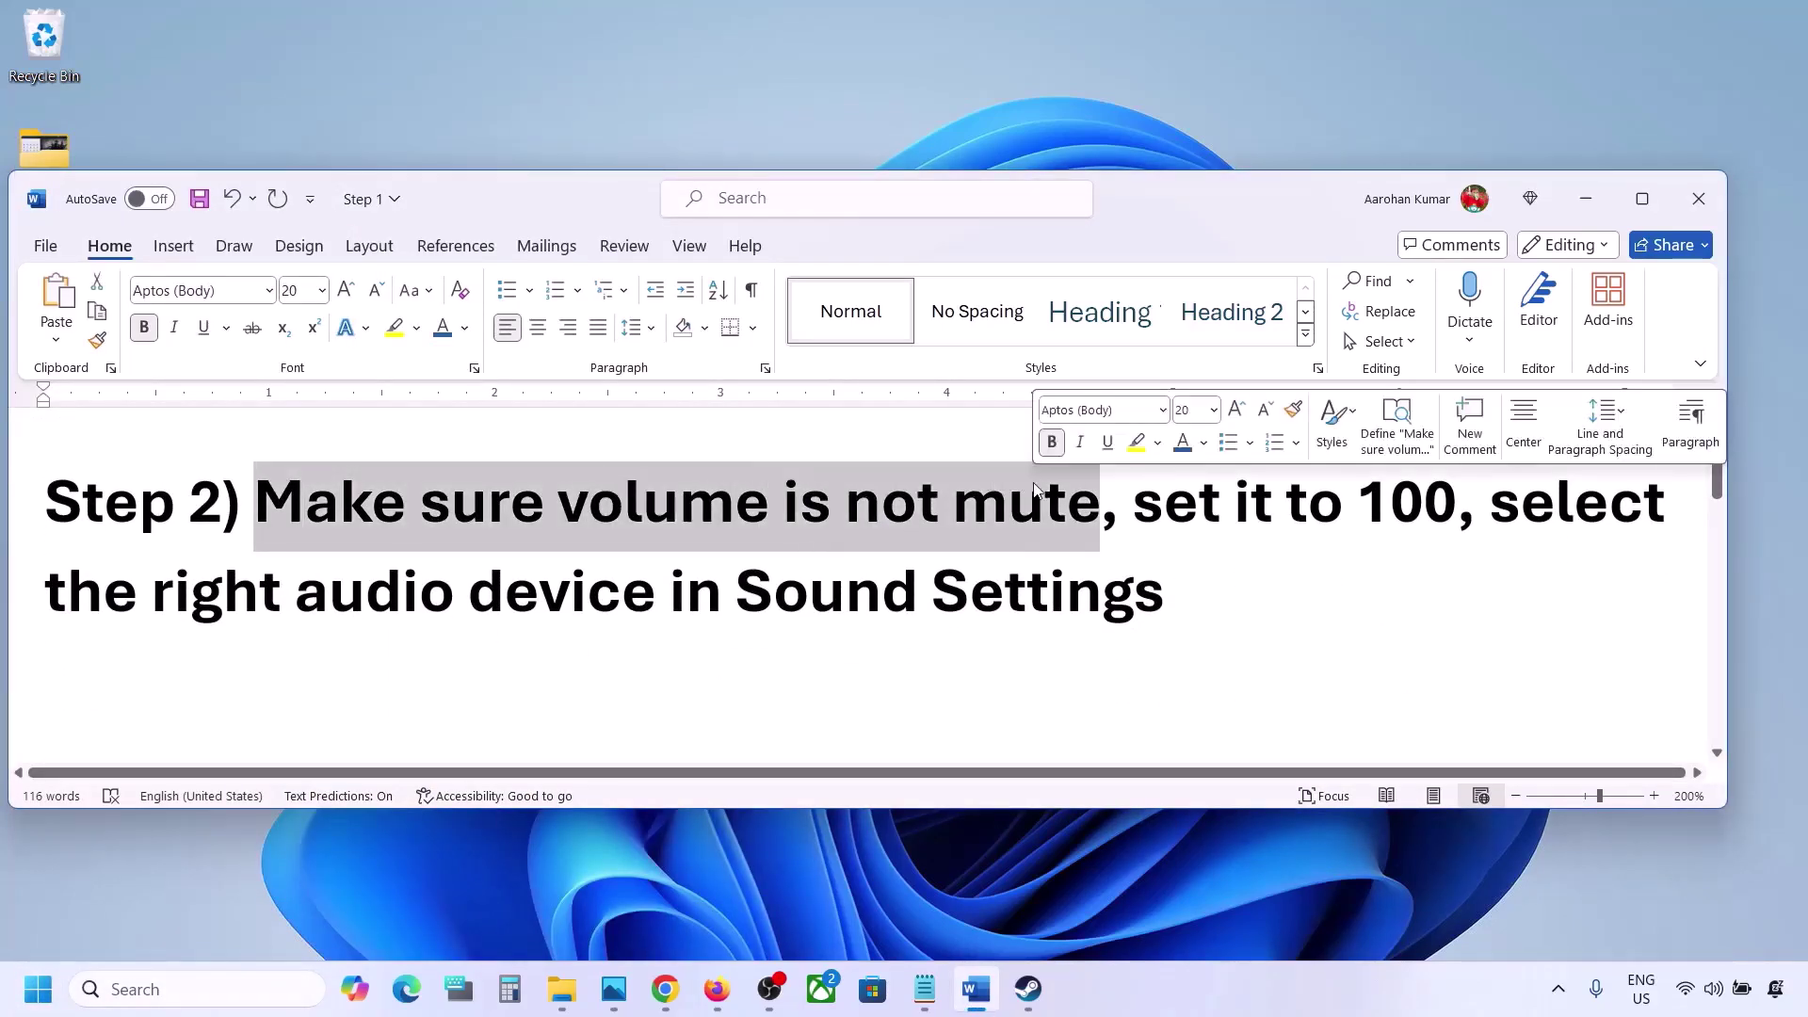
click(1601, 201)
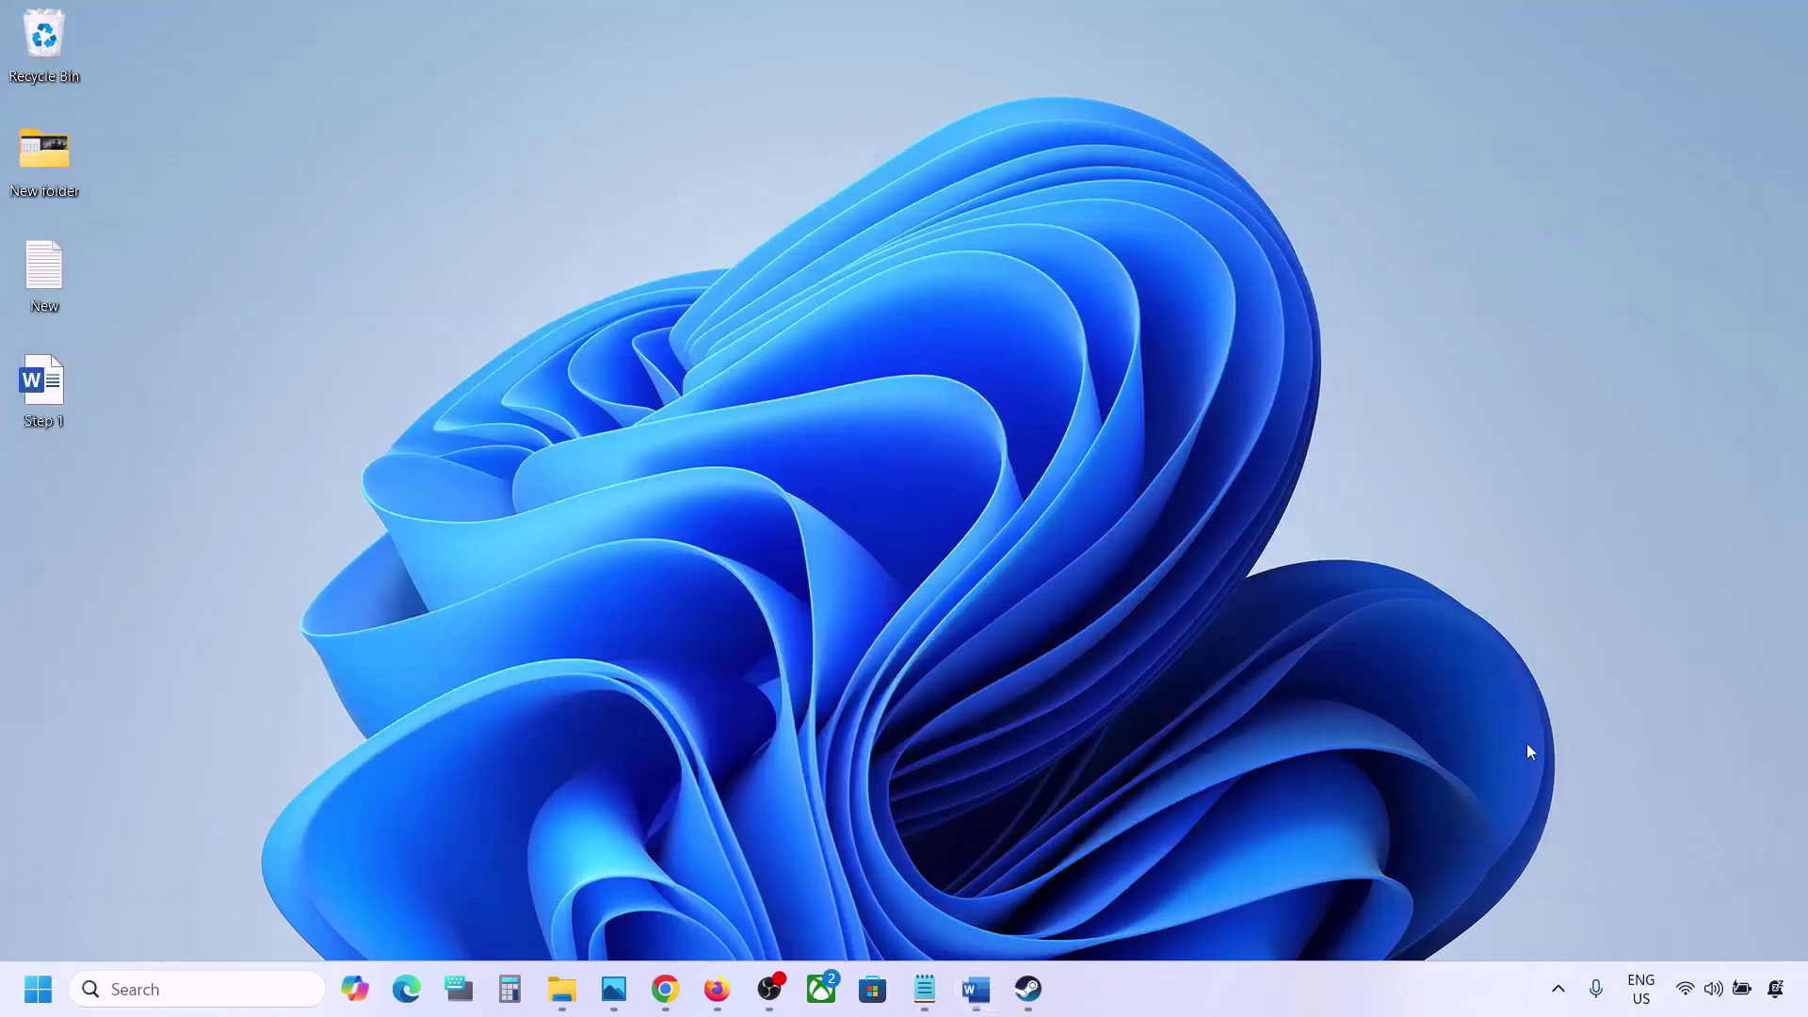
- Check app volumes in Volume mixer, keeping Steam at 100, then close Settings
right_click(1716, 997)
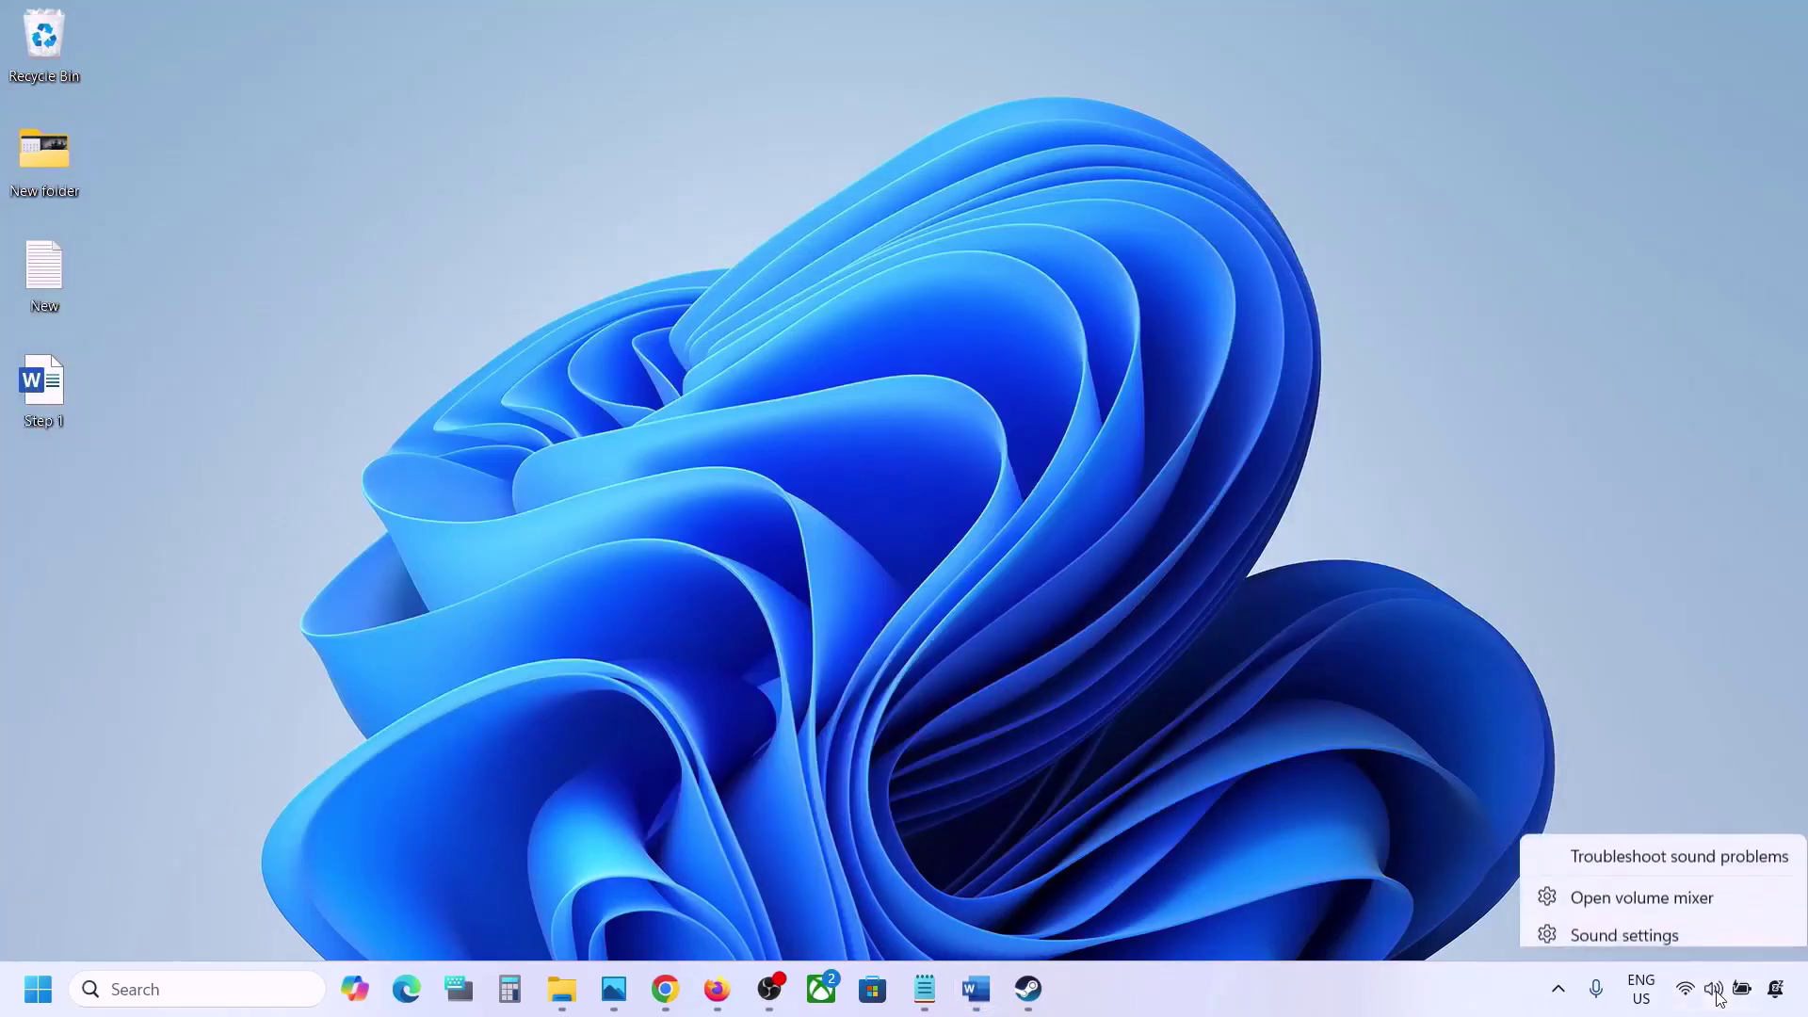
click(1664, 900)
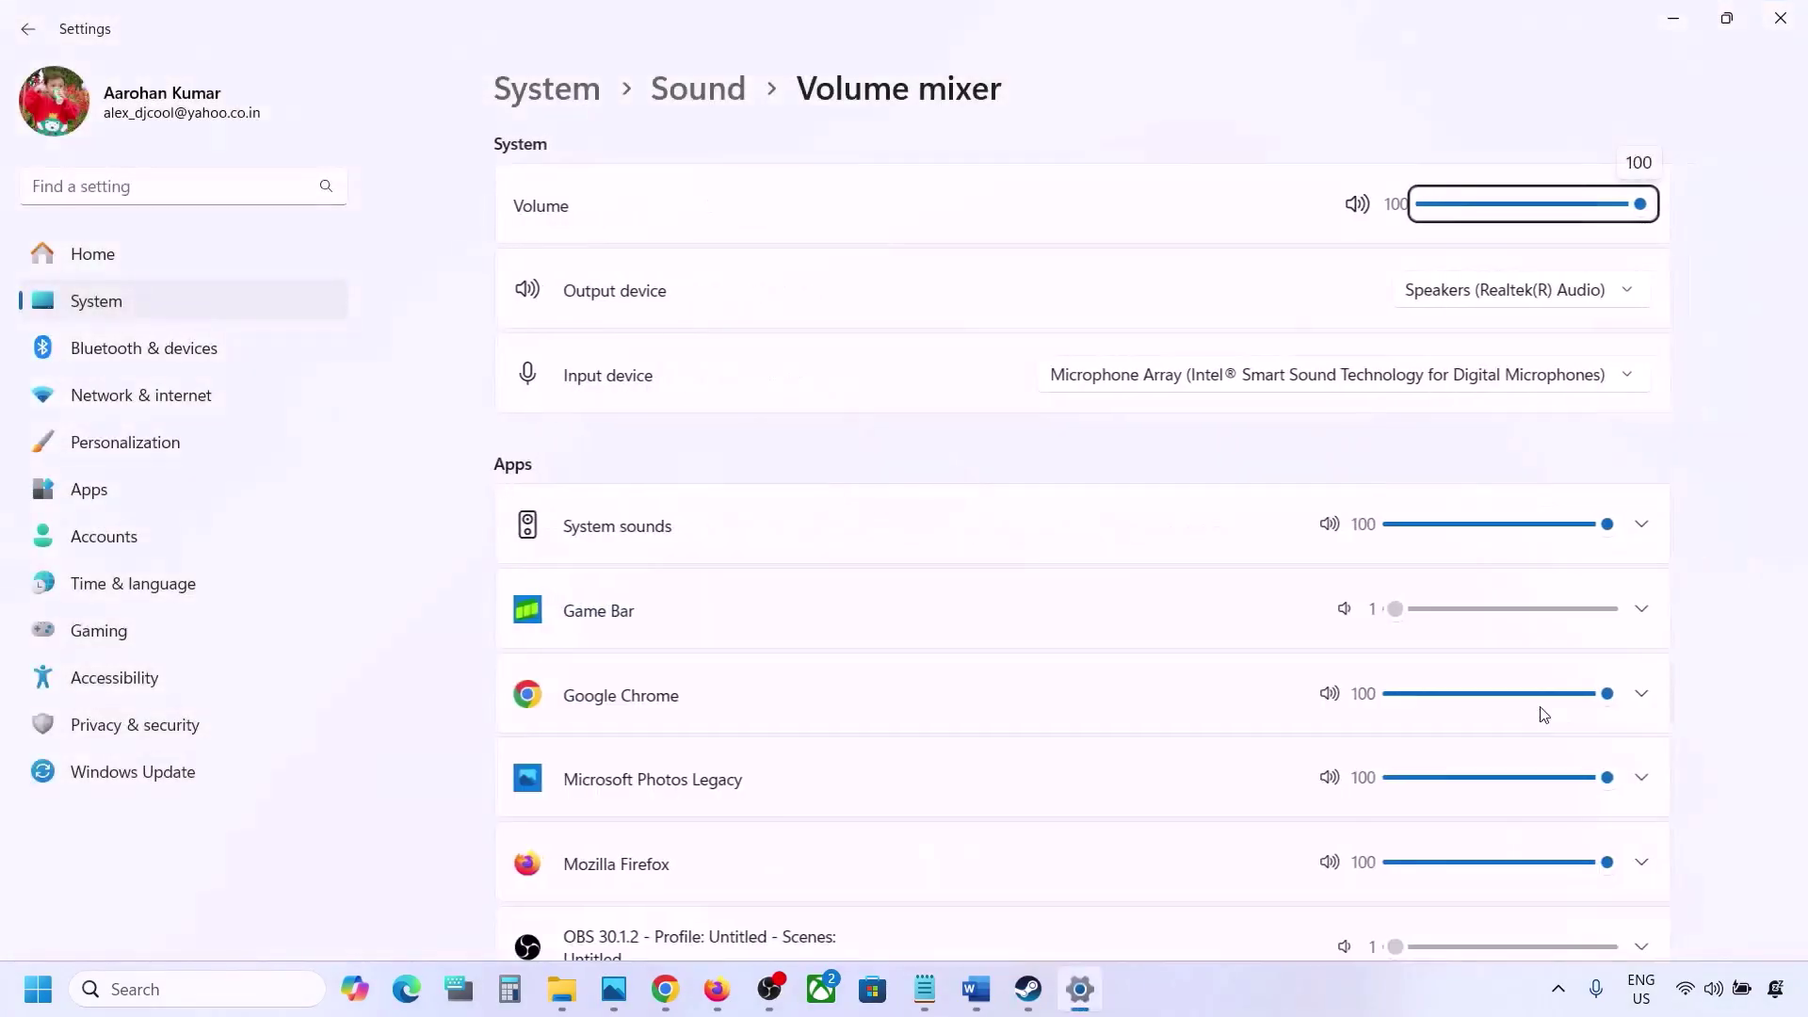
scroll(1122, 670, down, 2)
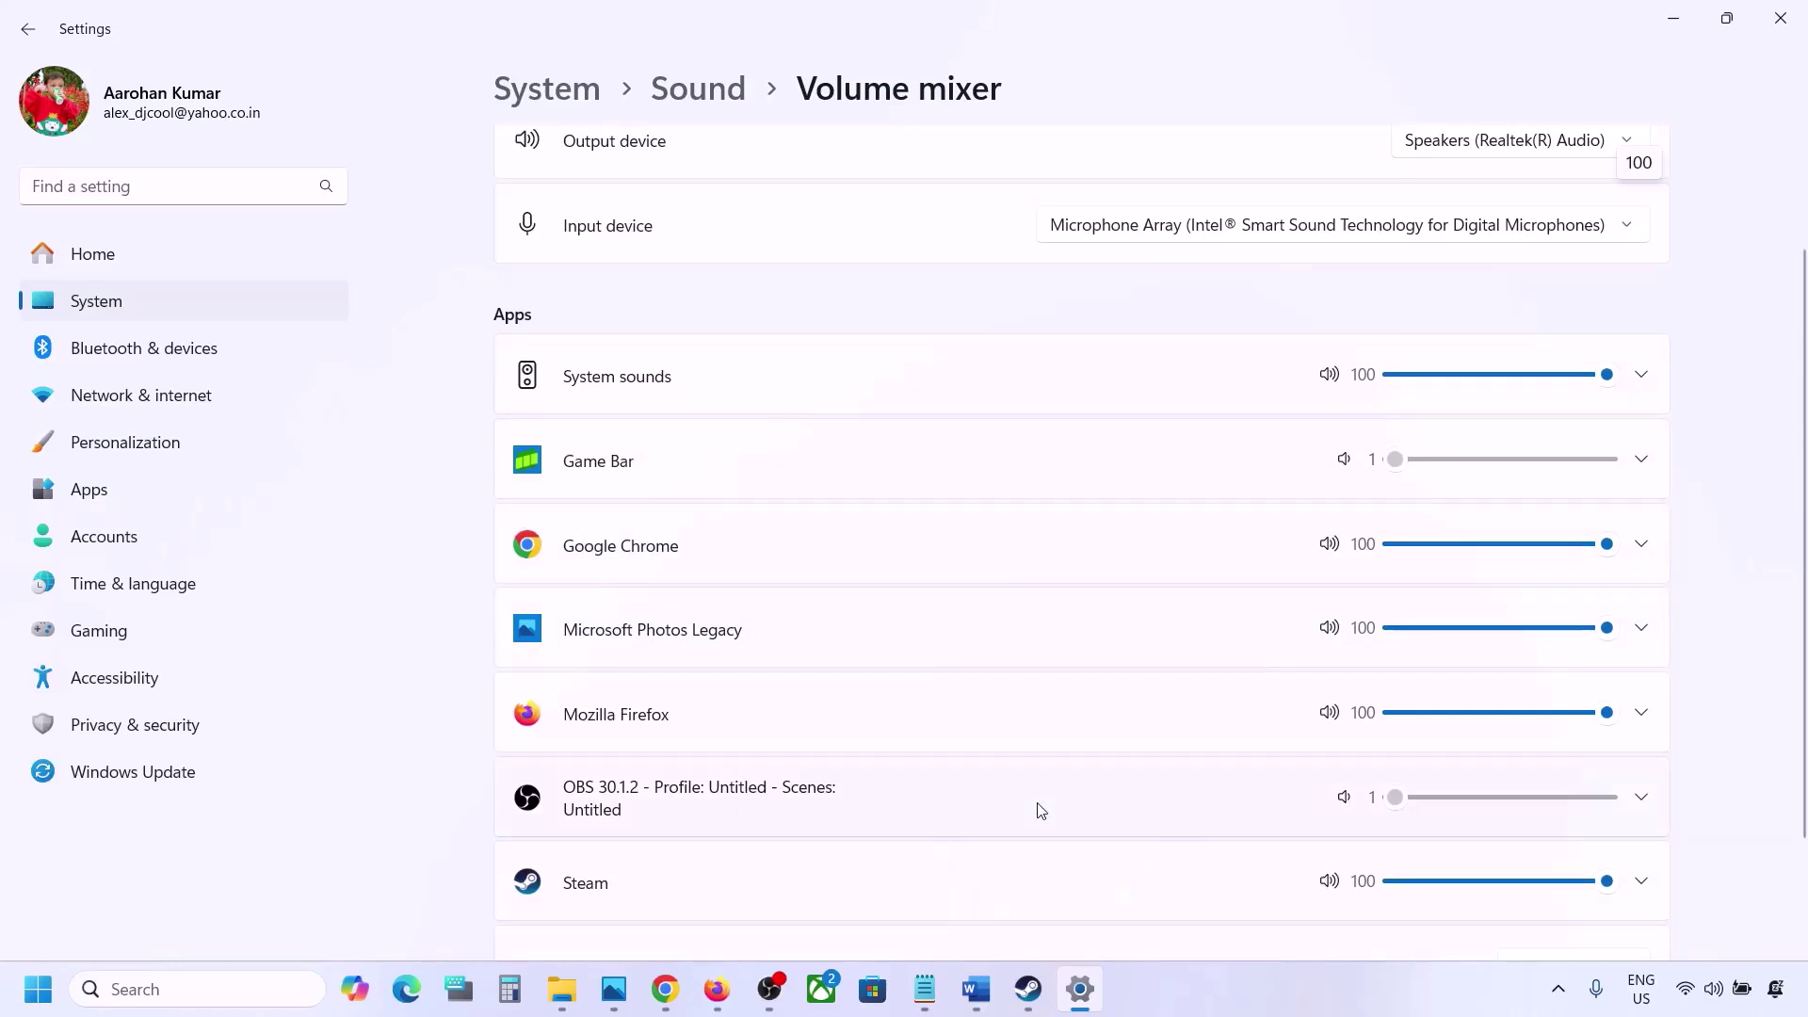
scroll(1038, 809, down, 1)
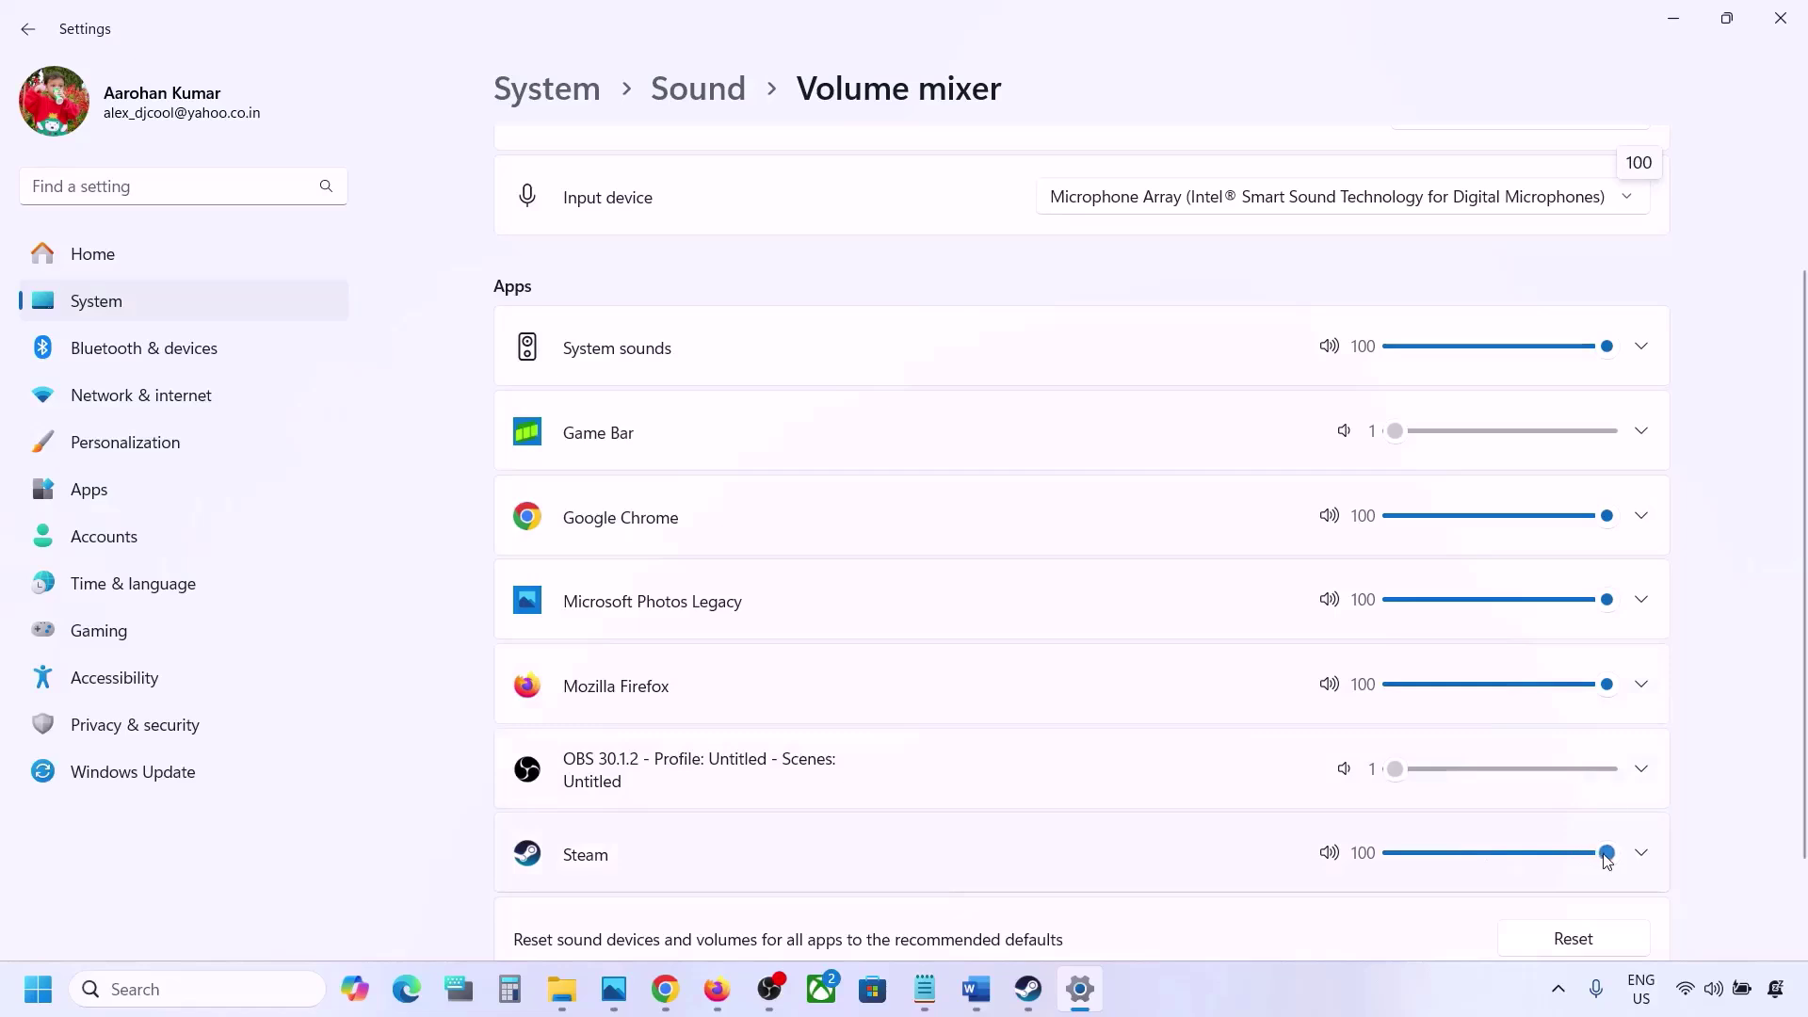
mouse_move(1606, 853)
mouse_down()
mouse_move(1396, 862)
mouse_move(1608, 855)
mouse_up()
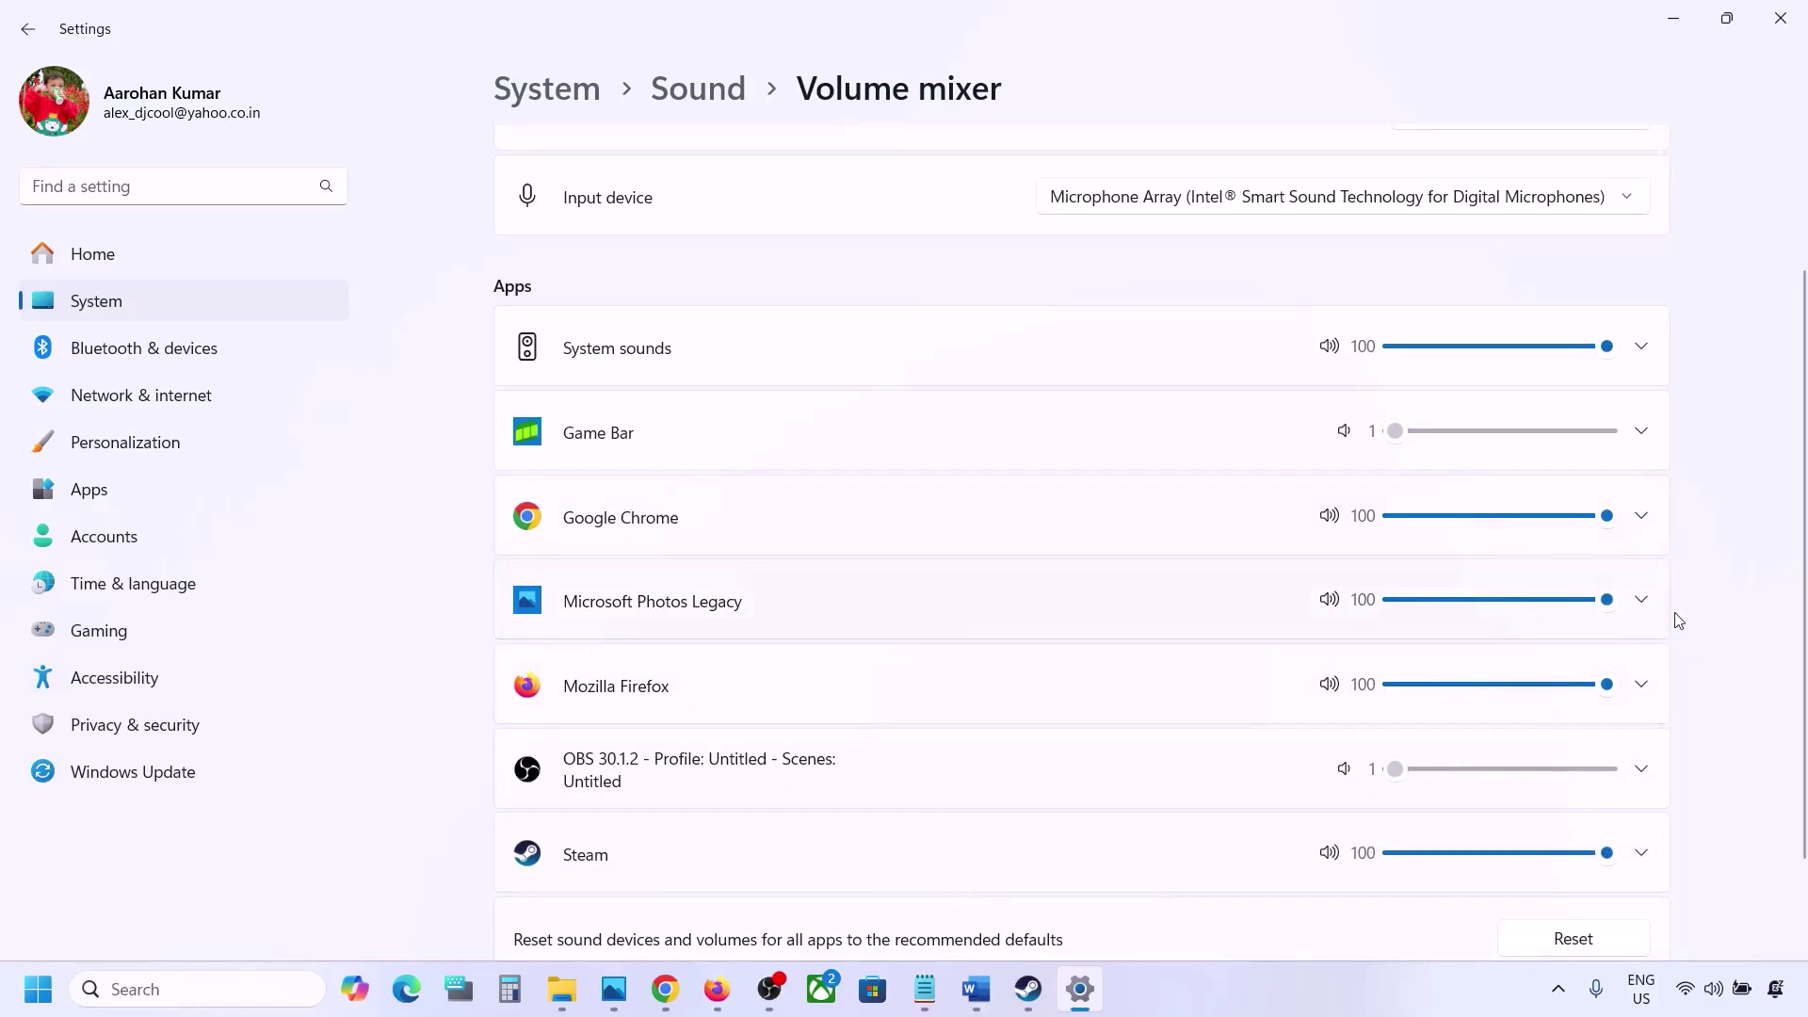
click(1779, 18)
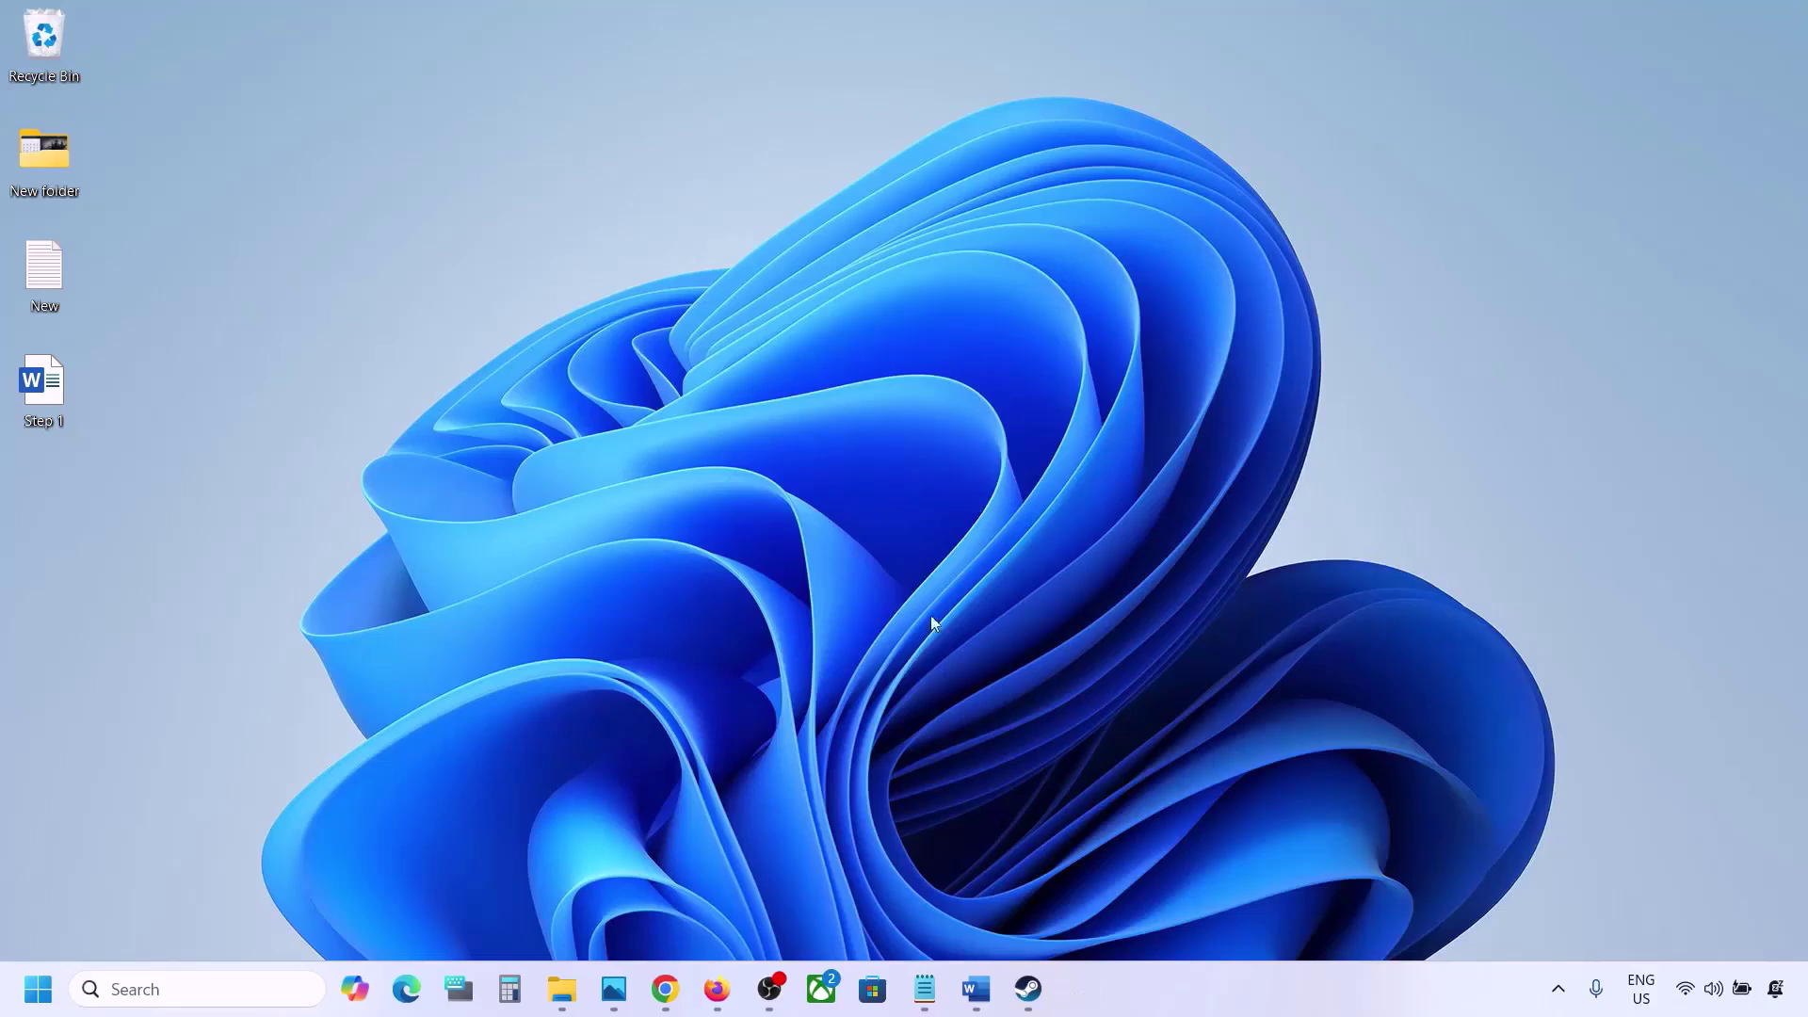
- Restore the Word notes and highlight 'right audio device in Sound Settings' in Step 2
click(975, 989)
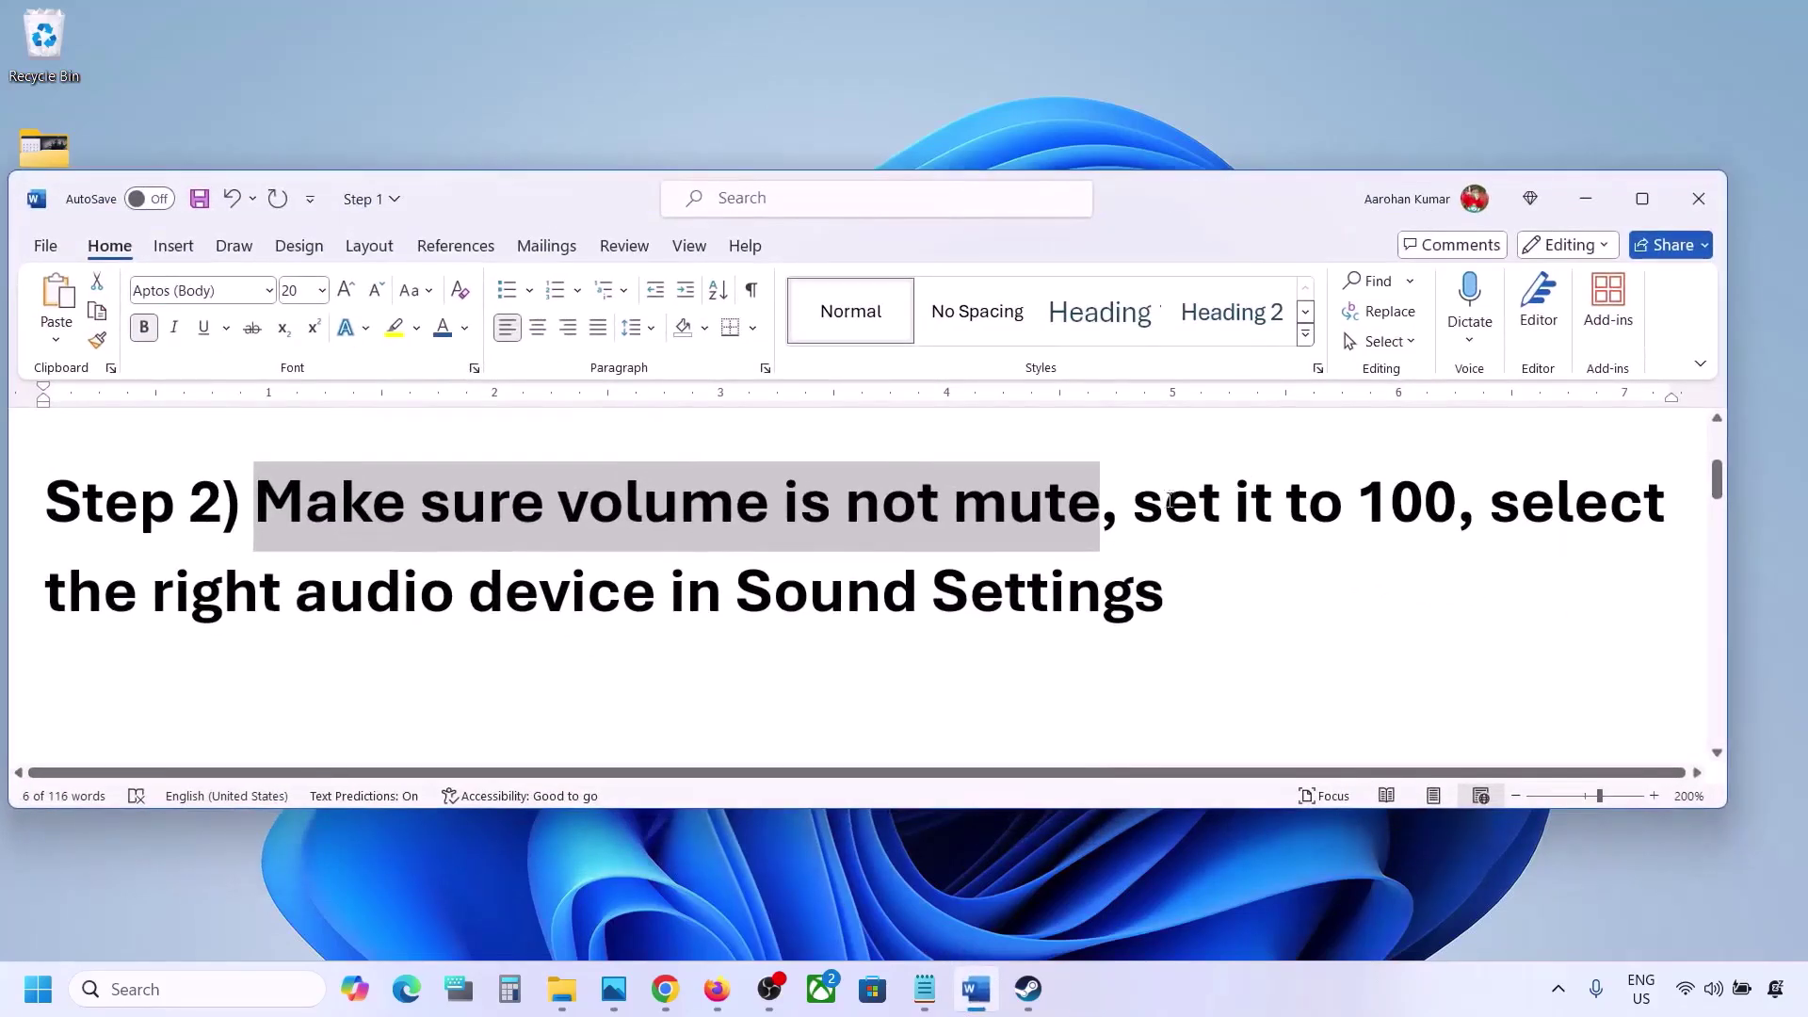
drag(149, 611, 1165, 612)
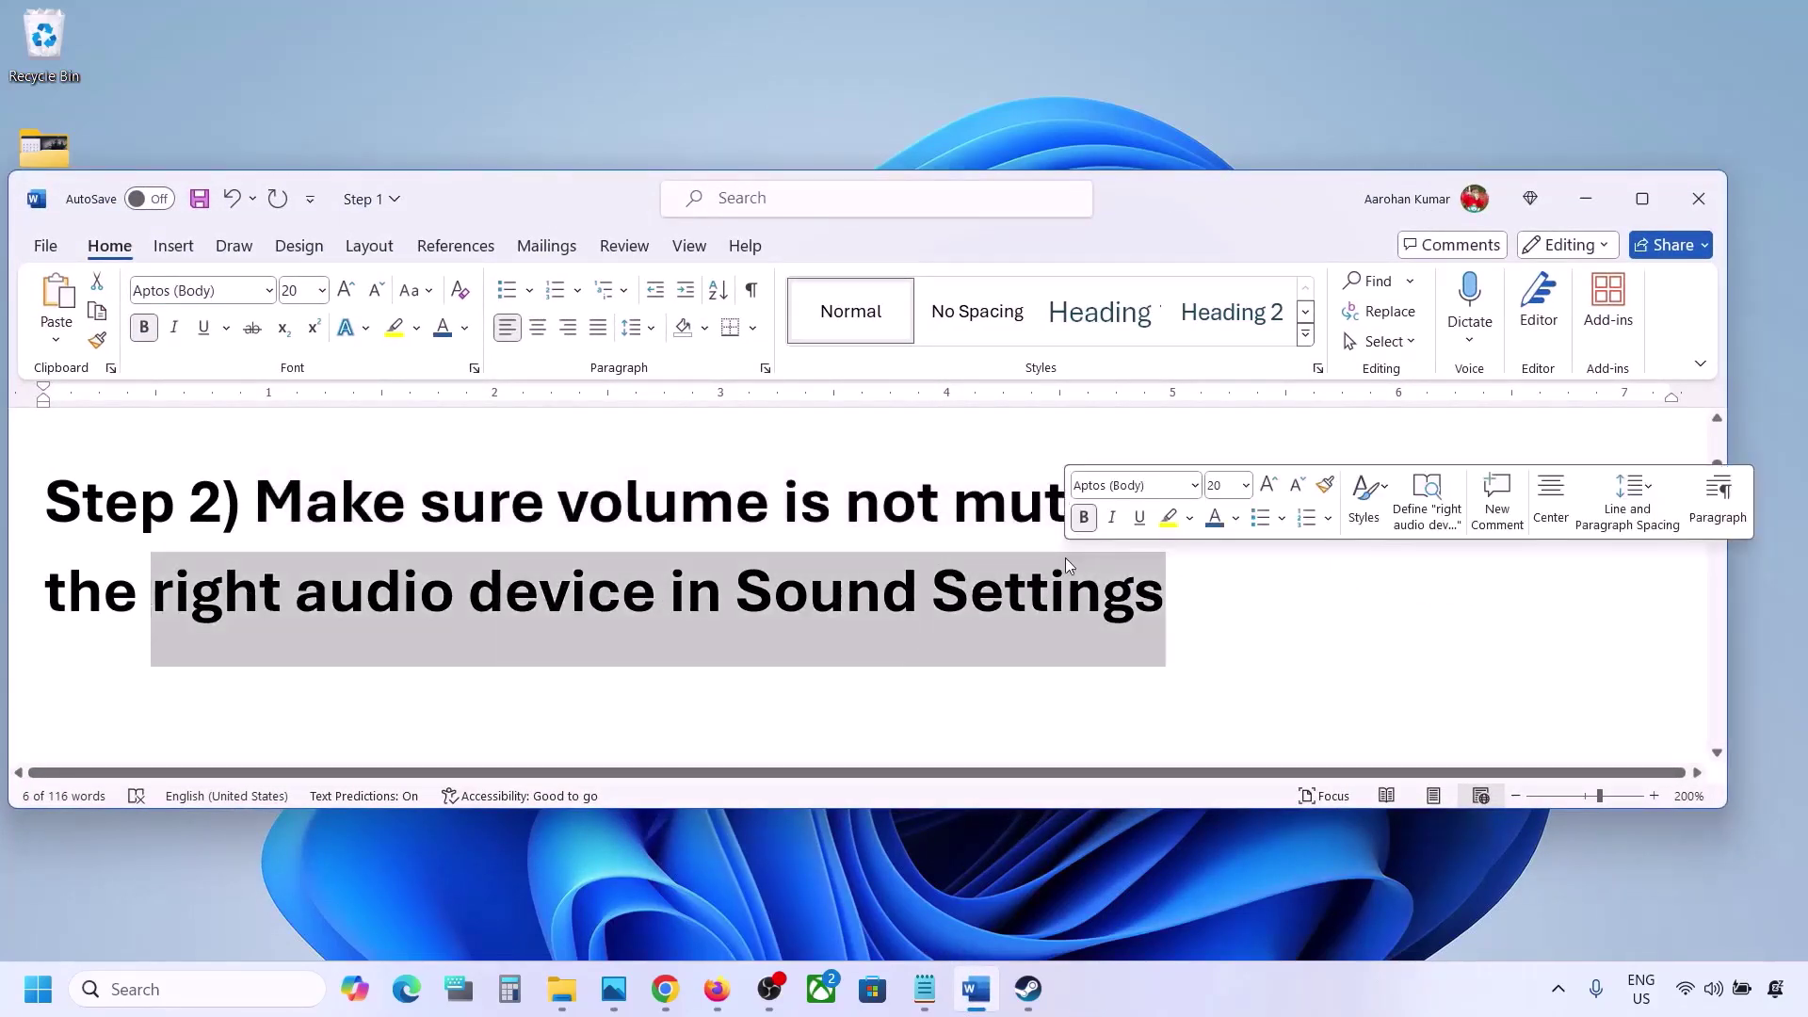
click(1711, 996)
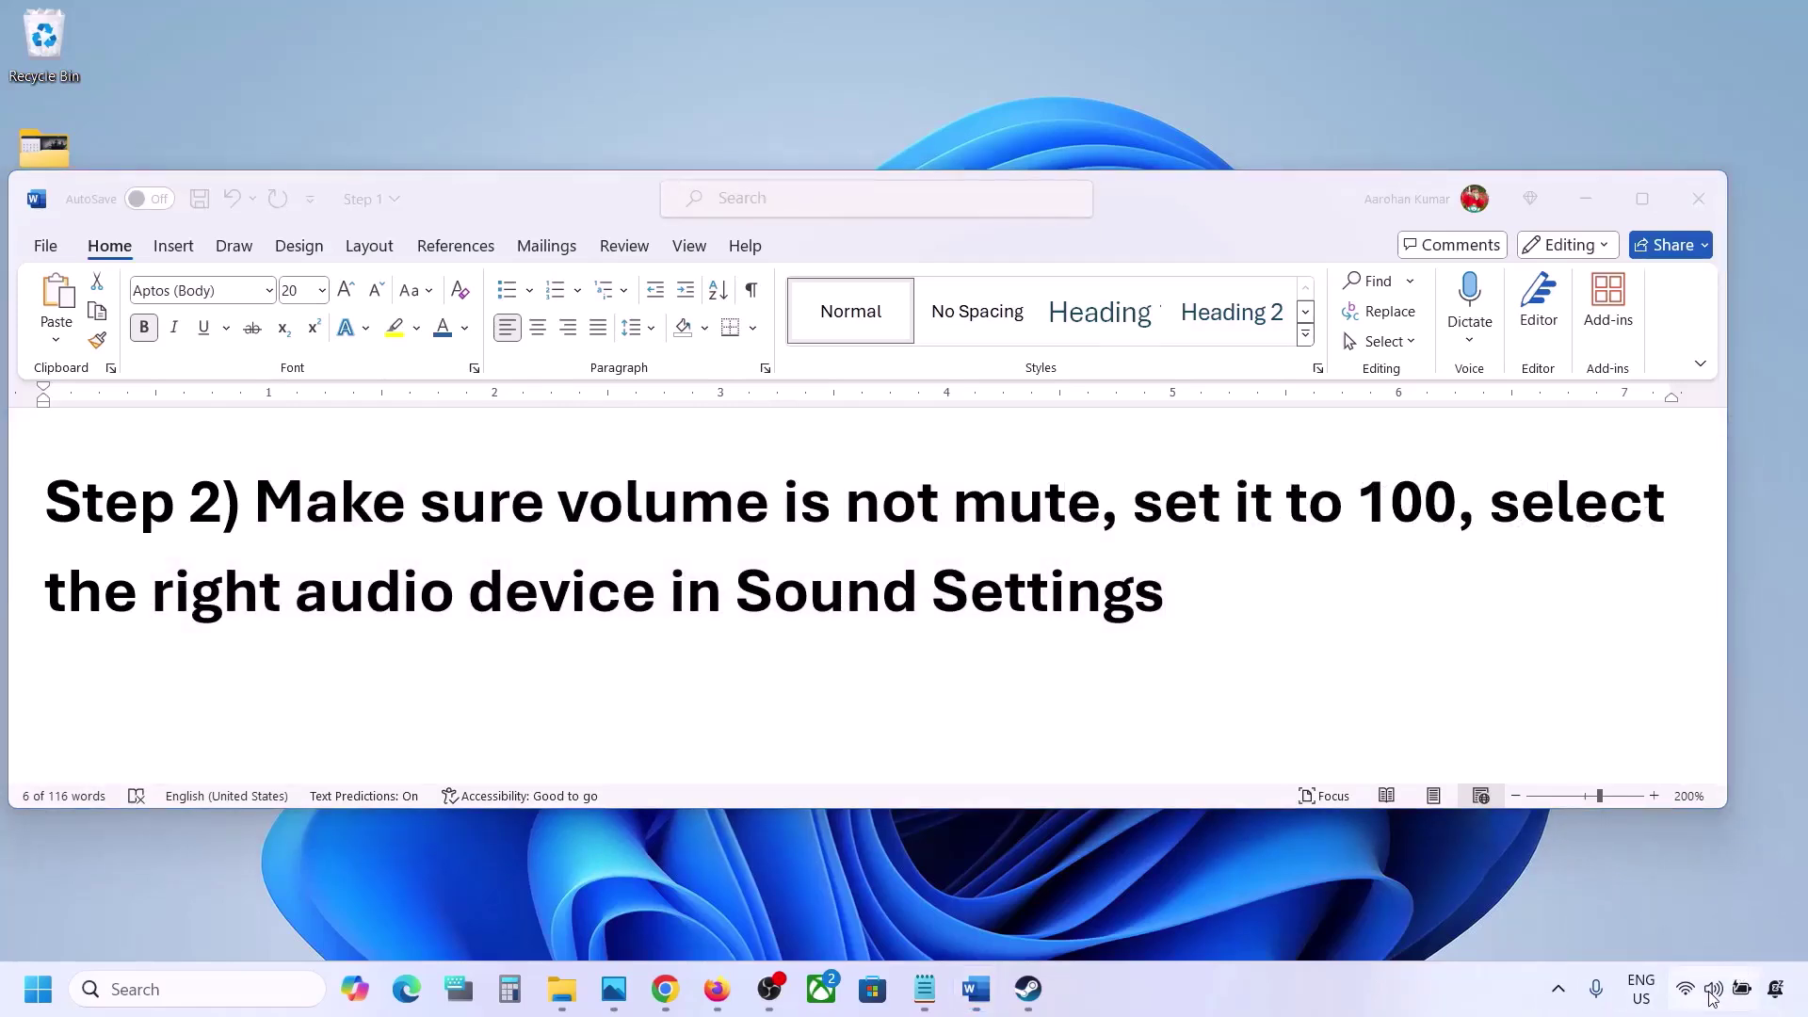
- In Sound settings, confirm Speakers as output and Microphone Array as input, both at volume 100
click(1659, 928)
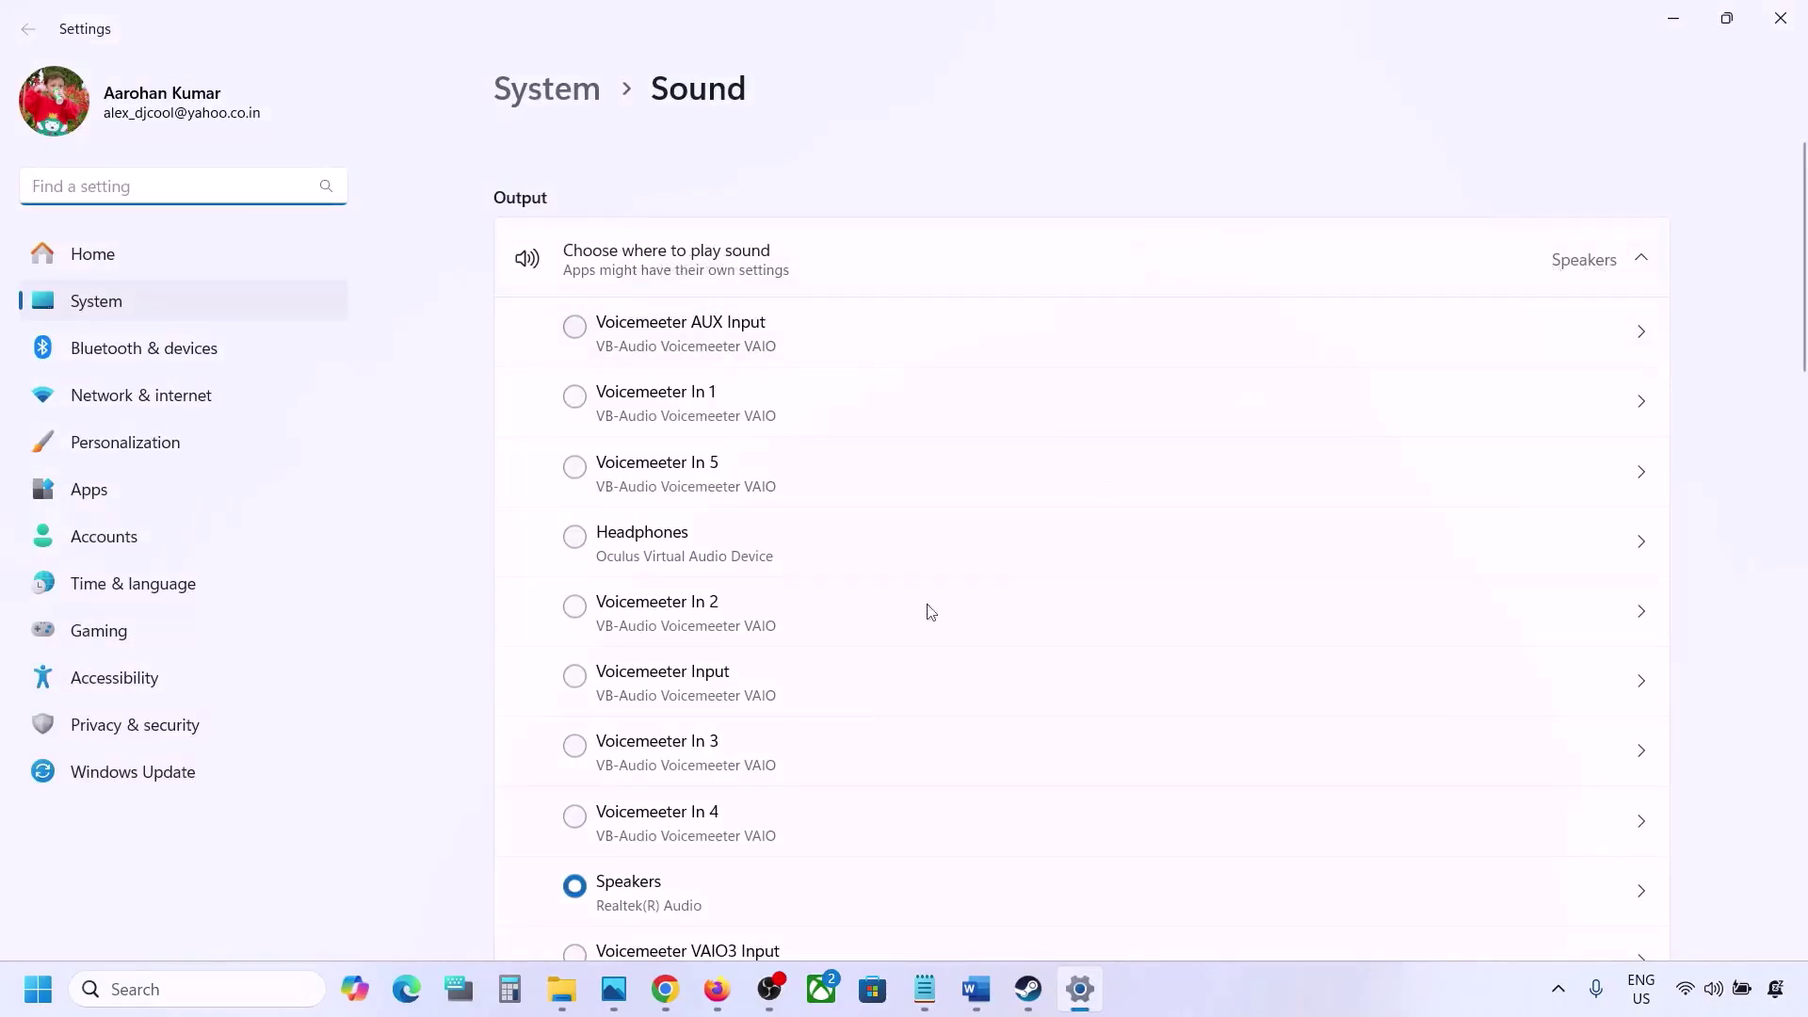
scroll(811, 669, down, 3)
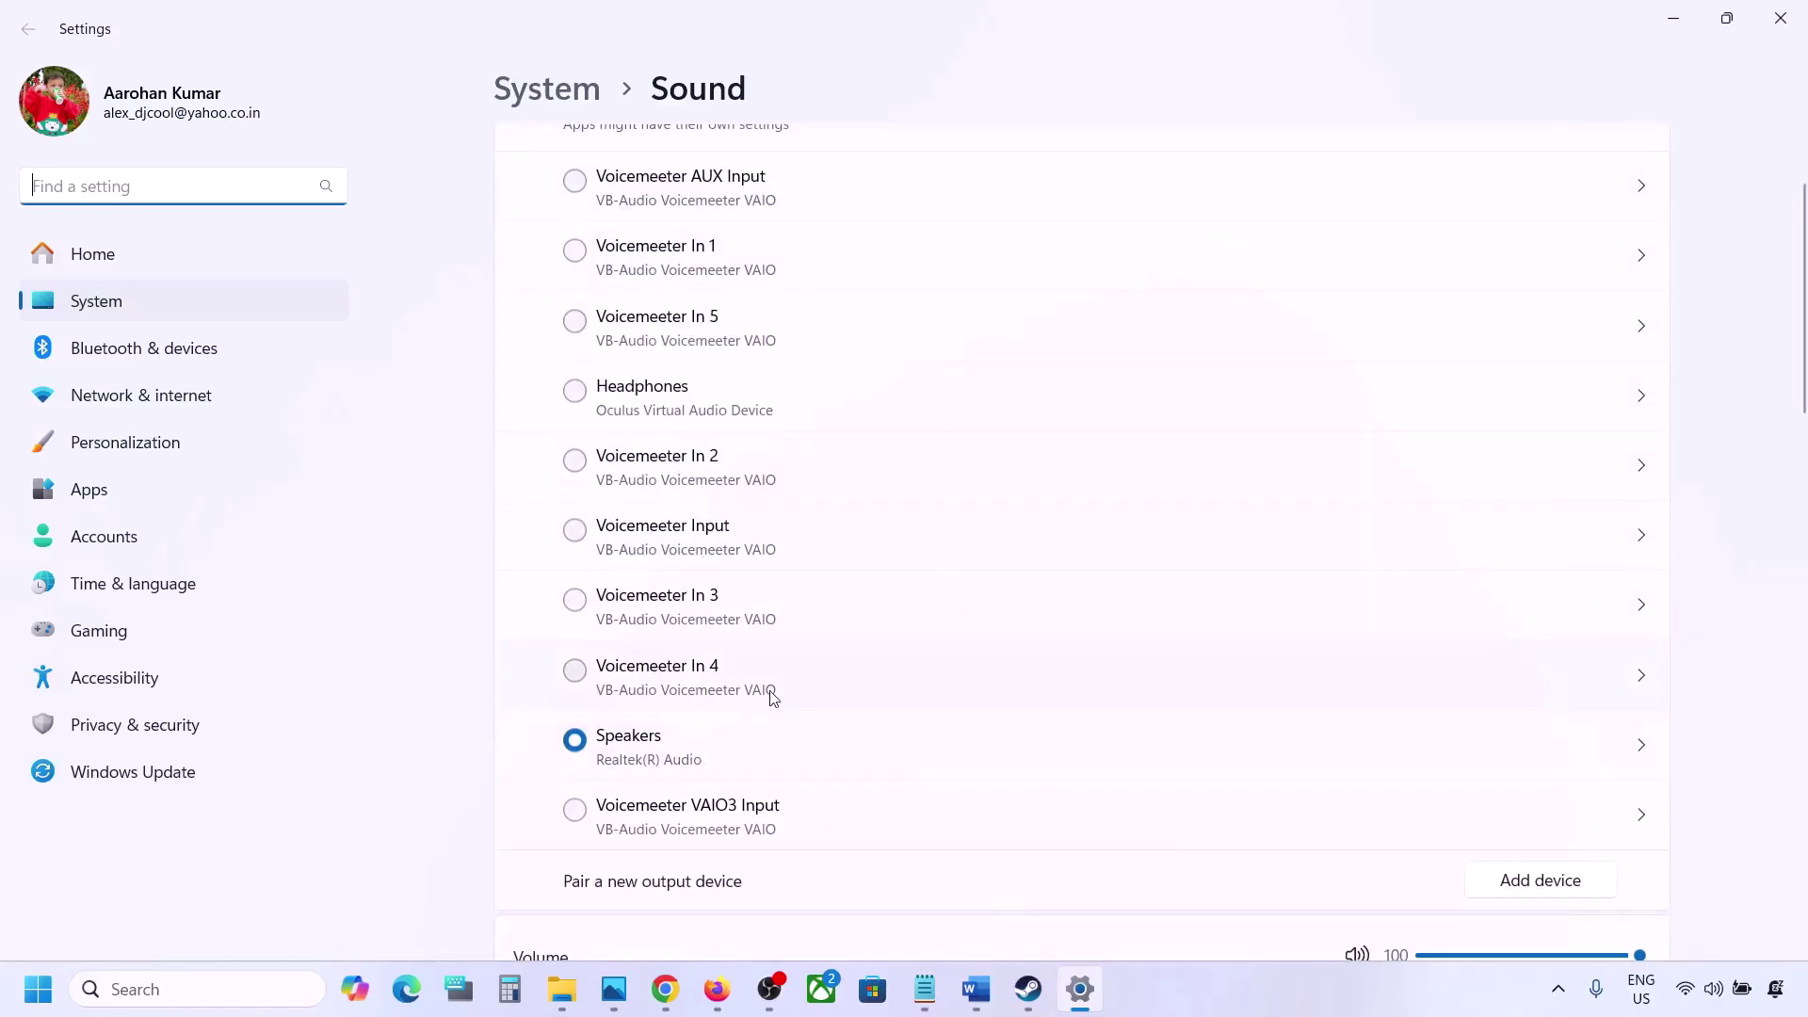
click(664, 748)
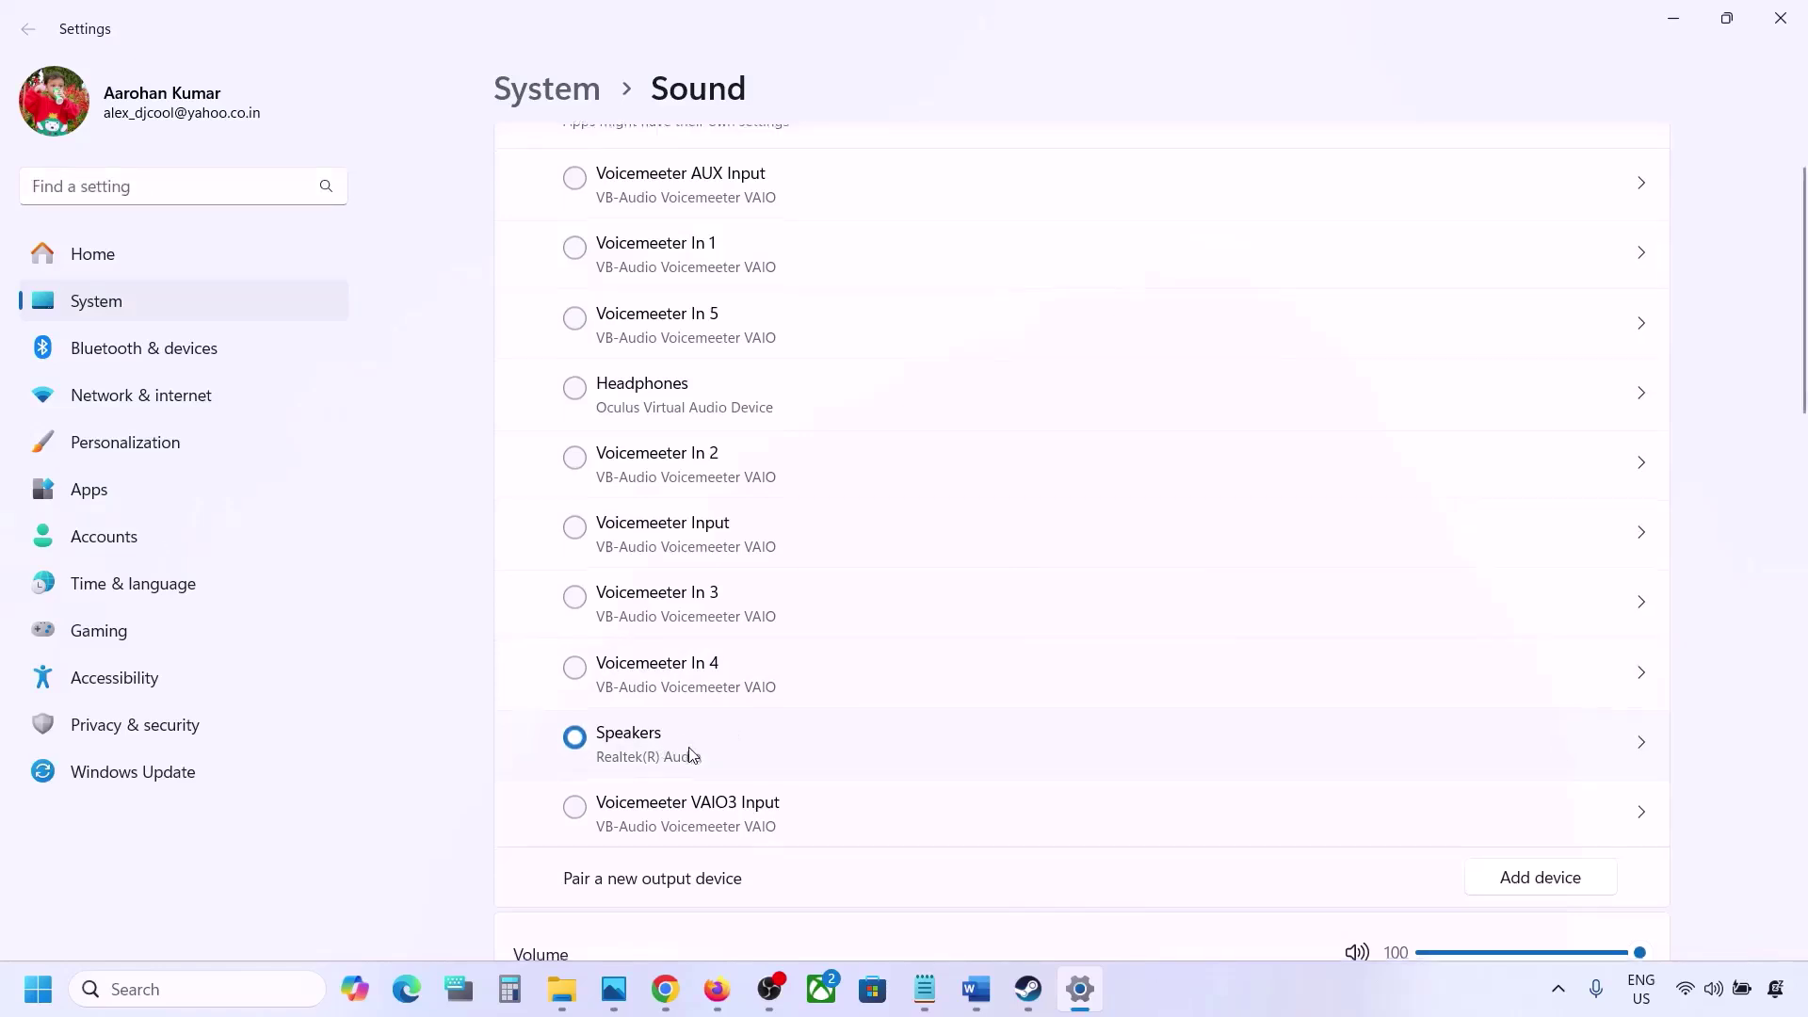
scroll(690, 754, down, 4)
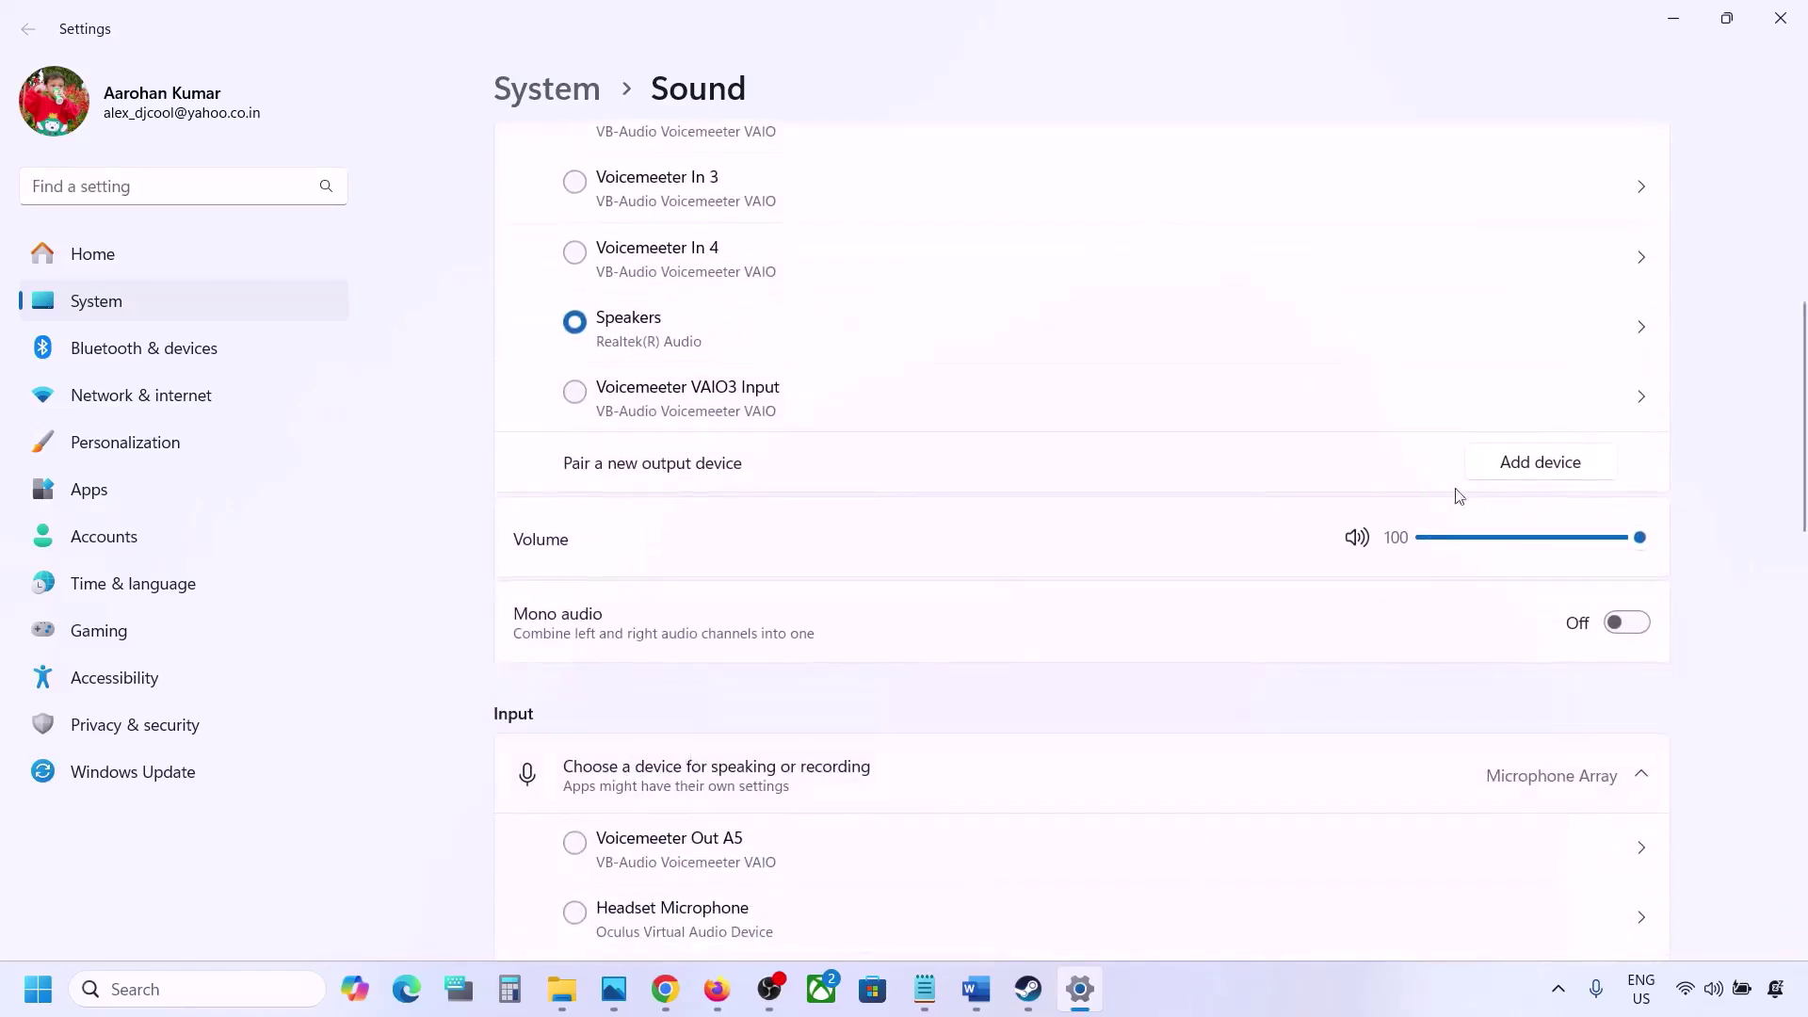
scroll(1199, 677, down, 5)
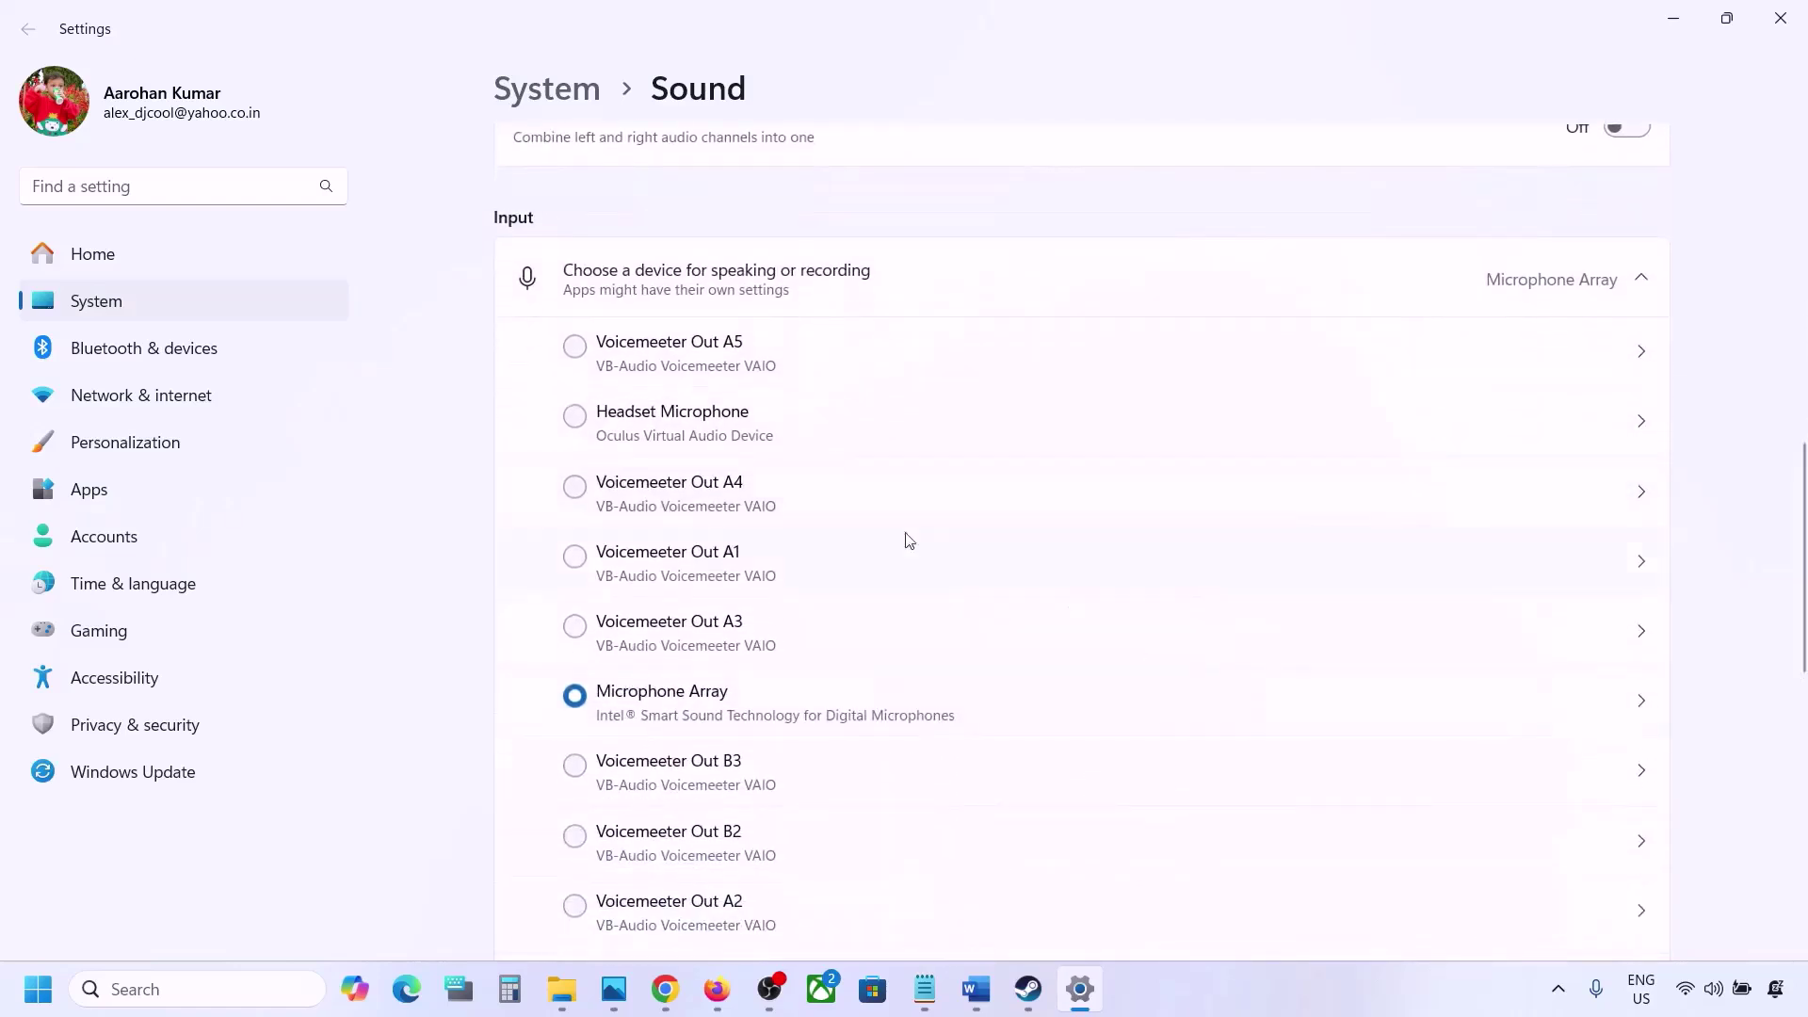
scroll(715, 735, down, 1)
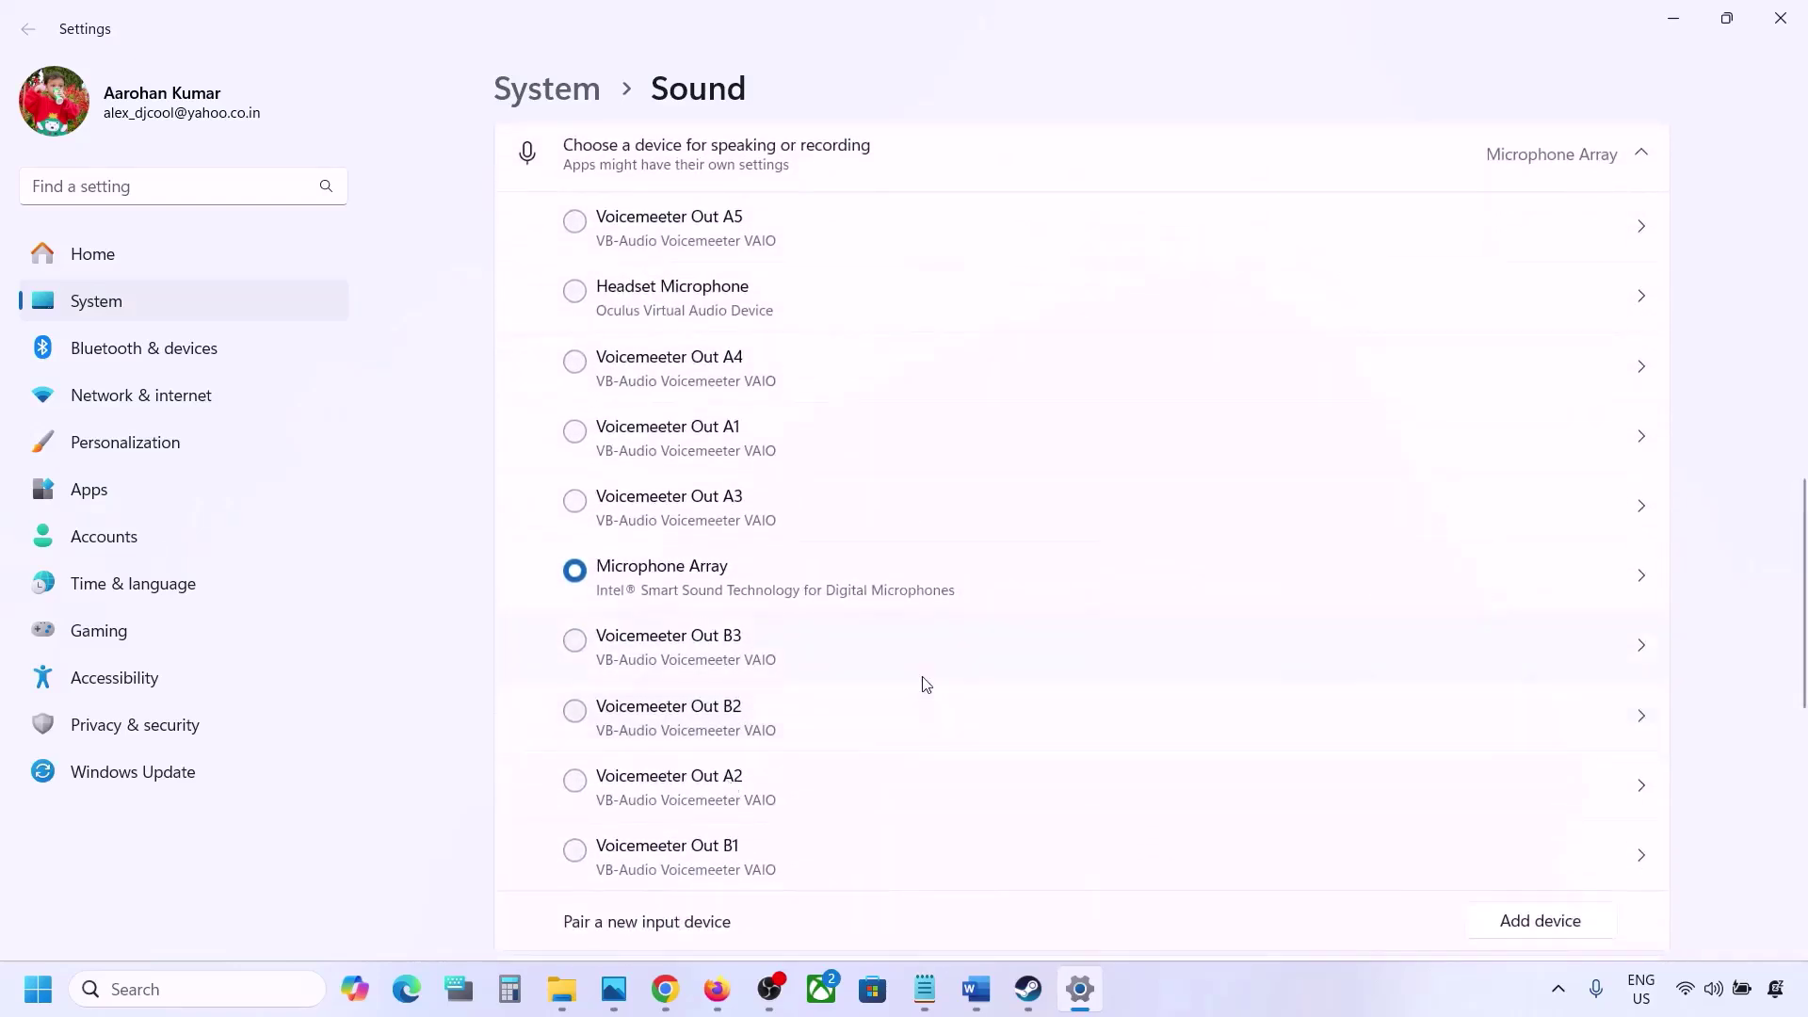
scroll(926, 685, down, 1)
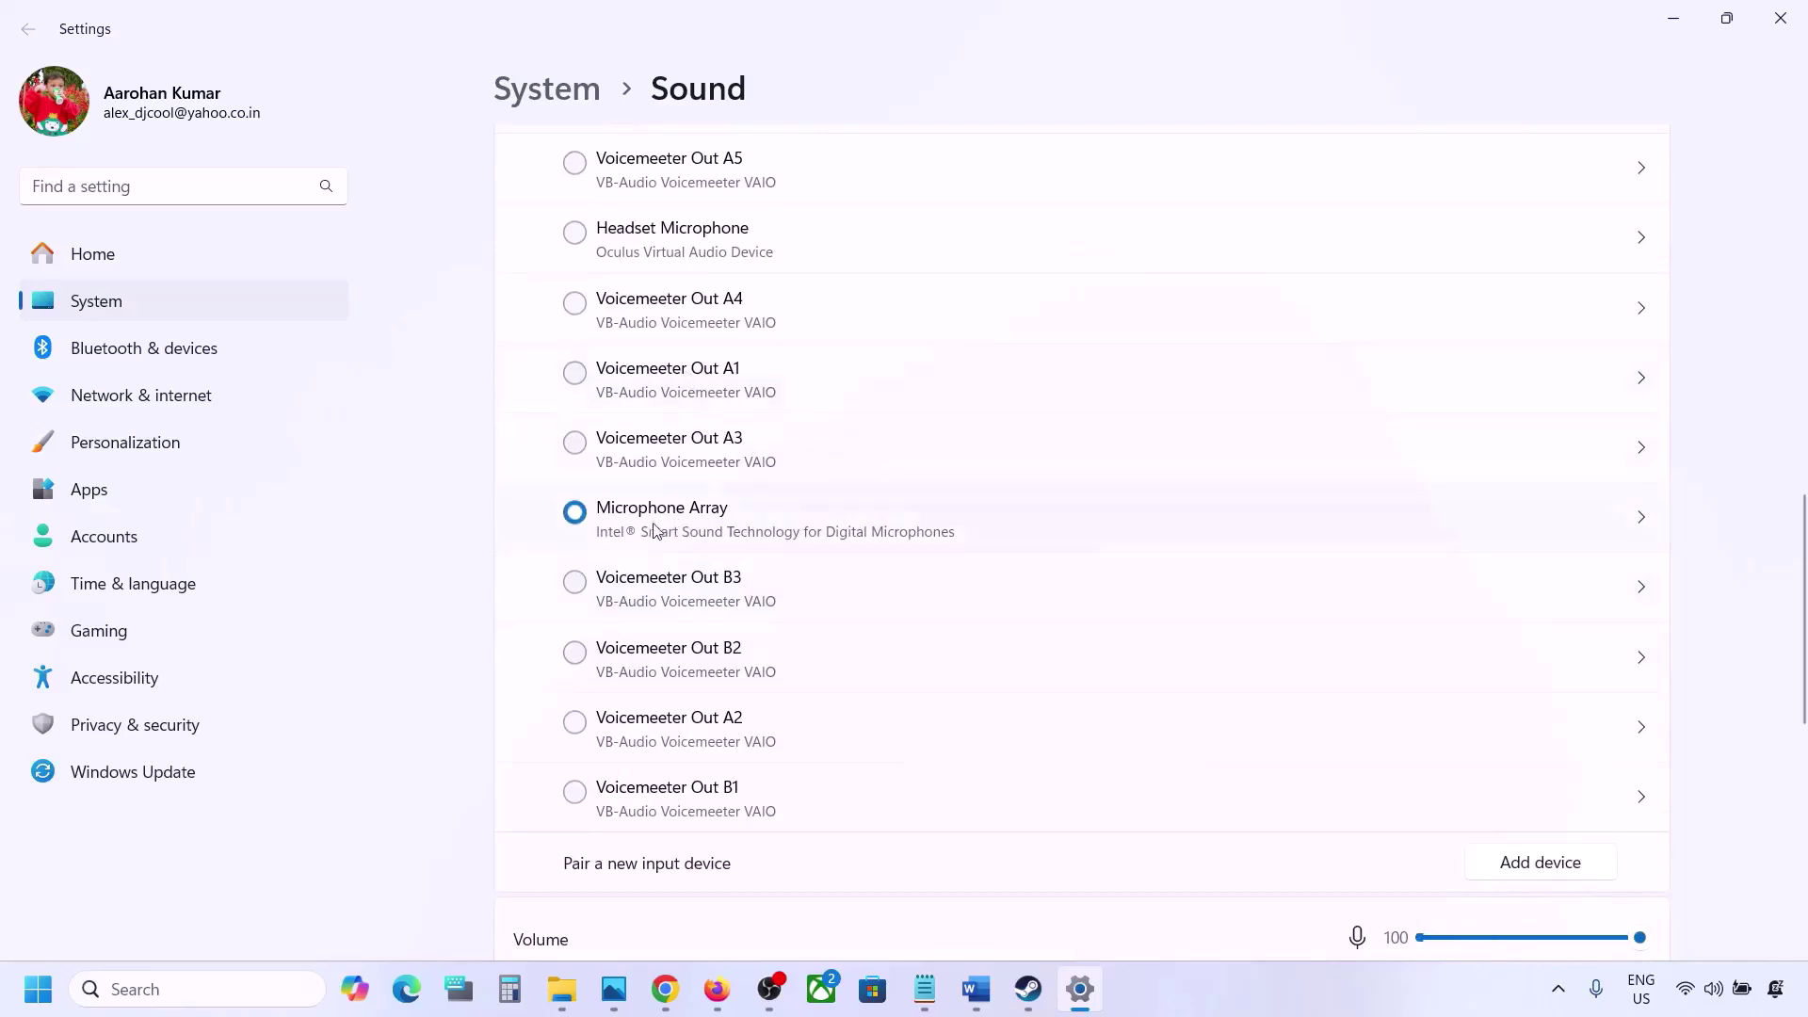
scroll(807, 544, down, 3)
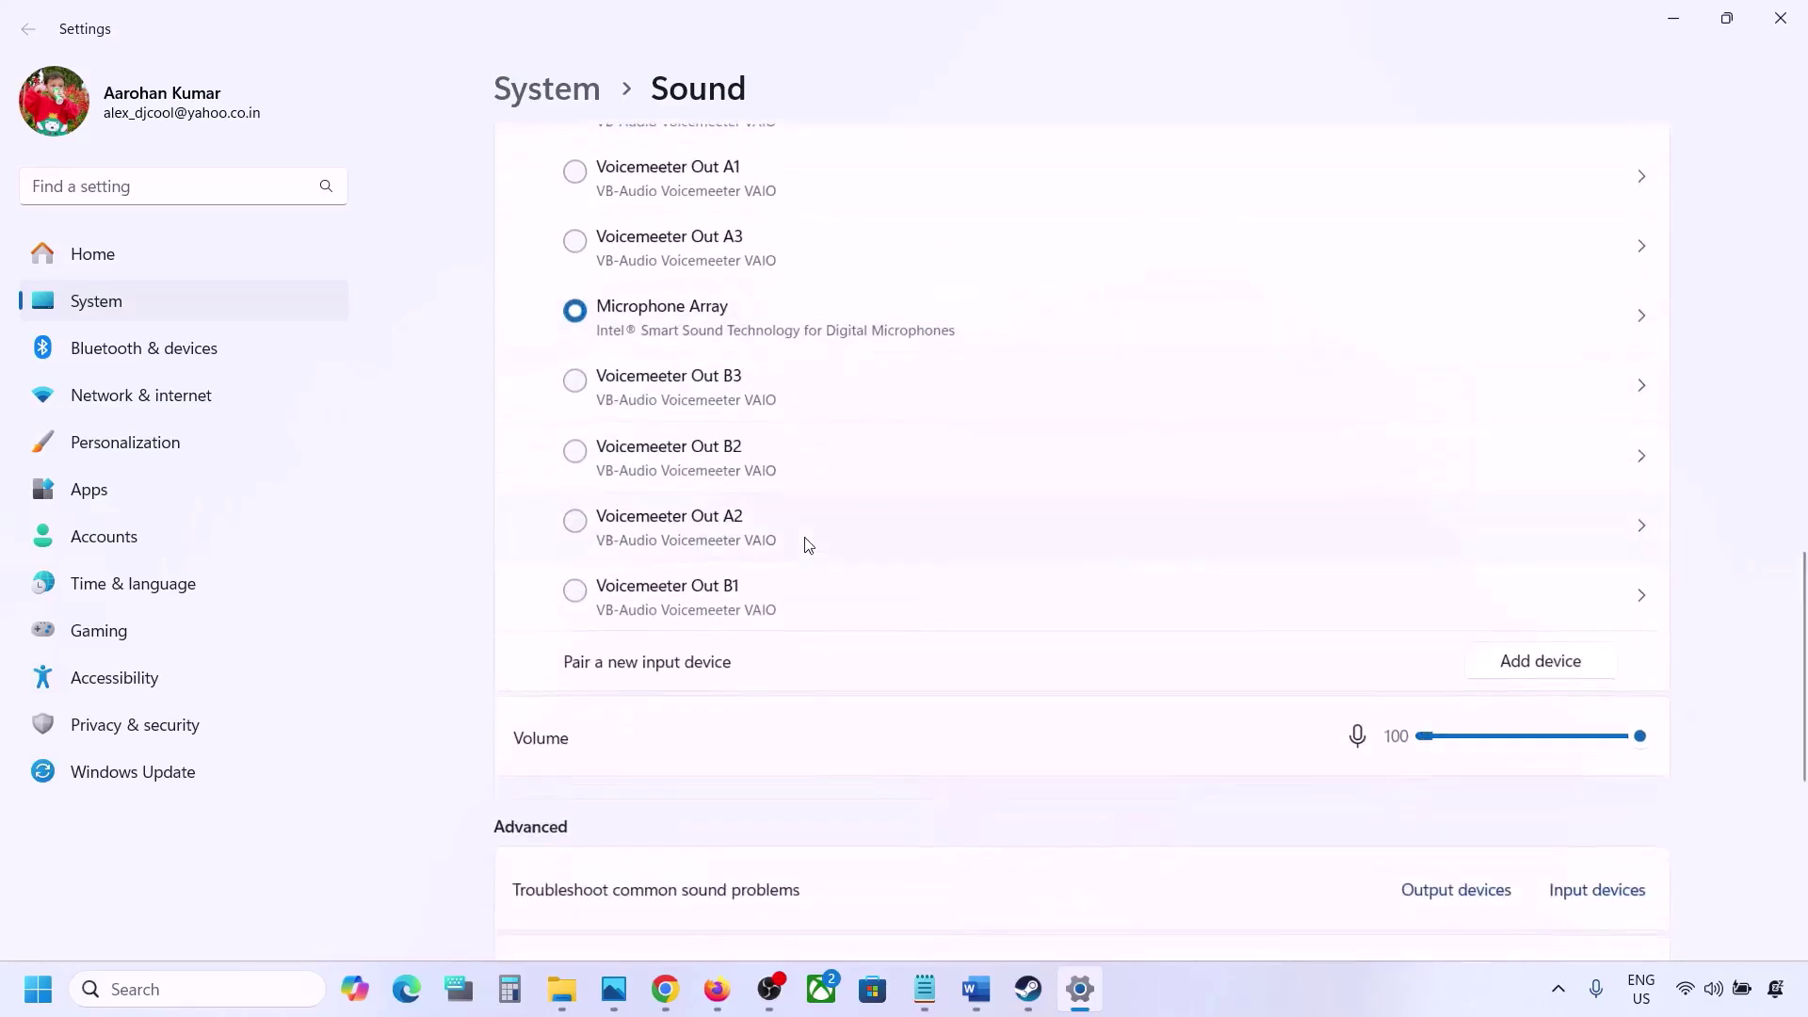
scroll(800, 453, up, 3)
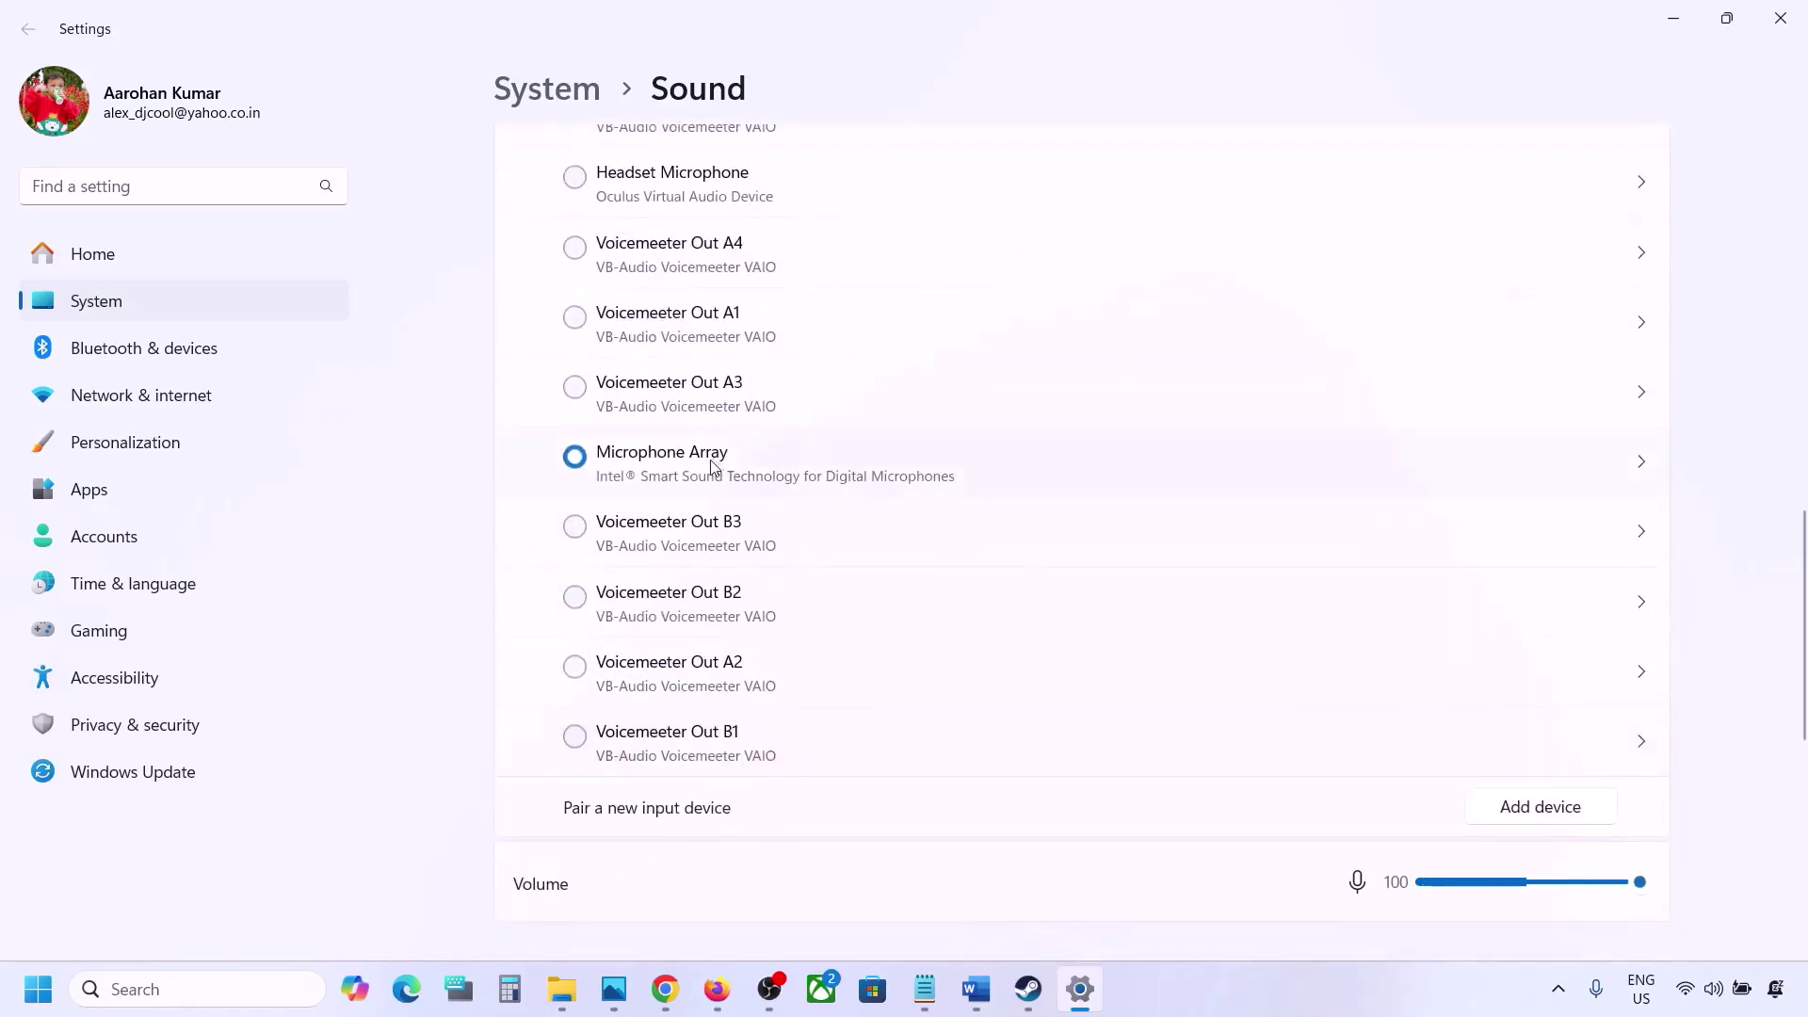
scroll(730, 647, down, 1)
scroll(731, 648, down, 2)
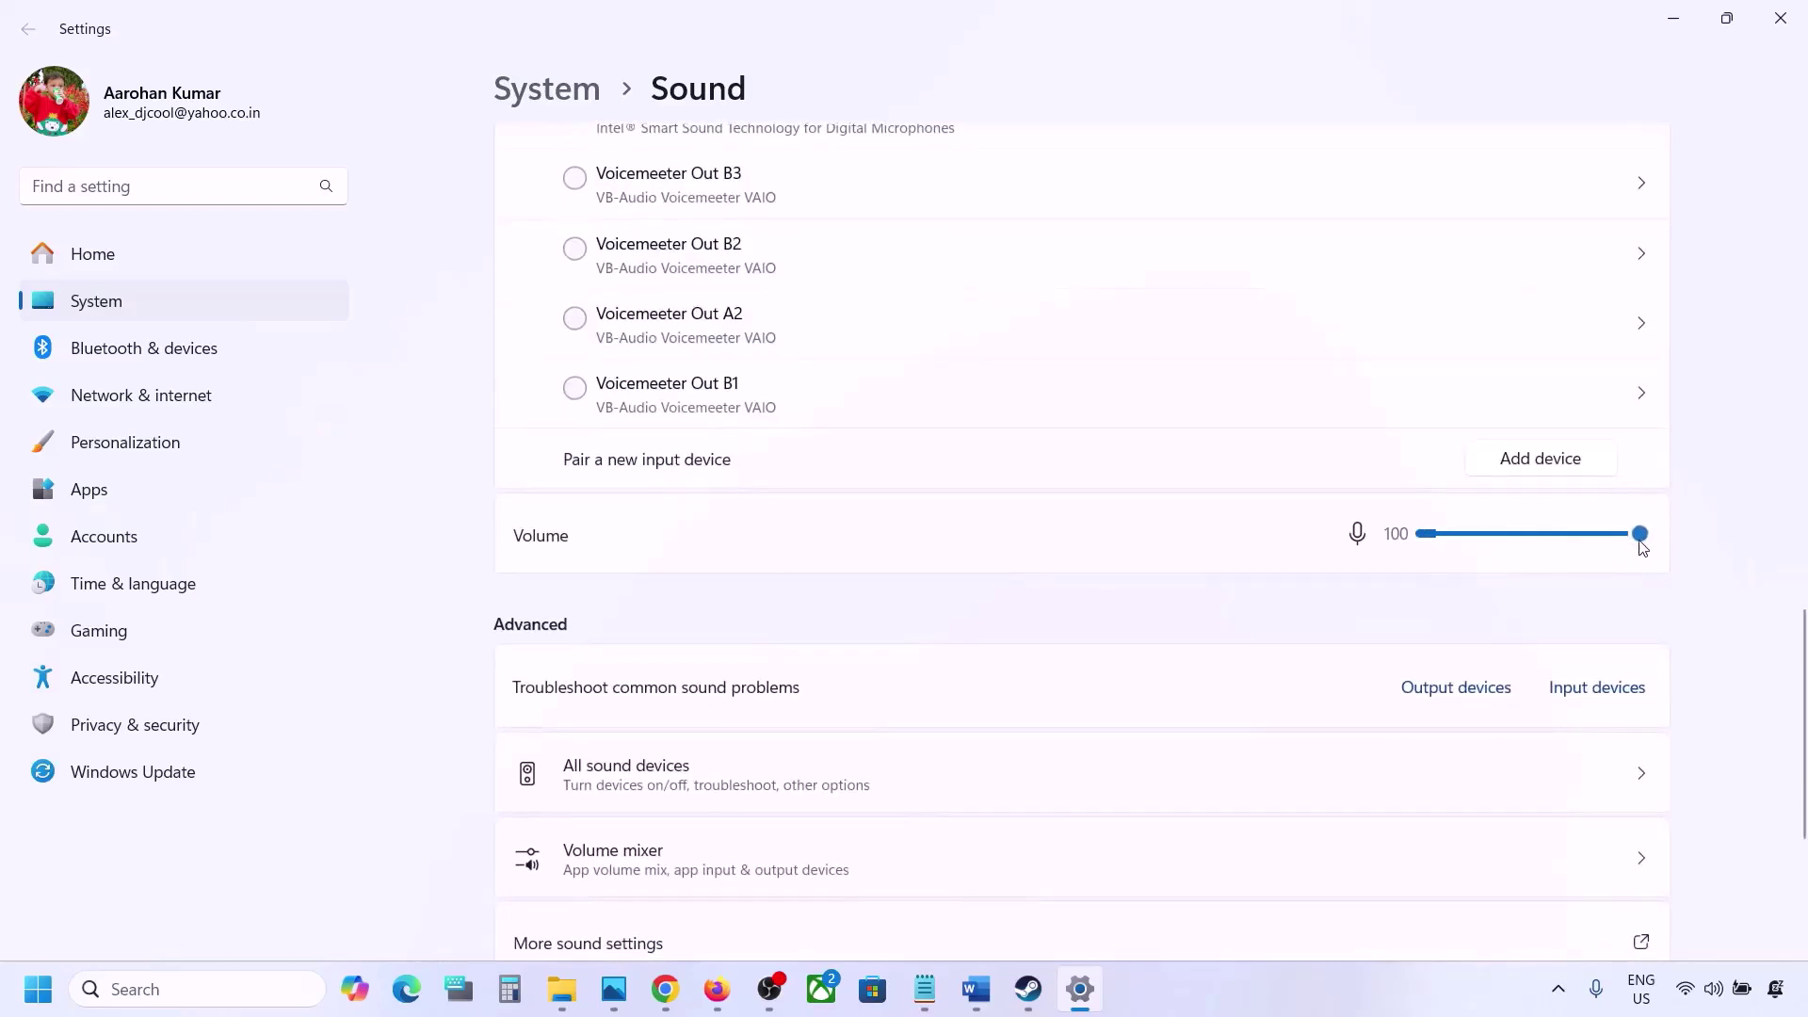
scroll(1192, 646, down, 1)
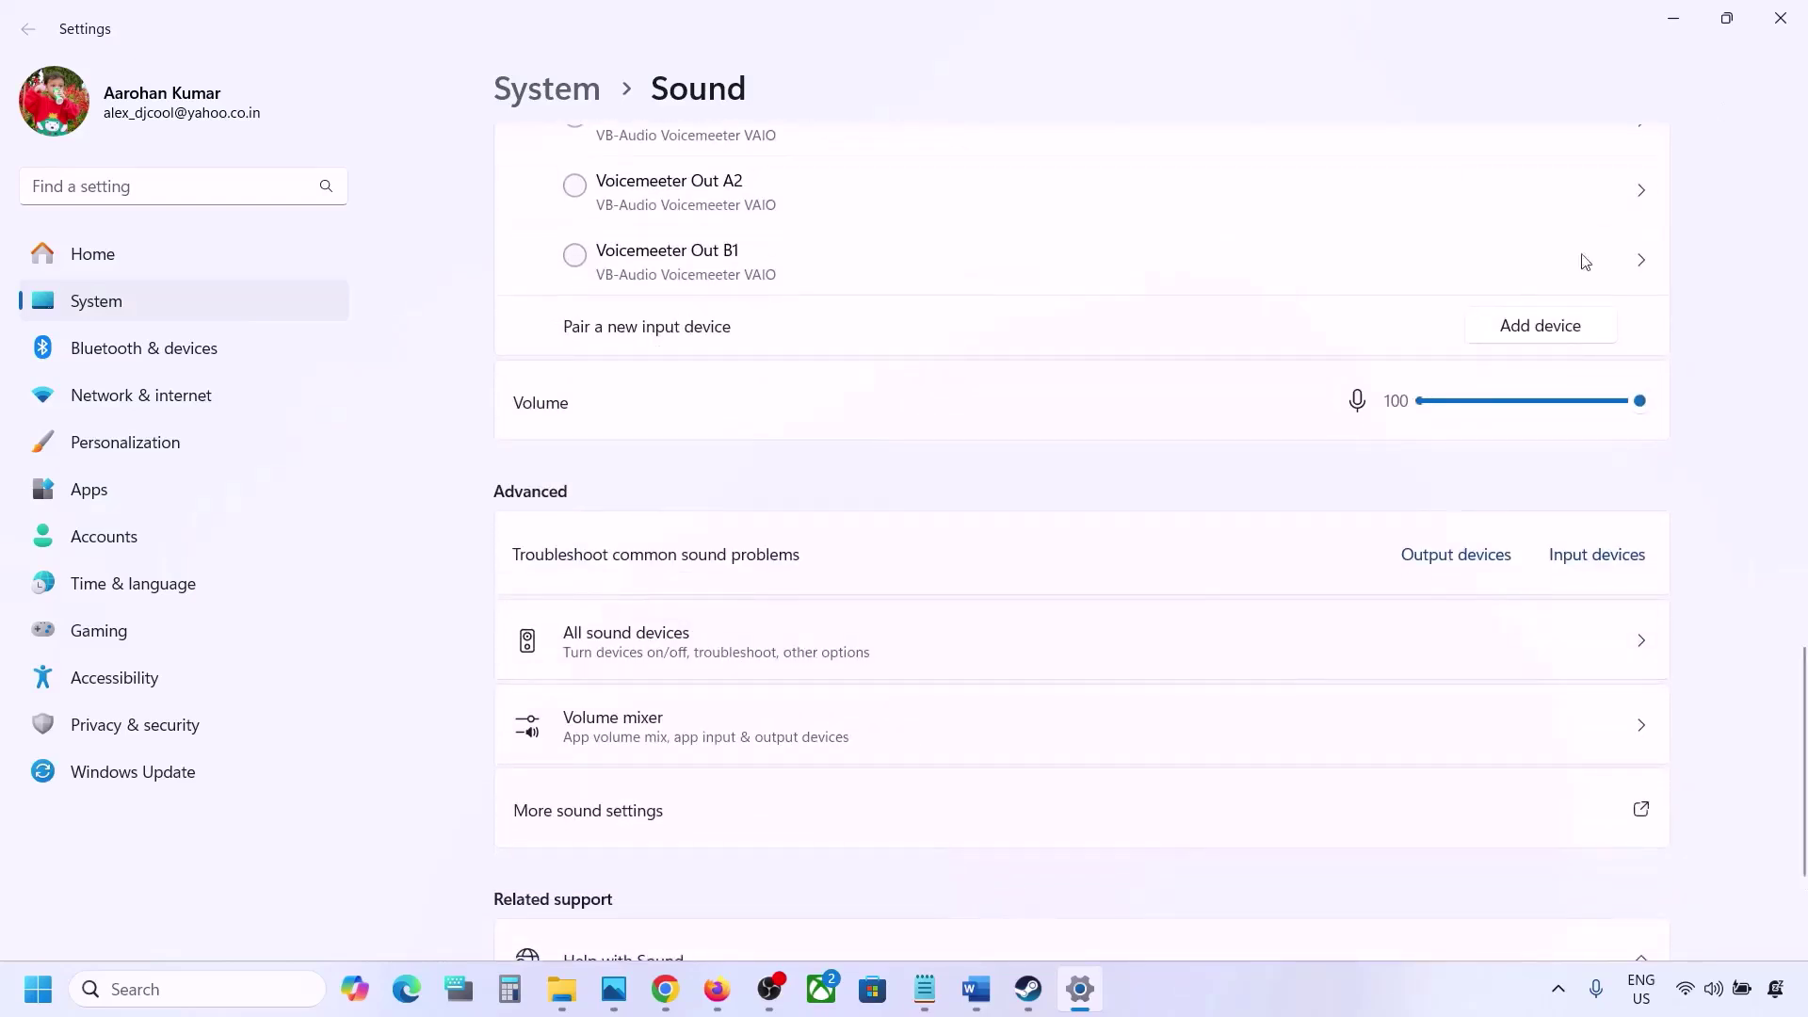
scroll(1263, 557, down, 2)
- Return to the Word notes, show Step 3, and highlight 'Restart the game' in it
click(1781, 18)
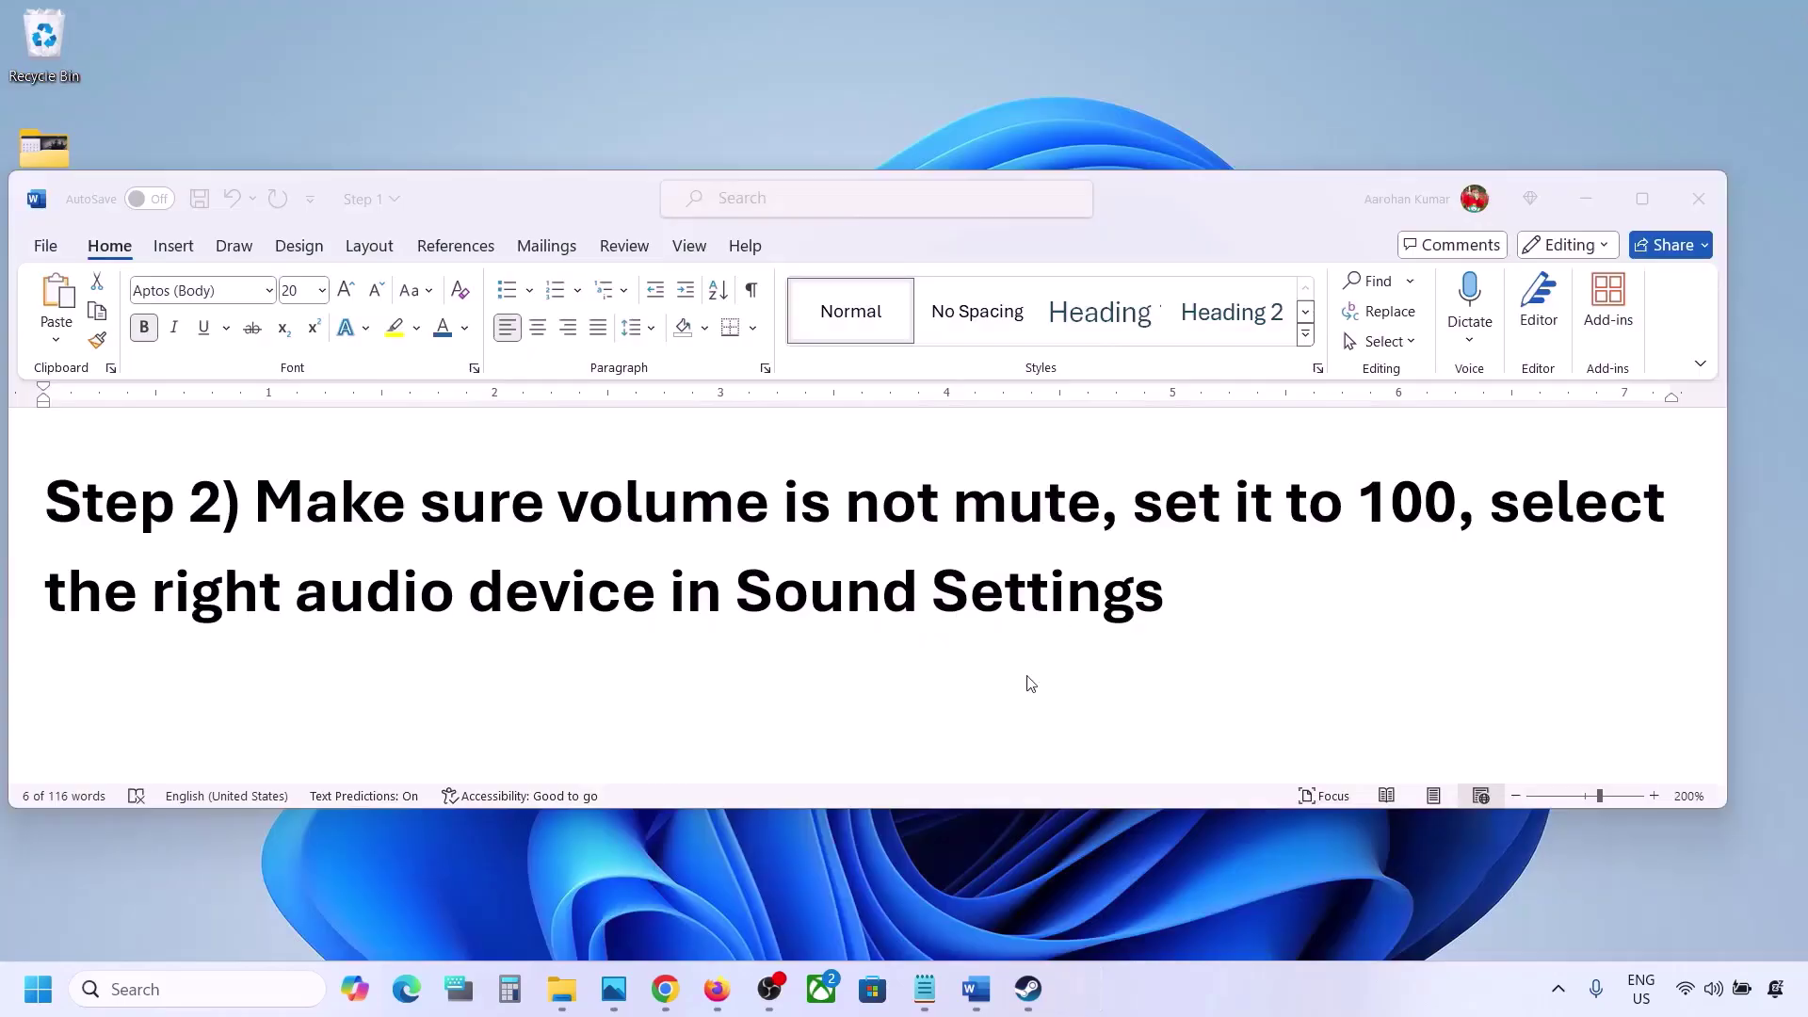
scroll(838, 656, down, 2)
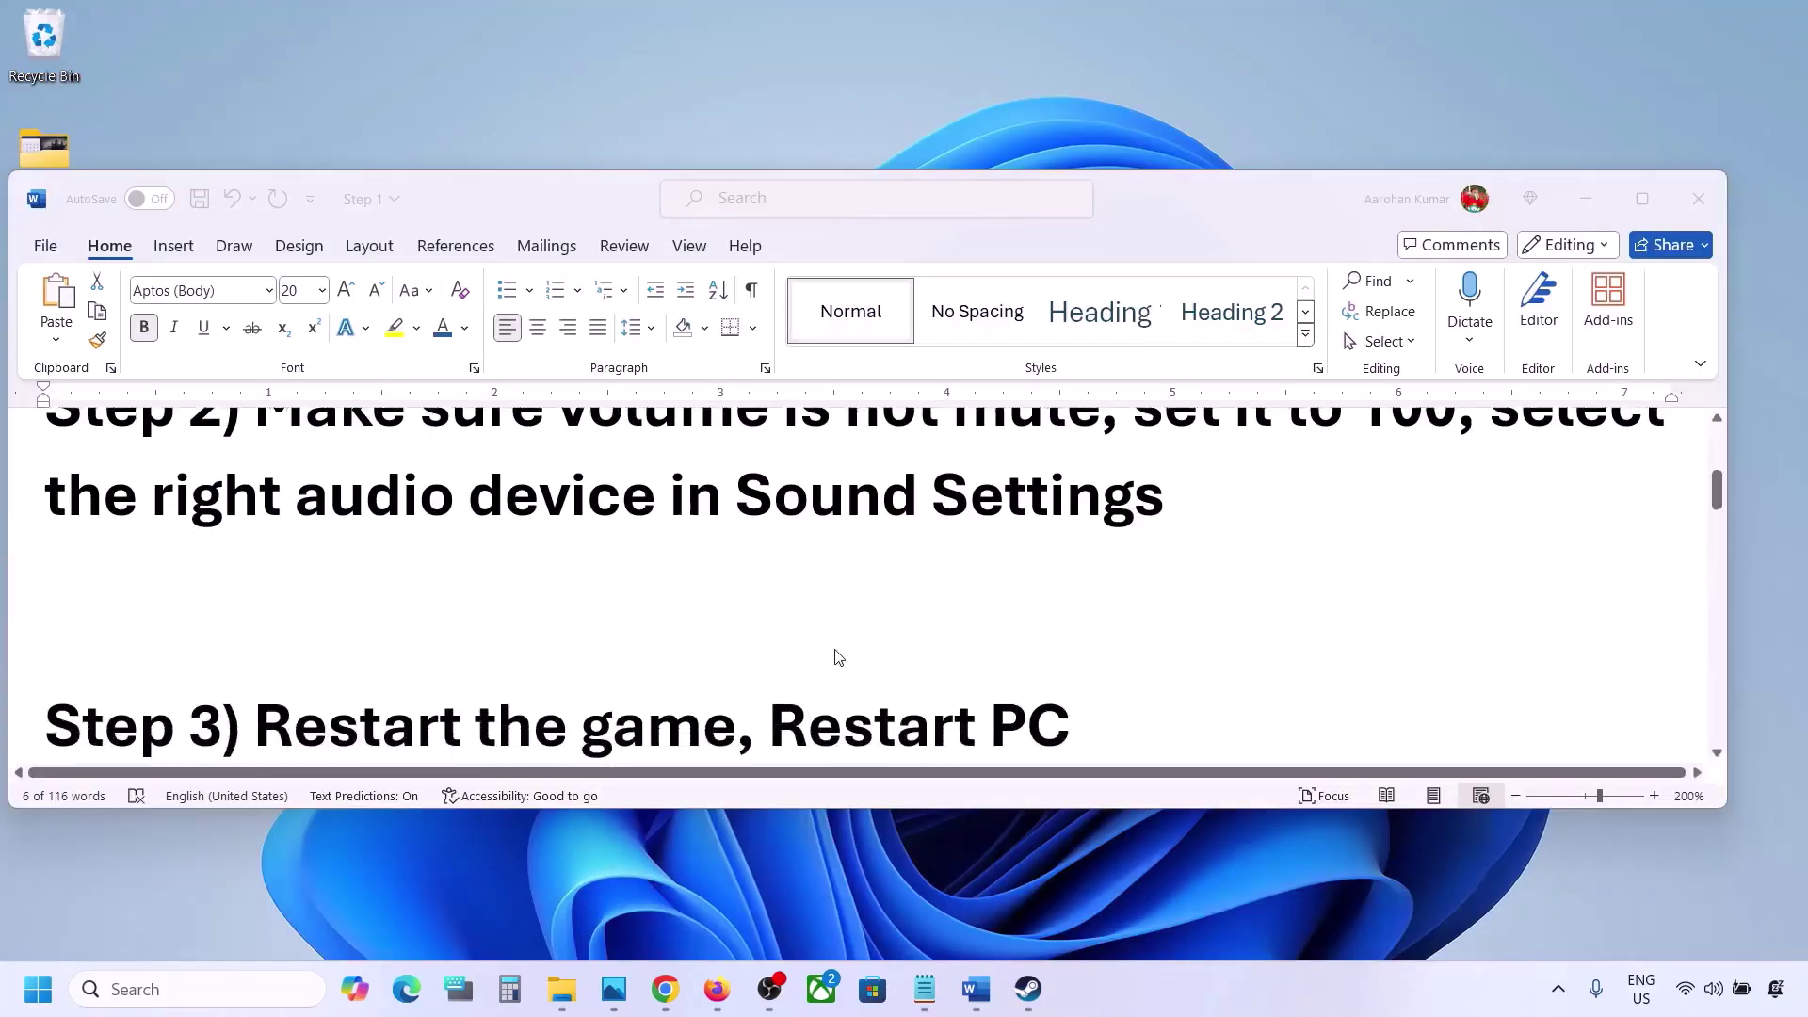
double_click(326, 634)
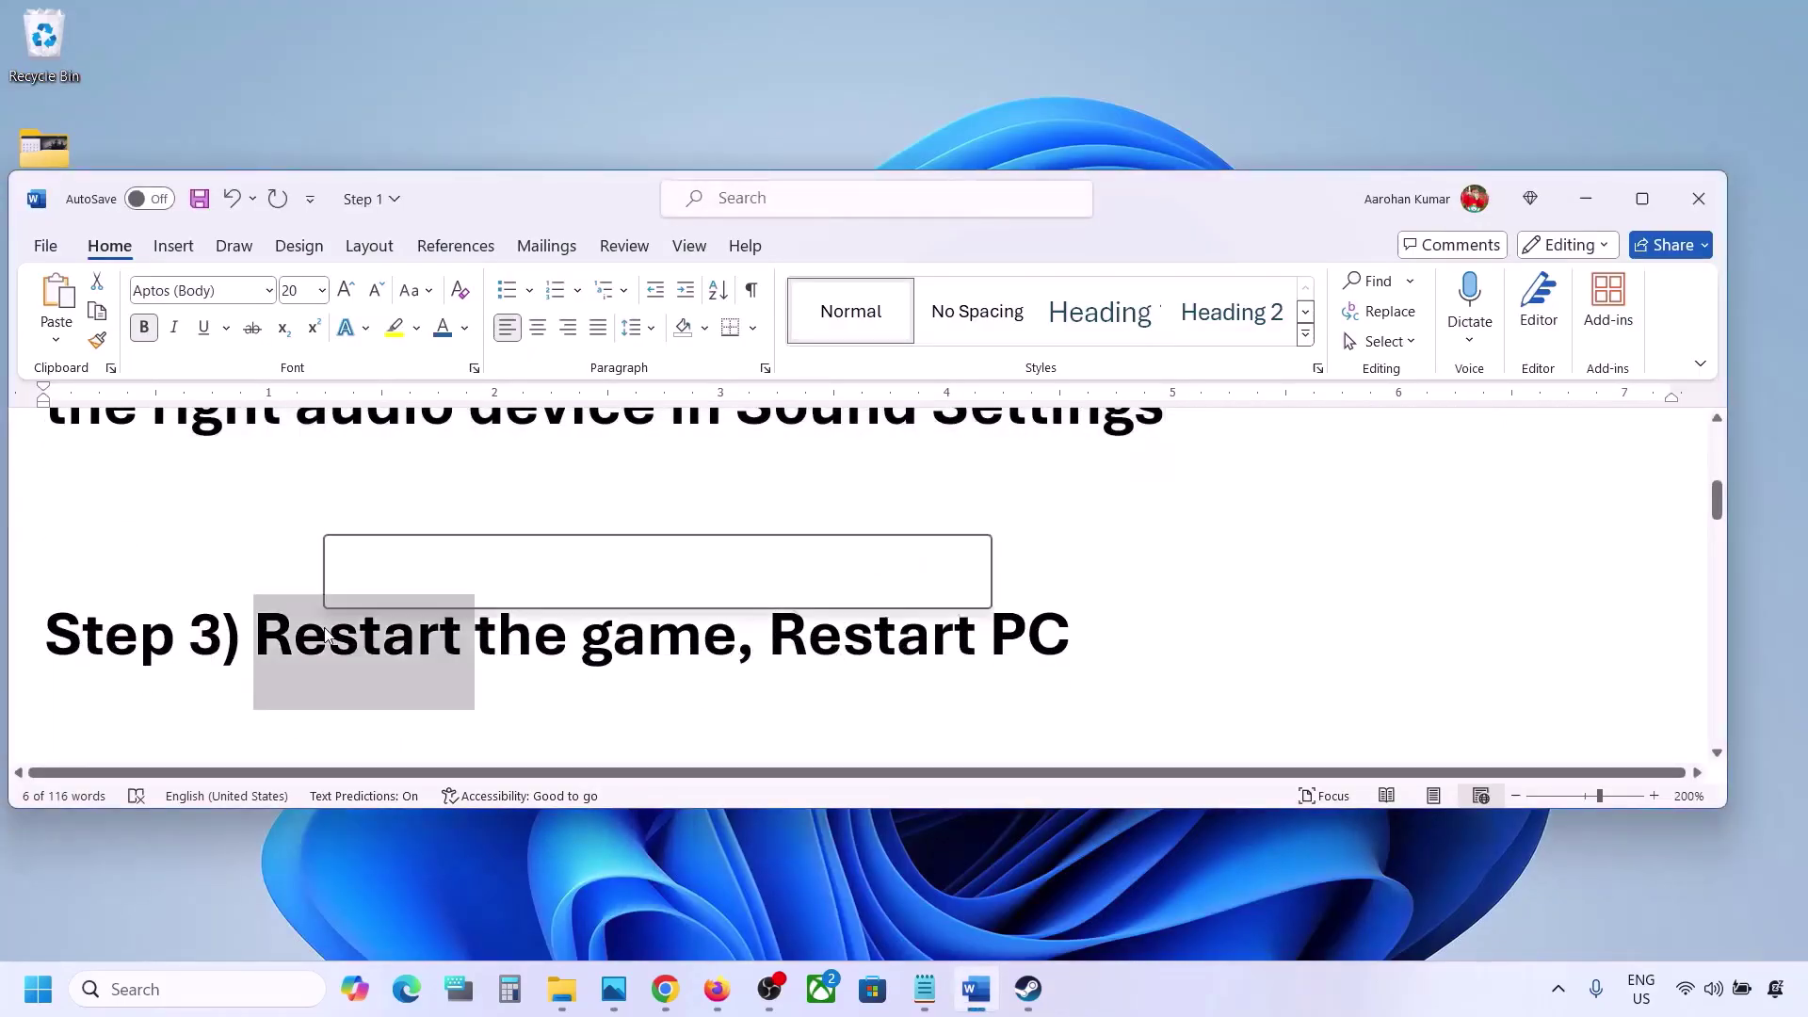
click(496, 644)
drag(316, 644, 599, 619)
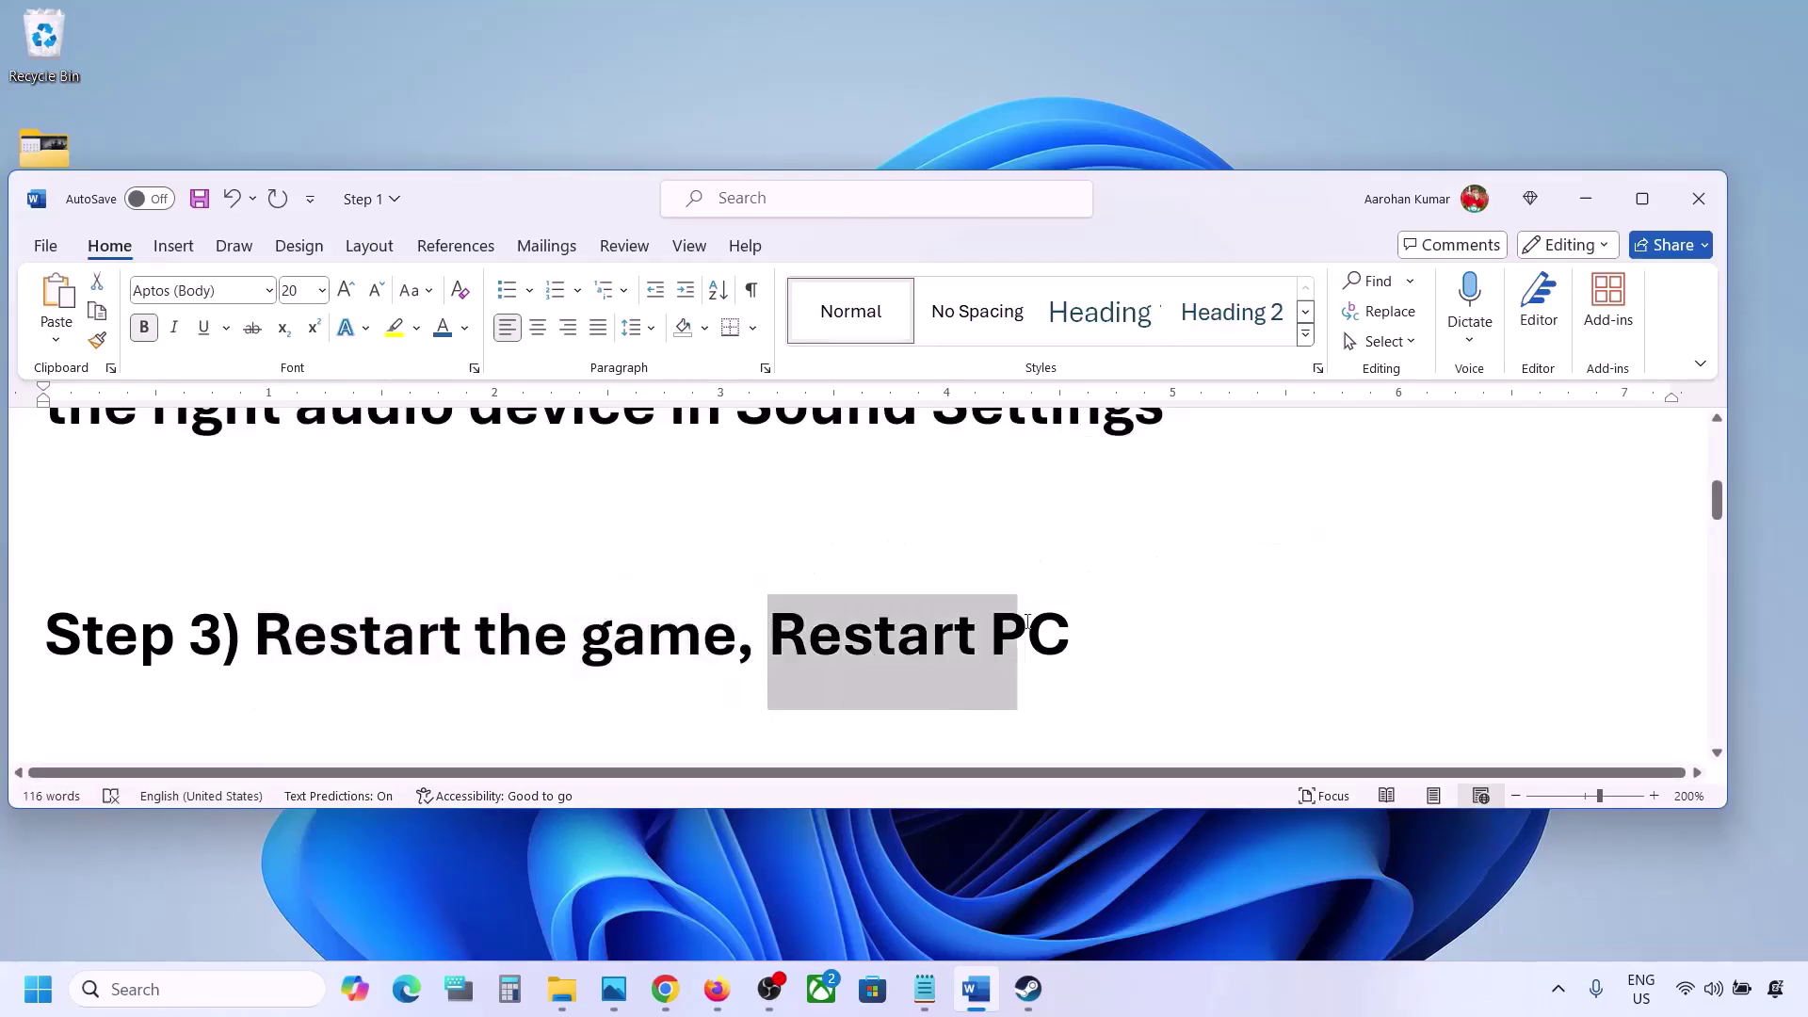